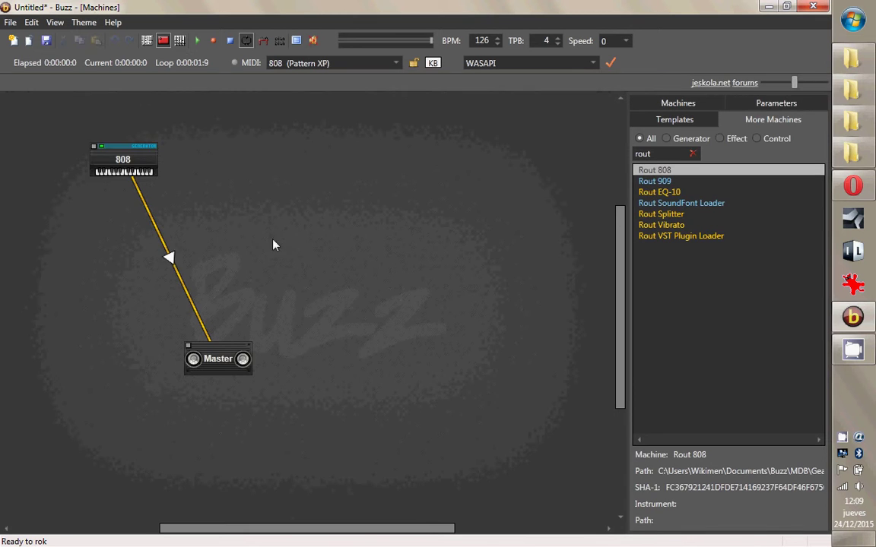
Add a Rout 909 and a second Rout 808 generator to the machine view, spacing the generators apart.
{"action": "left_click_drag", "start_coordinate": [133, 168], "coordinate": [121, 146]}
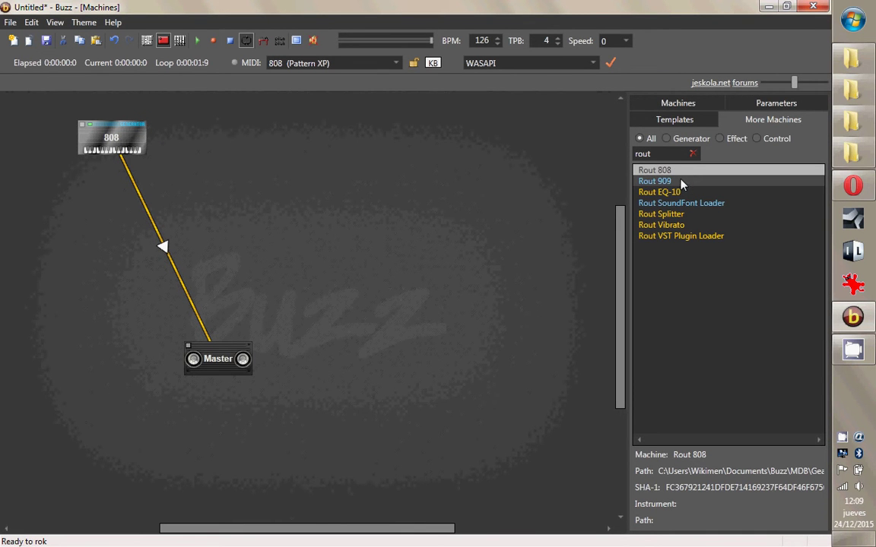
{"action": "left_click_drag", "start_coordinate": [673, 181], "coordinate": [405, 177]}
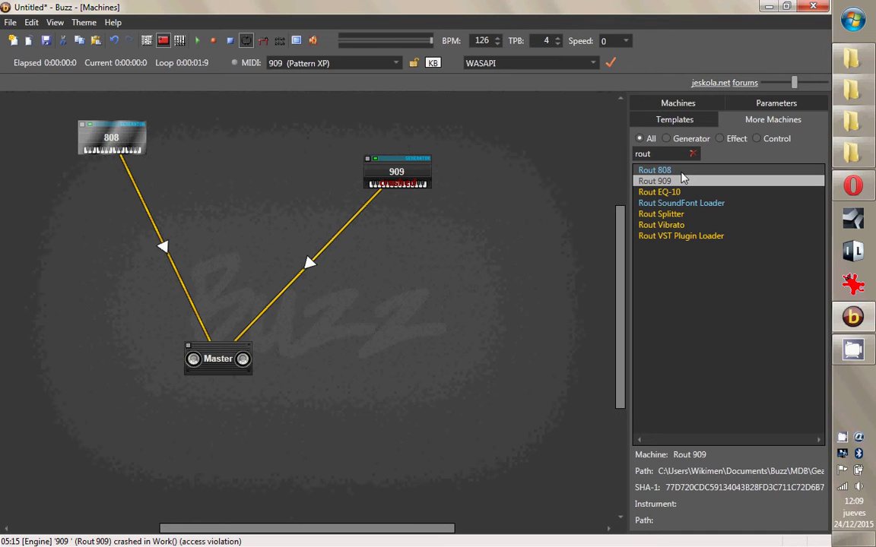
{"action": "left_click_drag", "start_coordinate": [652, 171], "coordinate": [472, 167]}
{"action": "left_click_drag", "start_coordinate": [400, 174], "coordinate": [346, 150]}
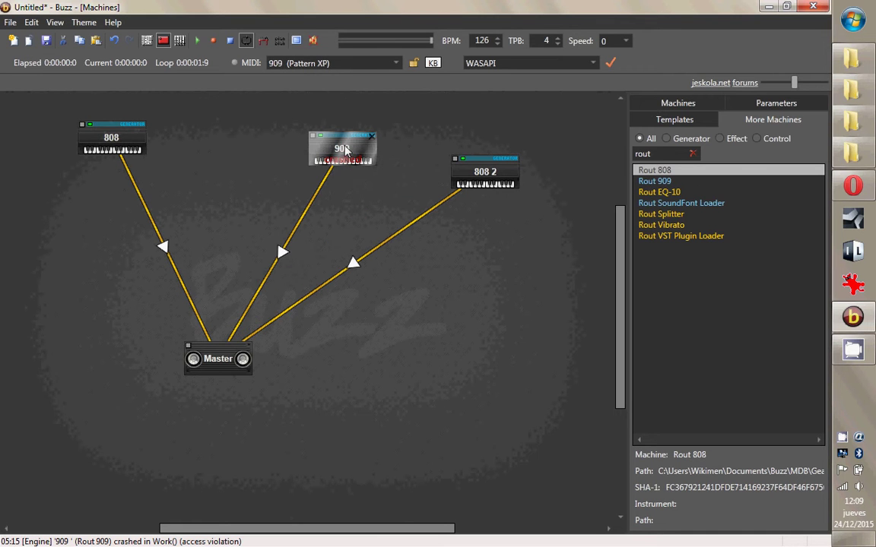
Delete the 909 generator and move the second 808 into the space above Master.
{"action": "left_click", "coordinate": [372, 138]}
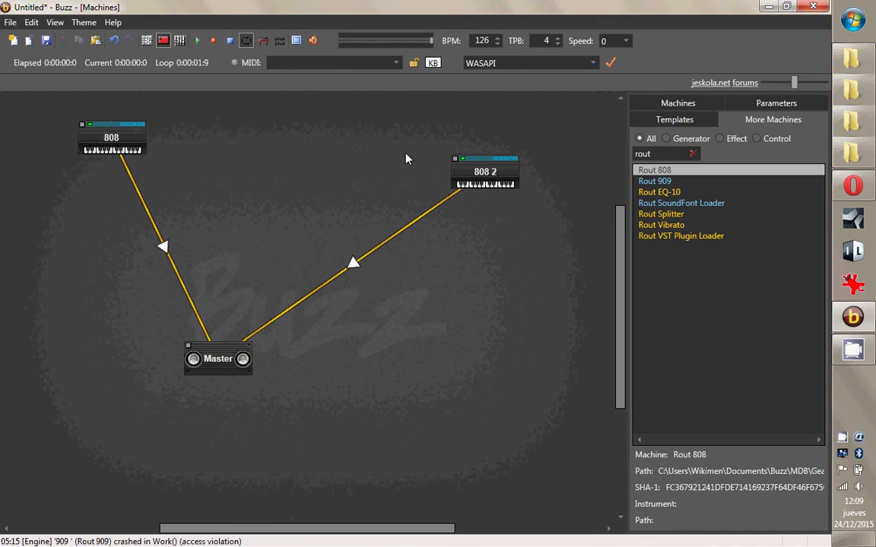
{"action": "left_click_drag", "start_coordinate": [459, 179], "coordinate": [351, 175]}
{"action": "left_click", "coordinate": [643, 182]}
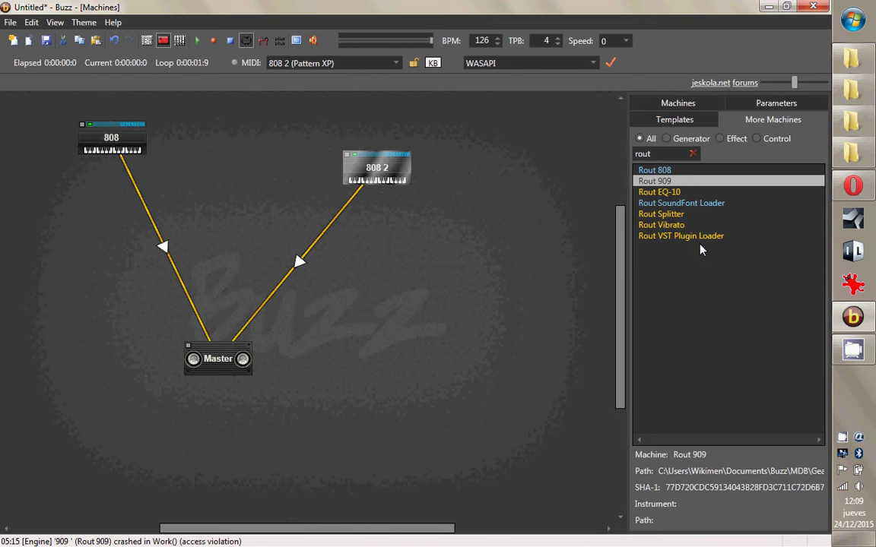
{"action": "left_click", "coordinate": [647, 171]}
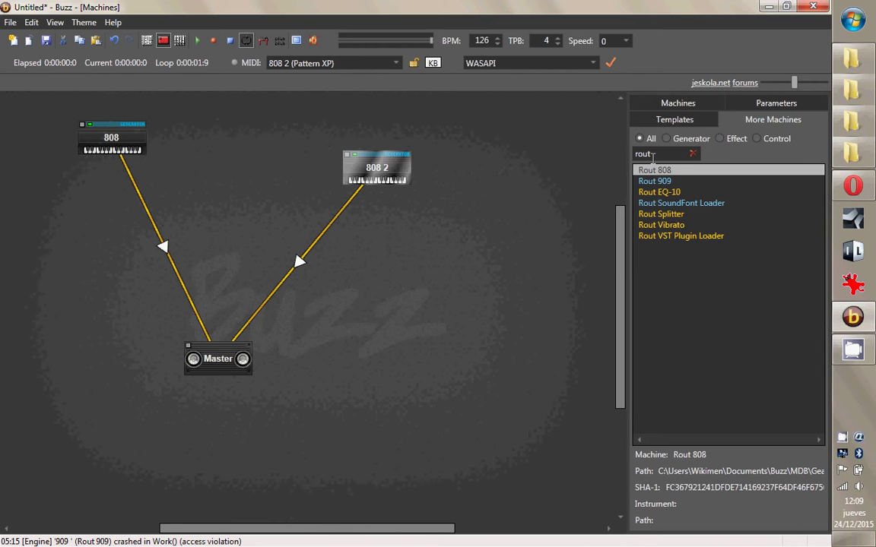
Clear the machine list's search filter and delete the second 808, keeping only the original 808 generator.
{"action": "double_click", "coordinate": [650, 154]}
{"action": "key", "text": "BackSpace"}
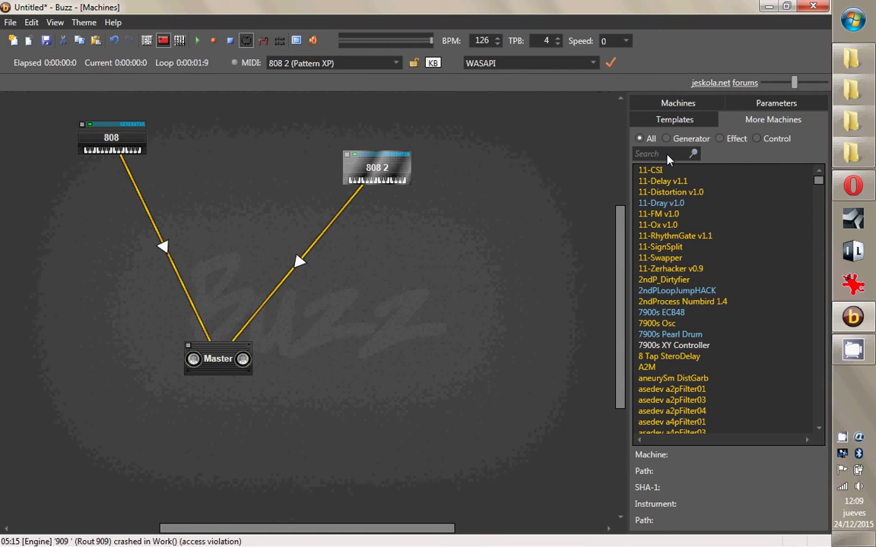
{"action": "left_click", "coordinate": [407, 155]}
{"action": "left_click_drag", "start_coordinate": [118, 144], "coordinate": [115, 169]}
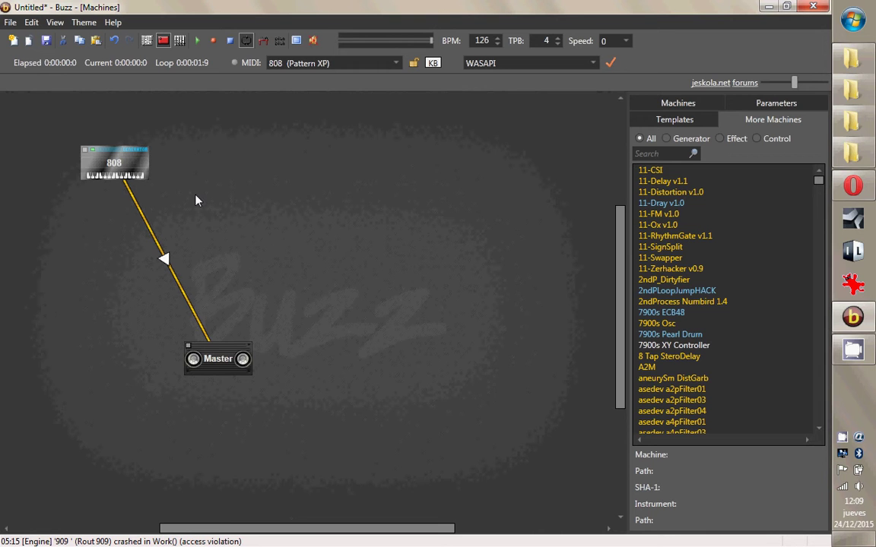
{"action": "mouse_move", "coordinate": [112, 167]}
{"action": "left_mouse_down"}
{"action": "mouse_move", "coordinate": [122, 150]}
{"action": "mouse_move", "coordinate": [115, 163]}
{"action": "left_mouse_up"}
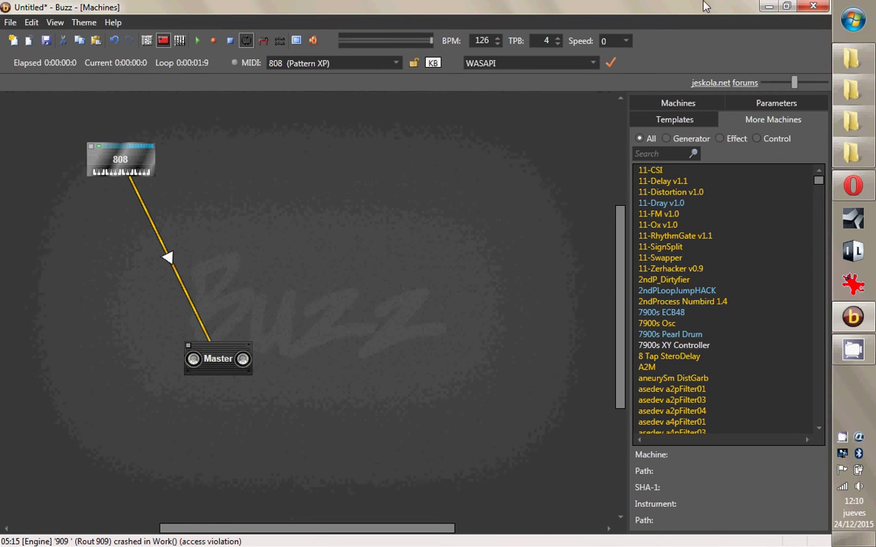
Switch to Windows Explorer and open the folder C:\Audio\Buzz\Gear\Generators.
{"action": "left_click", "coordinate": [860, 61]}
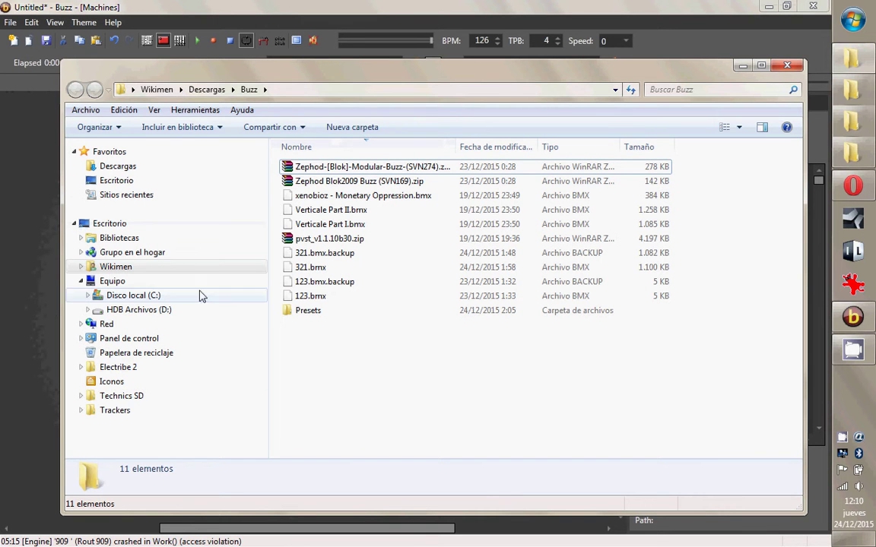
{"action": "left_click", "coordinate": [130, 296]}
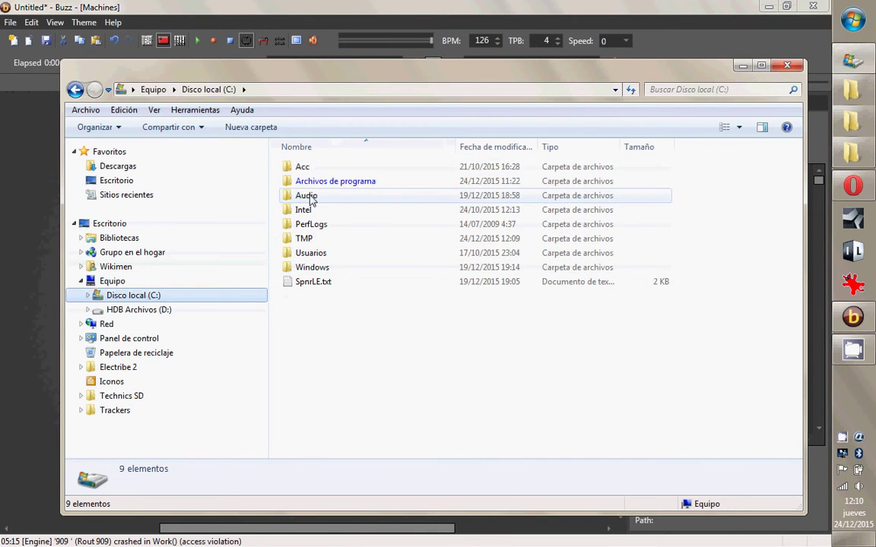
{"action": "double_click", "coordinate": [308, 196]}
{"action": "key", "text": "b"}
{"action": "key", "text": "Return"}
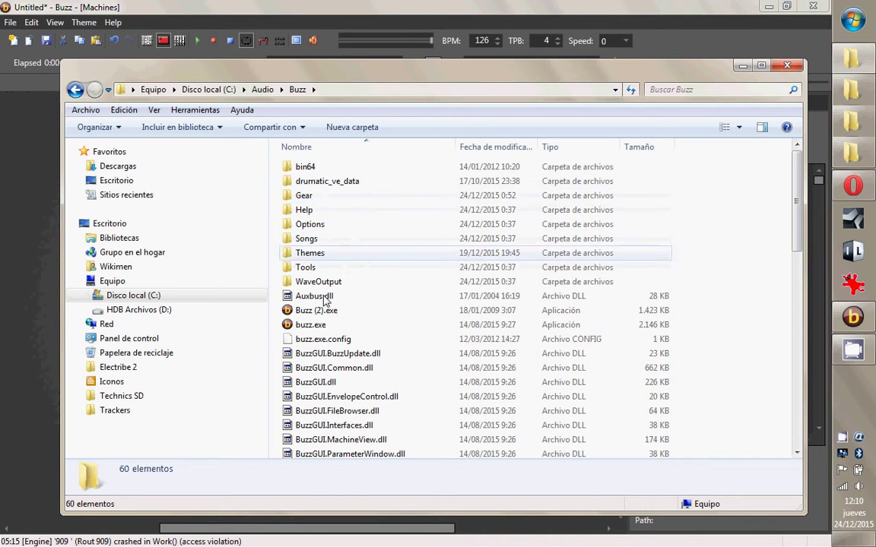
{"action": "double_click", "coordinate": [320, 197]}
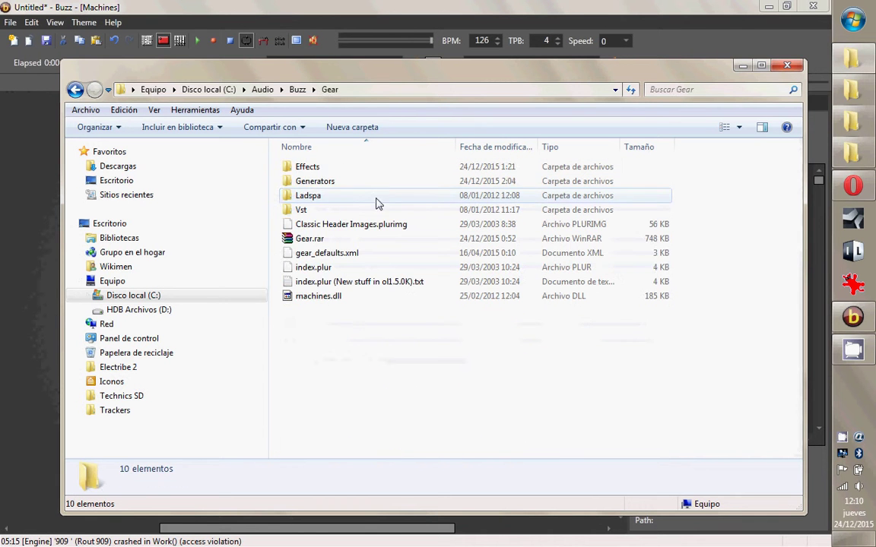
{"action": "double_click", "coordinate": [318, 184]}
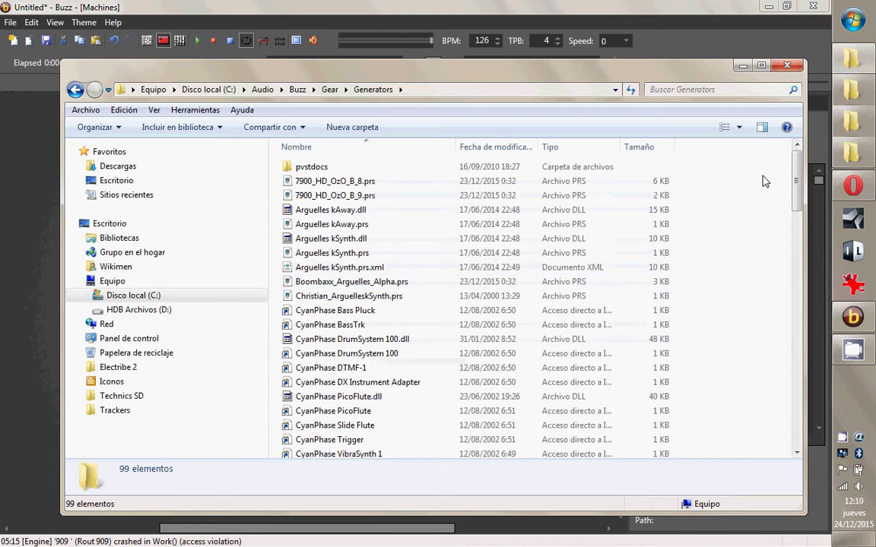
Look through the generator files in the Generators folder from start to end and close the folder window.
{"action": "left_click_drag", "start_coordinate": [796, 180], "coordinate": [796, 408]}
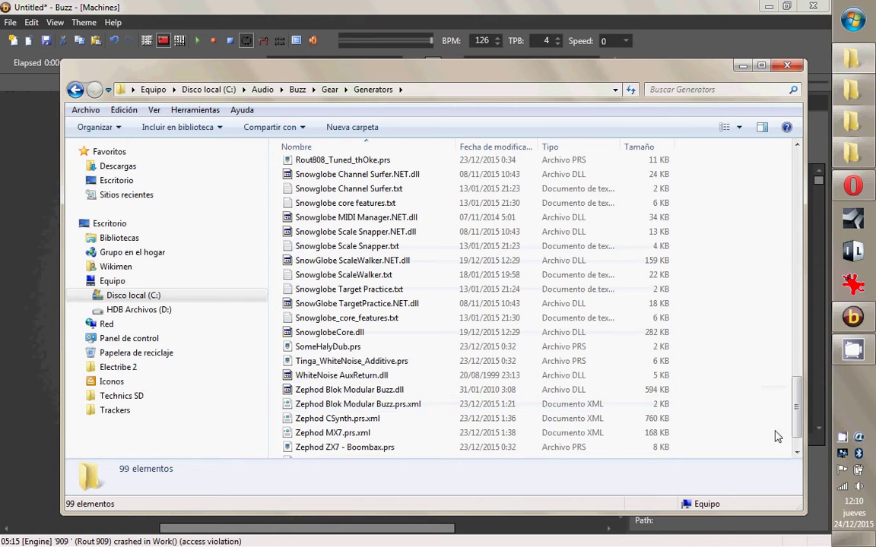
{"action": "scroll", "coordinate": [777, 436], "scroll_direction": "up", "scroll_amount": 20}
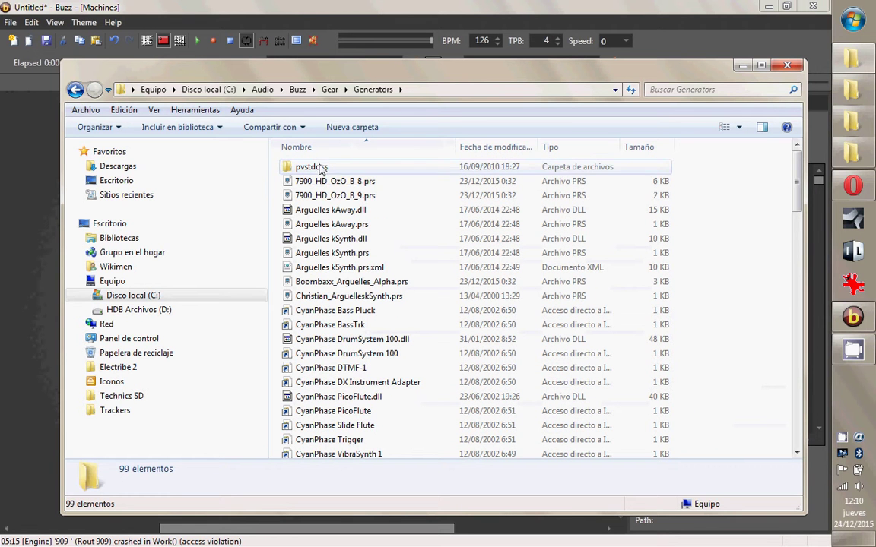
{"action": "left_click", "coordinate": [787, 64]}
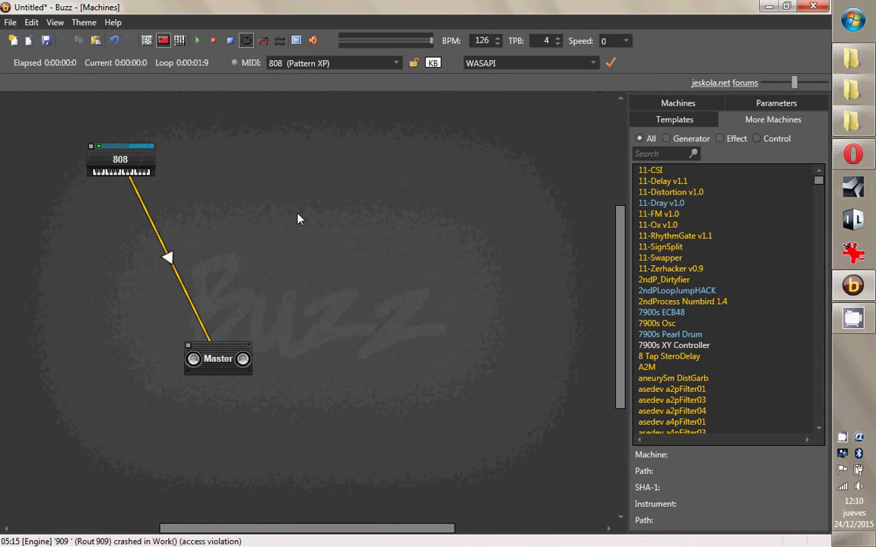
{"action": "mouse_move", "coordinate": [114, 158]}
{"action": "left_mouse_down"}
{"action": "mouse_move", "coordinate": [90, 156]}
{"action": "mouse_move", "coordinate": [133, 184]}
{"action": "mouse_move", "coordinate": [119, 194]}
{"action": "mouse_move", "coordinate": [112, 150]}
{"action": "left_mouse_up"}
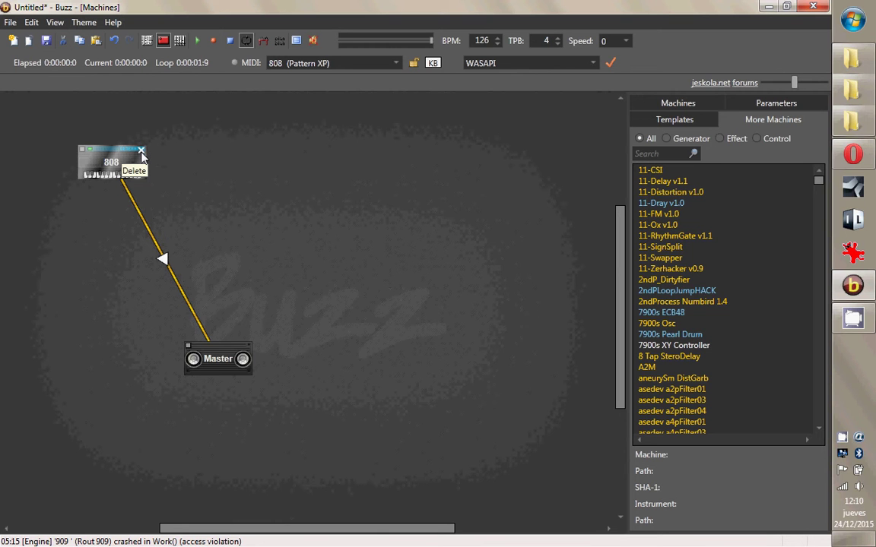
{"action": "mouse_move", "coordinate": [114, 162]}
{"action": "left_mouse_down"}
{"action": "mouse_move", "coordinate": [116, 133]}
{"action": "mouse_move", "coordinate": [127, 158]}
{"action": "left_mouse_up"}
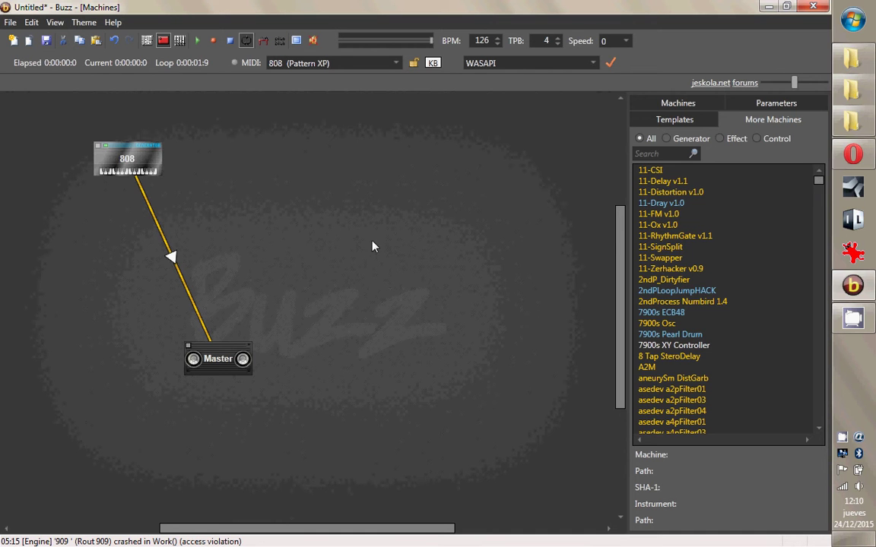
{"action": "left_click", "coordinate": [260, 234]}
View the 808's track in the Sequence Editor and its pattern 00 in the Pattern Editor, and return to the machine view.
{"action": "key", "text": "F4"}
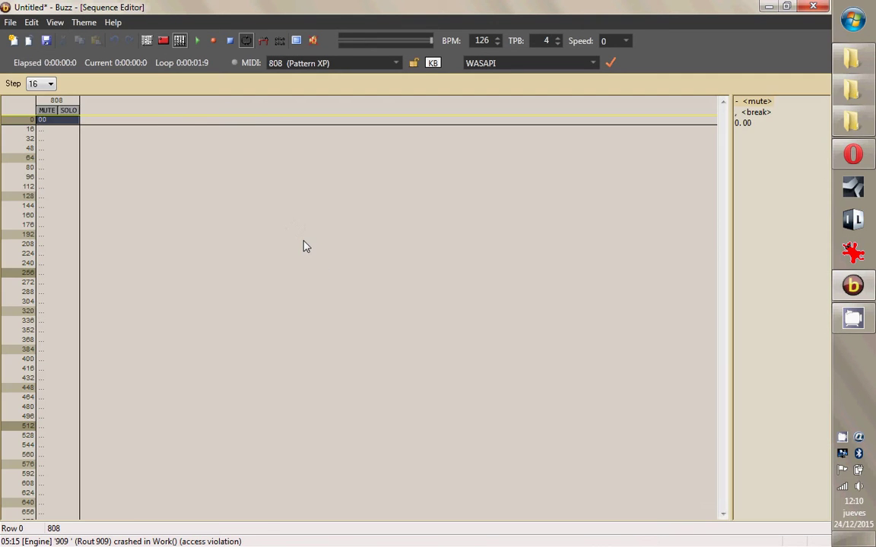
{"action": "key", "text": "F2"}
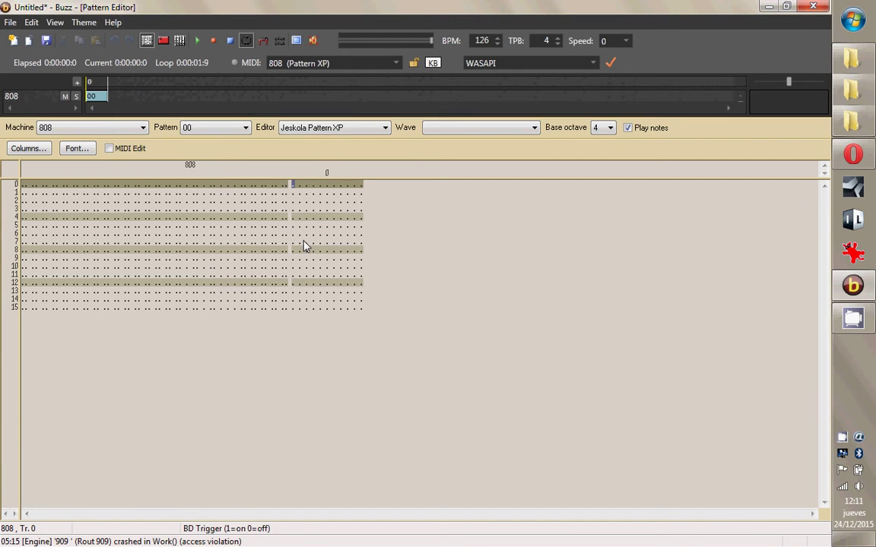
{"action": "key", "text": "F4"}
{"action": "key", "text": "F2"}
{"action": "key", "text": "F4"}
{"action": "key", "text": "F3"}
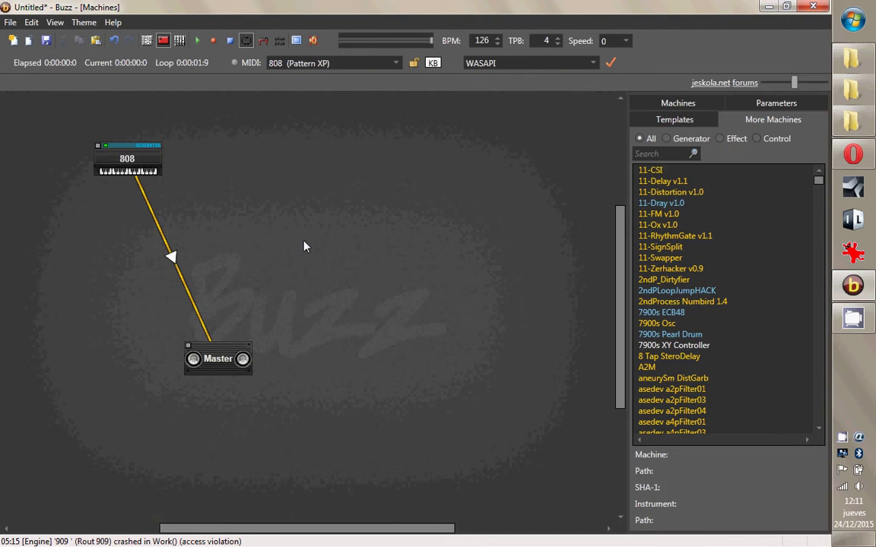
Add the 11-Delay v1.1 effect above Master and connect the 808, moved farther out, to it.
{"action": "left_click", "coordinate": [82, 169]}
{"action": "left_click_drag", "start_coordinate": [82, 168], "coordinate": [97, 164]}
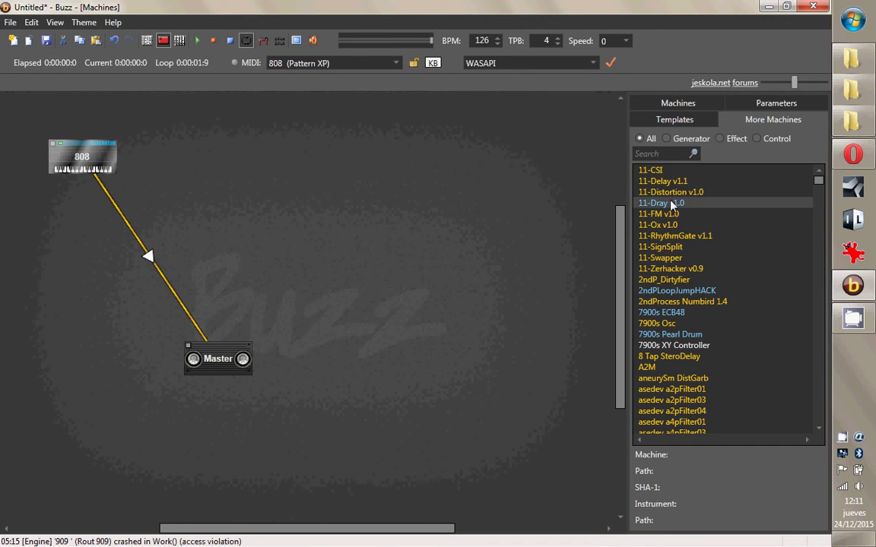
{"action": "left_click_drag", "start_coordinate": [666, 176], "coordinate": [240, 214]}
{"action": "left_click_drag", "start_coordinate": [86, 160], "coordinate": [207, 343]}
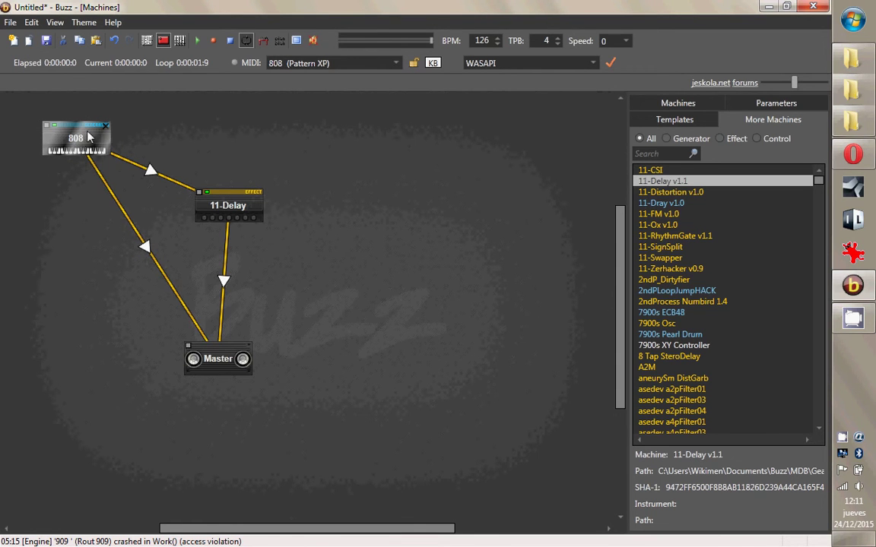
{"action": "left_click_drag", "start_coordinate": [88, 136], "coordinate": [63, 279]}
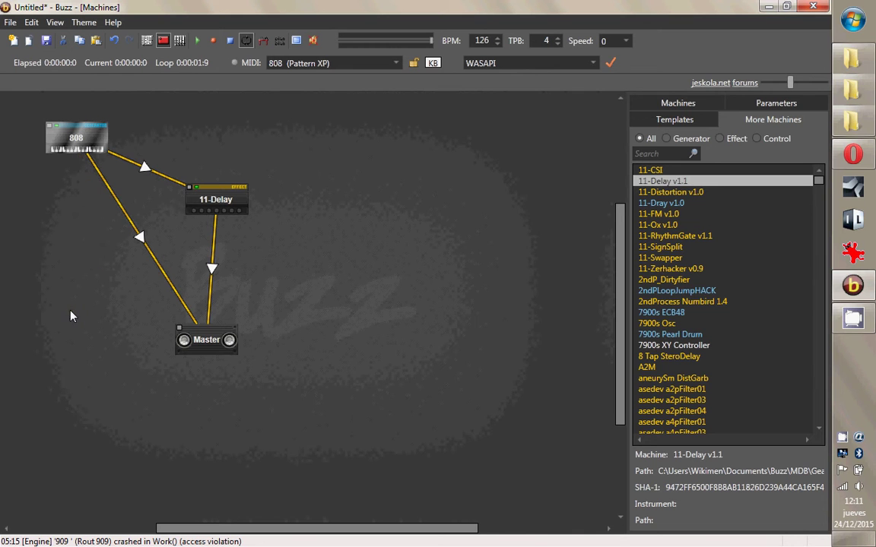
Examine the level, pan and effect-insertion options of the 808-to-Master connection and the choices for adding a machine, without adding one.
{"action": "left_click", "coordinate": [133, 245]}
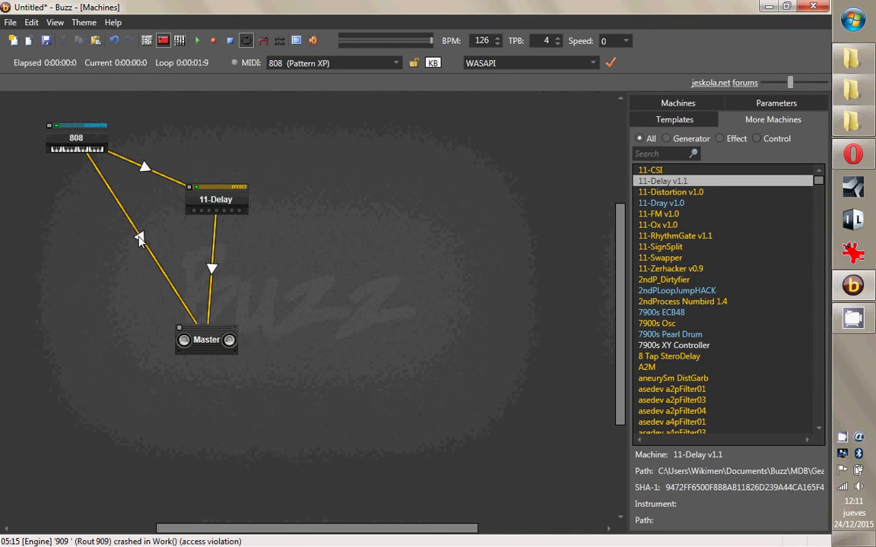
{"action": "mouse_move", "coordinate": [139, 239]}
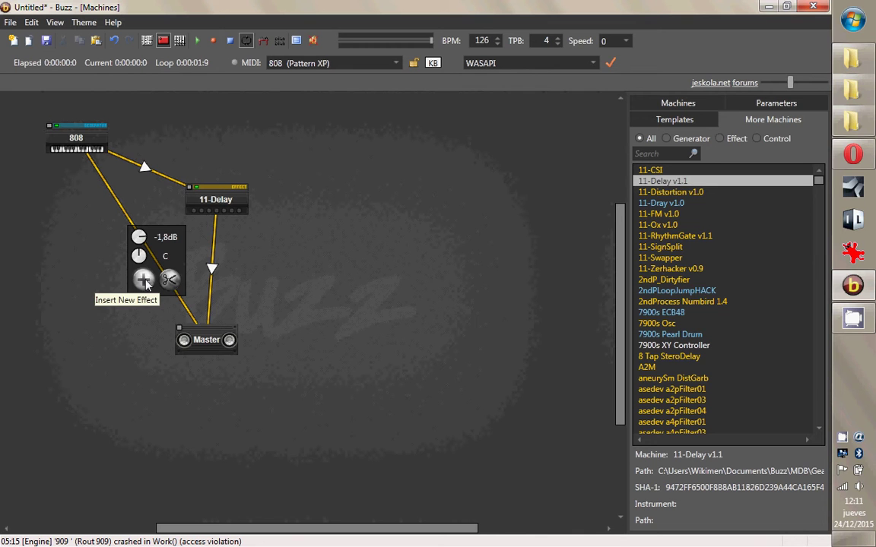
{"action": "left_click", "coordinate": [143, 281]}
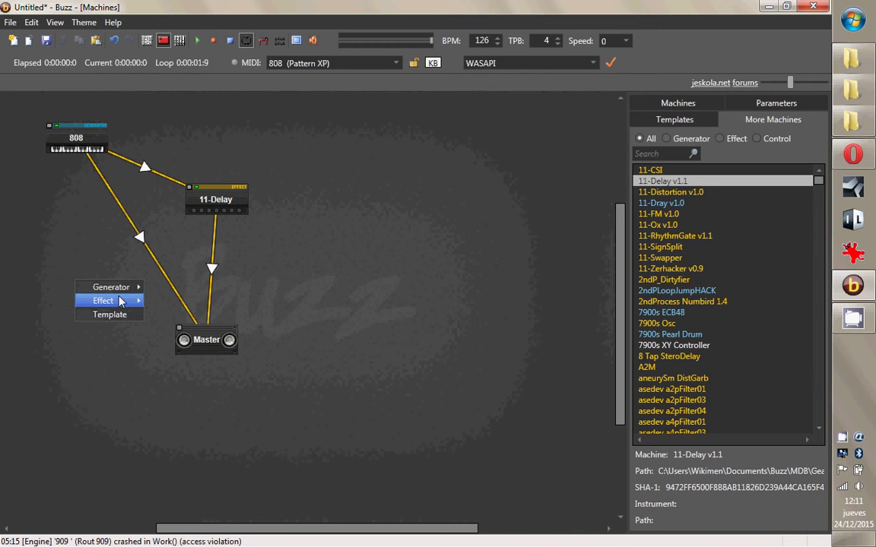
{"action": "mouse_move", "coordinate": [114, 289]}
{"action": "left_click", "coordinate": [350, 260]}
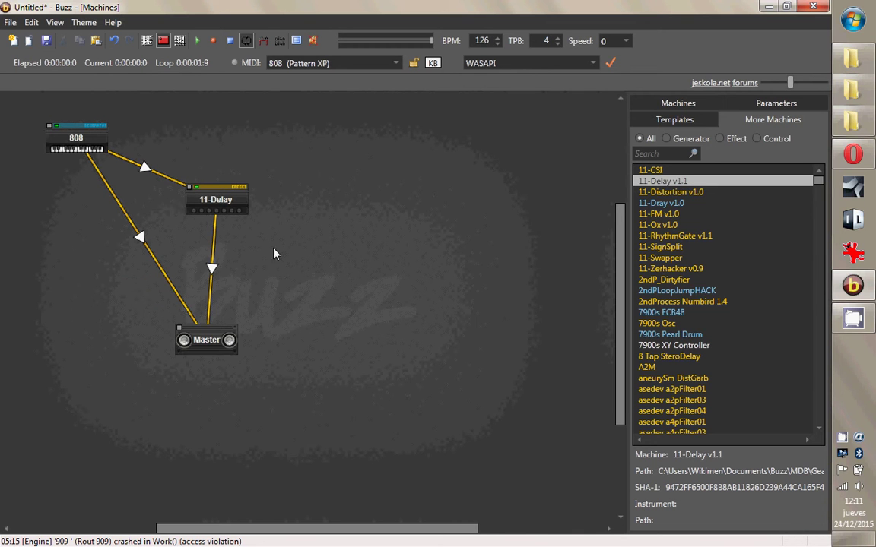
Set the level of the connection from 808 to 11-Delay to about -20.7 dB.
{"action": "mouse_move", "coordinate": [138, 242]}
{"action": "mouse_move", "coordinate": [145, 167]}
{"action": "left_click_drag", "start_coordinate": [148, 177], "coordinate": [151, 195]}
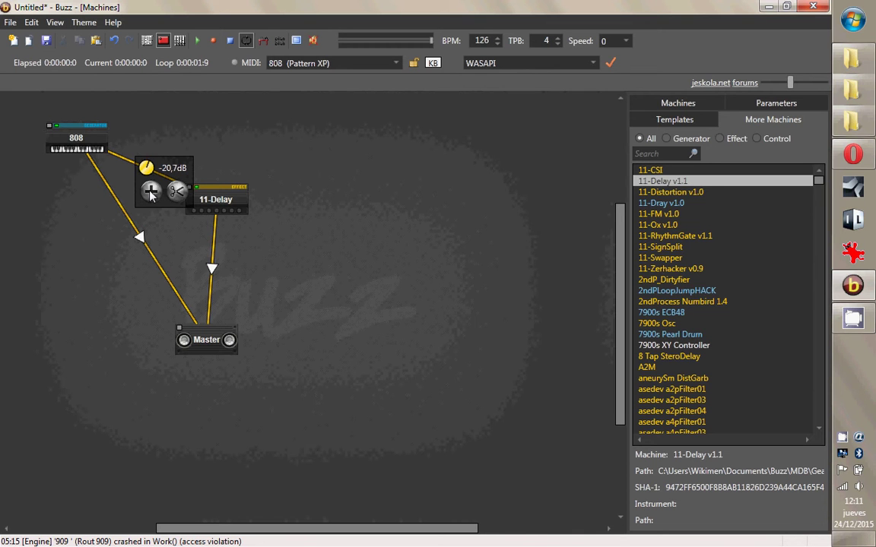
Reposition 11-Delay, open its parameter window and set the a-808 input level to -7.4 dB.
{"action": "left_click_drag", "start_coordinate": [216, 200], "coordinate": [381, 149]}
{"action": "double_click", "coordinate": [203, 187]}
{"action": "left_click_drag", "start_coordinate": [329, 205], "coordinate": [348, 209]}
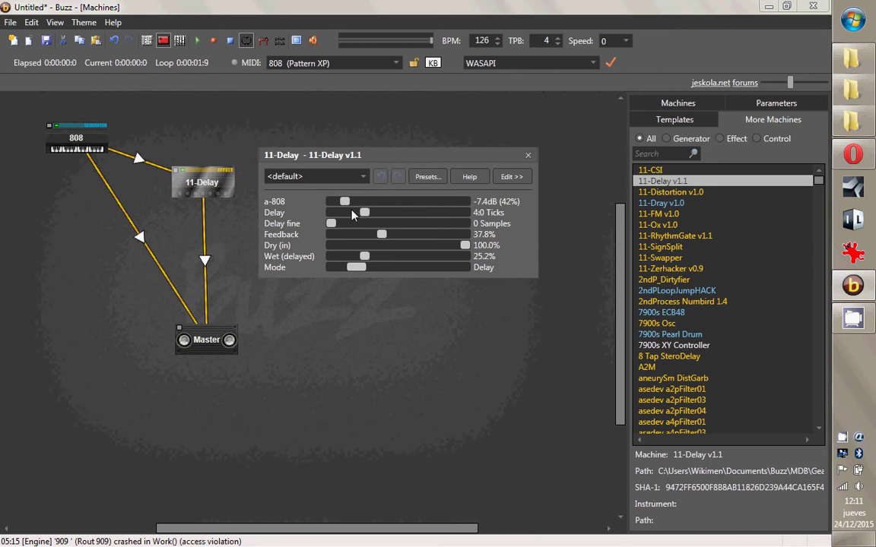
Lower the a-808 input level to -13.8 dB and apply the <default> preset to the 11-Delay parameters.
{"action": "left_click_drag", "start_coordinate": [342, 205], "coordinate": [365, 218]}
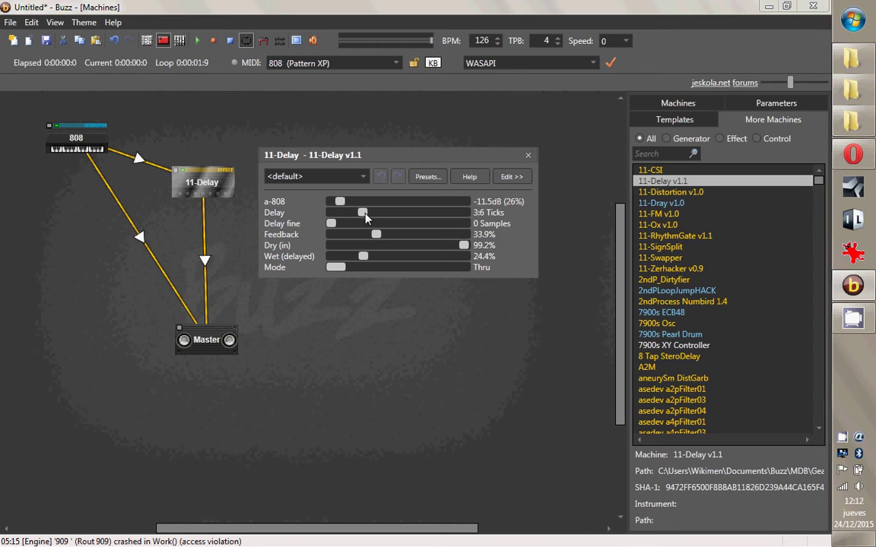
{"action": "scroll", "coordinate": [365, 219], "scroll_direction": "down", "scroll_amount": 2}
{"action": "left_click", "coordinate": [362, 179]}
{"action": "left_click", "coordinate": [279, 187]}
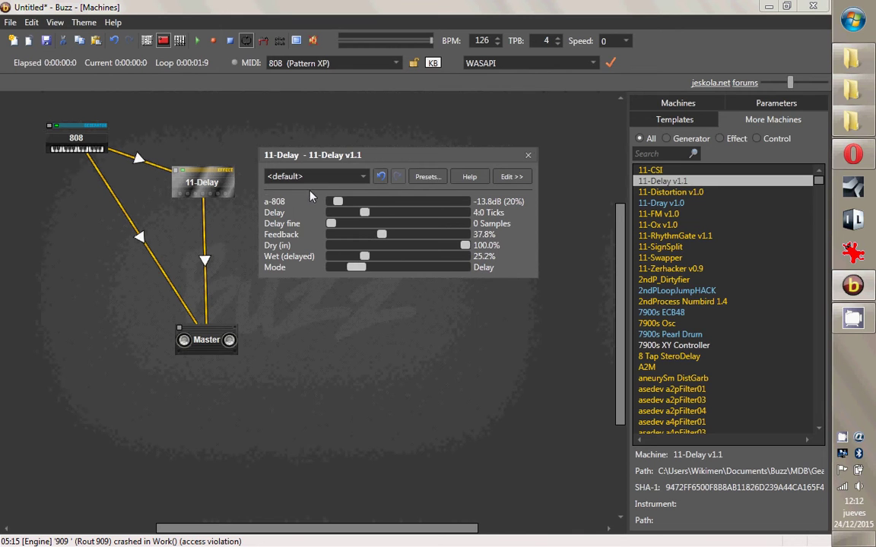
Save the current 11-Delay settings as a preset named Preset 01 and apply it to the parameters.
{"action": "left_click", "coordinate": [428, 176]}
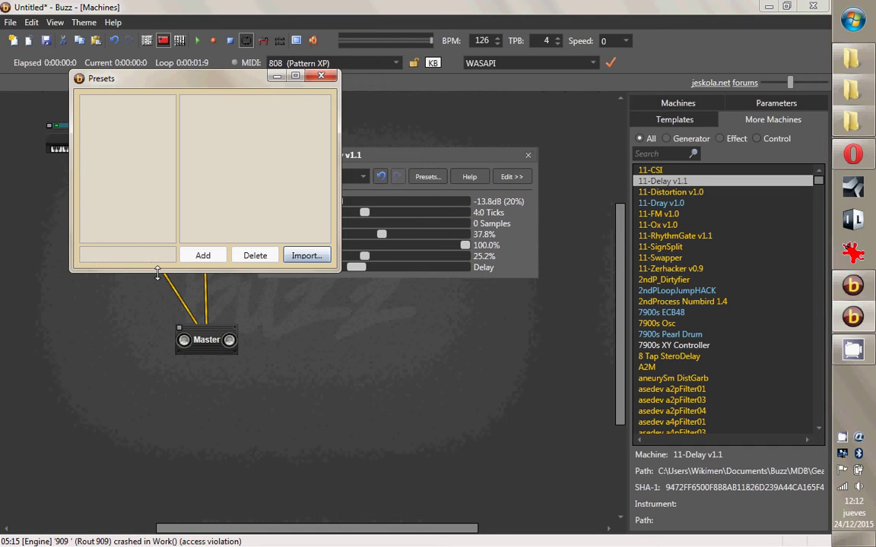
{"action": "type", "text": "D"}
{"action": "type", "text": "setn01"}
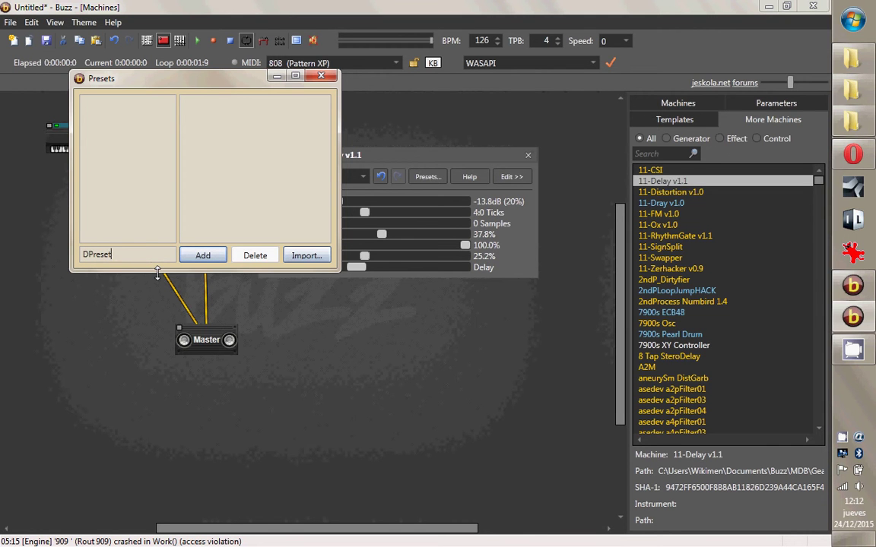
{"action": "key", "text": "Left"}
{"action": "key", "text": "Left"}
{"action": "key", "text": "BackSpace"}
{"action": "key", "text": "Left"}
{"action": "key", "text": "Left"}
{"action": "key", "text": "Left"}
{"action": "key", "text": "Left"}
{"action": "key", "text": "Left"}
{"action": "key", "text": "Left"}
{"action": "key", "text": "Left"}
{"action": "key", "text": "Left"}
{"action": "key", "text": "Delete"}
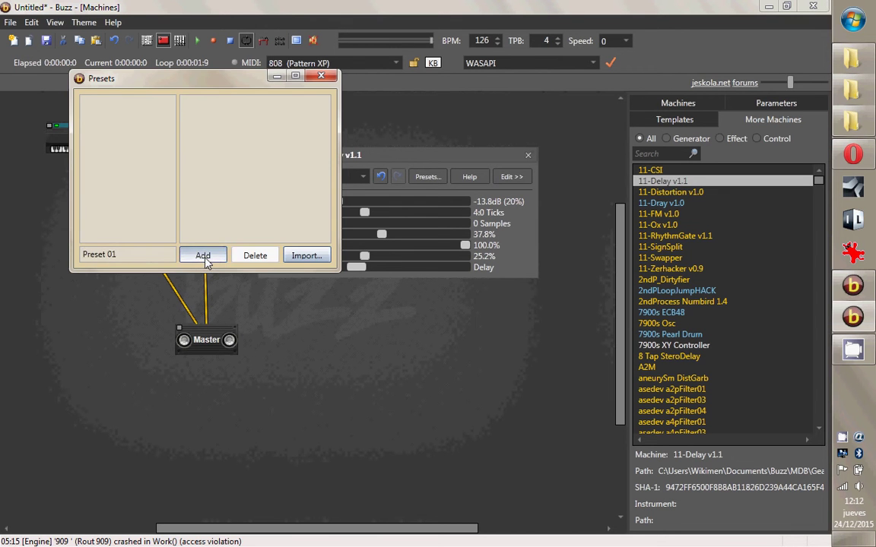
{"action": "left_click", "coordinate": [204, 257]}
{"action": "left_click", "coordinate": [350, 176]}
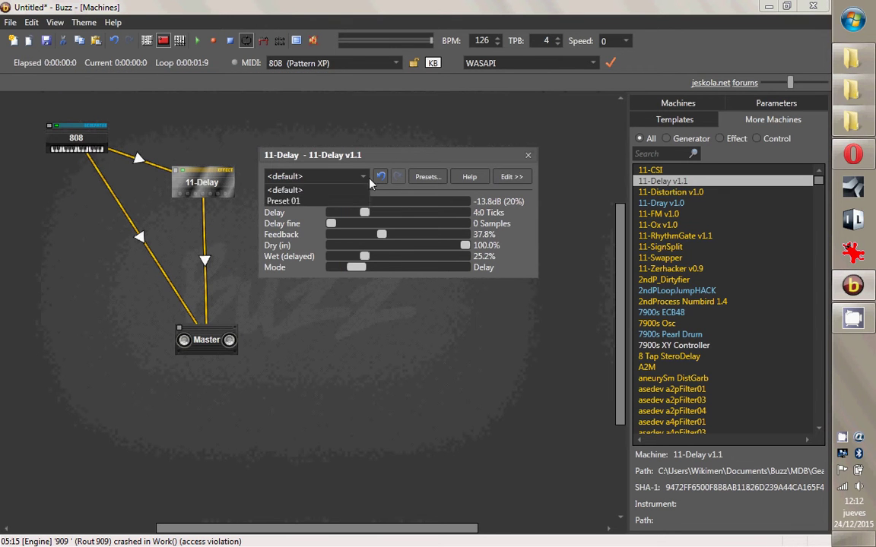
{"action": "left_click", "coordinate": [304, 196]}
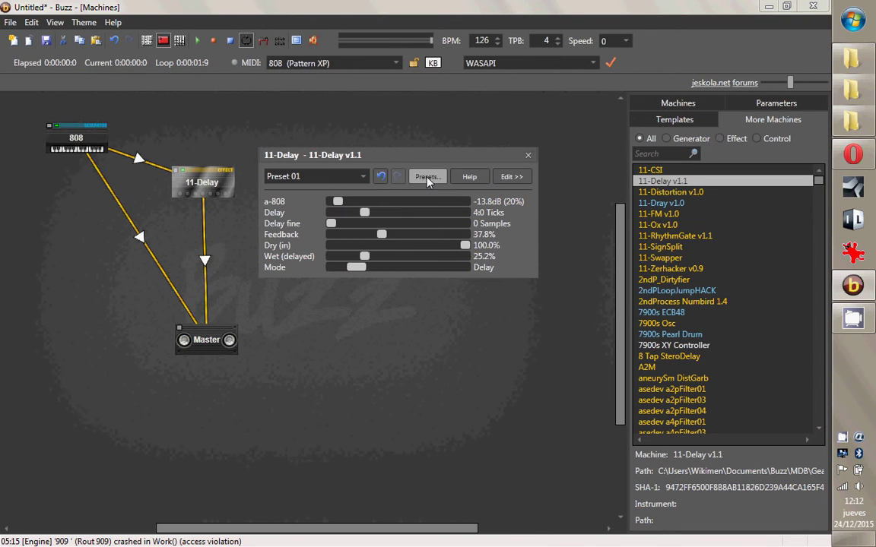
Add the comment "CVomentario" to Preset 01 and update the preset.
{"action": "left_click", "coordinate": [428, 179]}
{"action": "left_click", "coordinate": [164, 153]}
{"action": "left_click", "coordinate": [315, 161]}
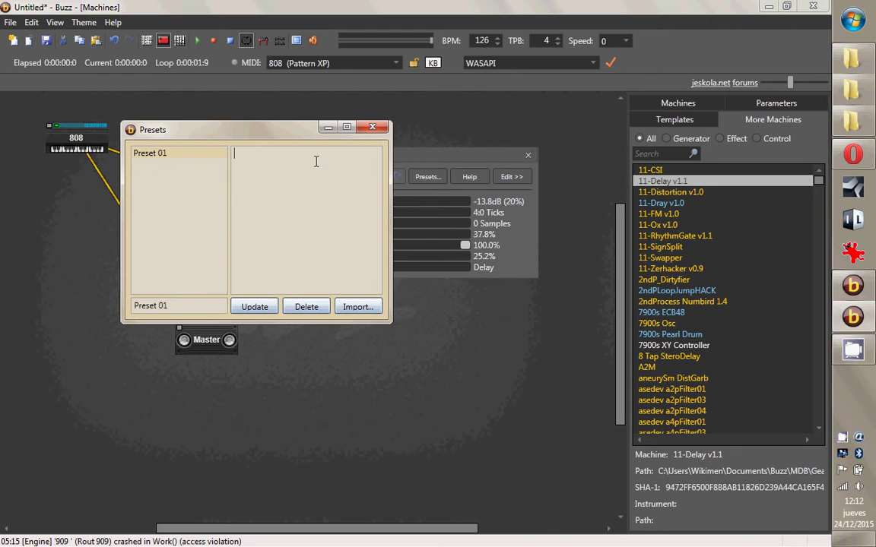
{"action": "type", "text": "CVomentario"}
{"action": "key", "text": "Left"}
{"action": "key", "text": "Left"}
{"action": "key", "text": "Left"}
{"action": "key", "text": "Left"}
{"action": "key", "text": "Left"}
{"action": "key", "text": "Left"}
{"action": "left_click", "coordinate": [265, 308]}
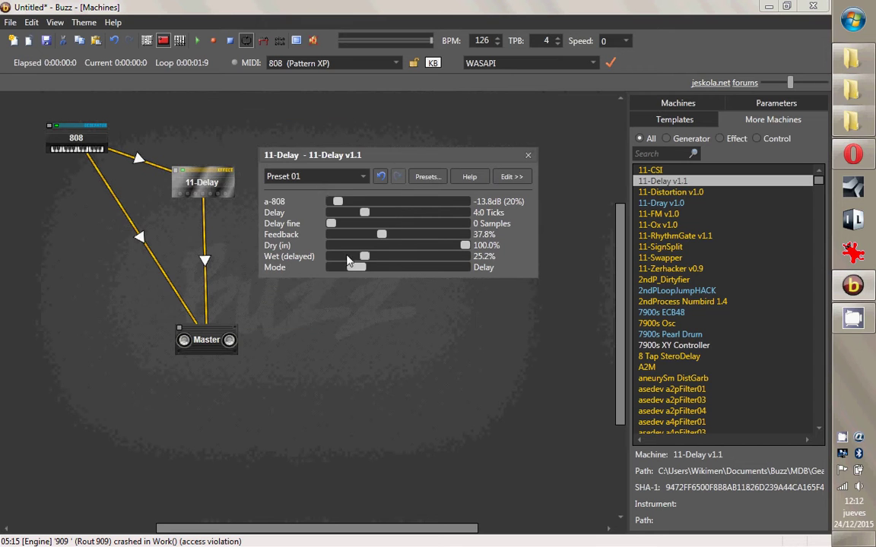
{"action": "left_click", "coordinate": [269, 176]}
{"action": "left_click", "coordinate": [269, 176]}
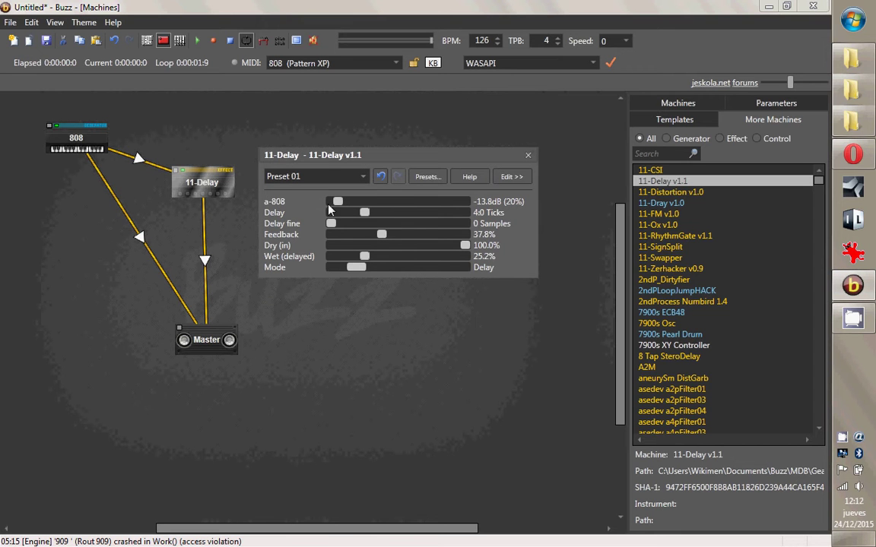
Delete Preset 01 from the 11-Delay presets.
{"action": "left_click", "coordinate": [425, 177]}
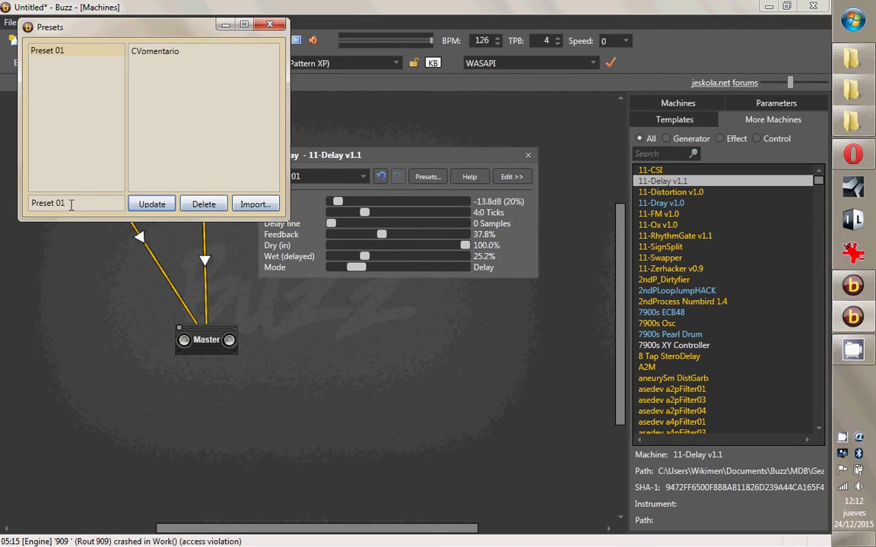
{"action": "left_click", "coordinate": [64, 49]}
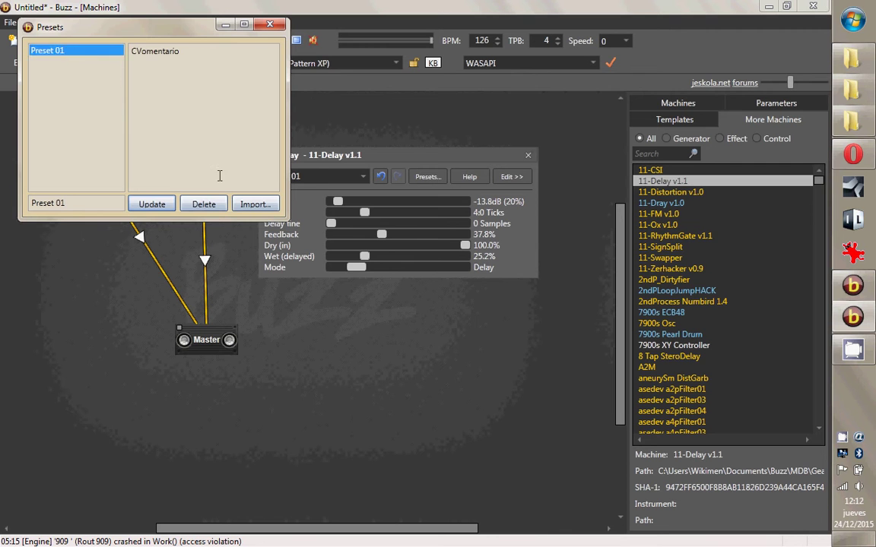
{"action": "left_click", "coordinate": [204, 203]}
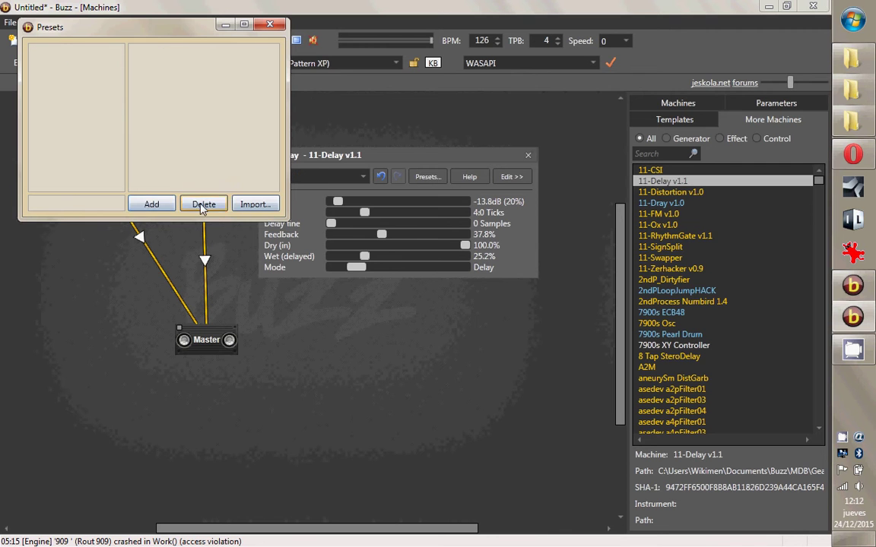
View the preset import dialog without importing a file, and close the presets window.
{"action": "left_click", "coordinate": [253, 204]}
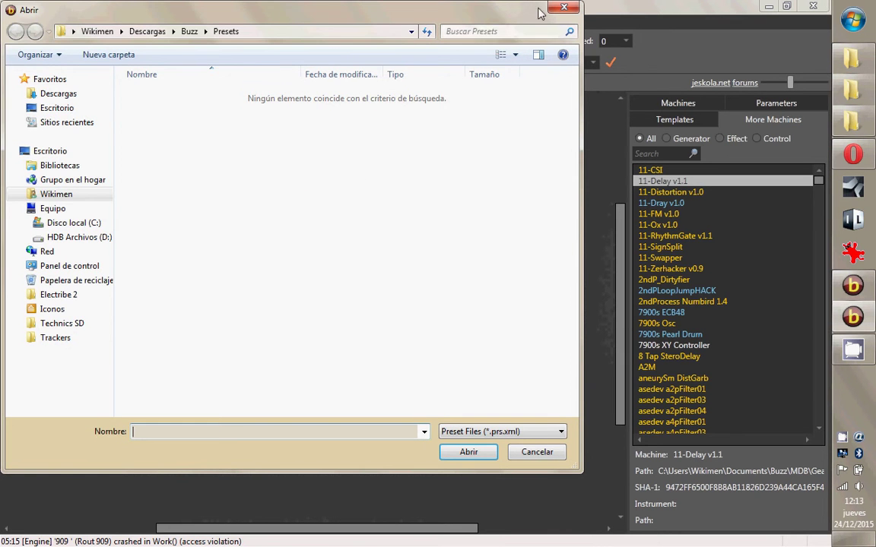
{"action": "left_click", "coordinate": [564, 7]}
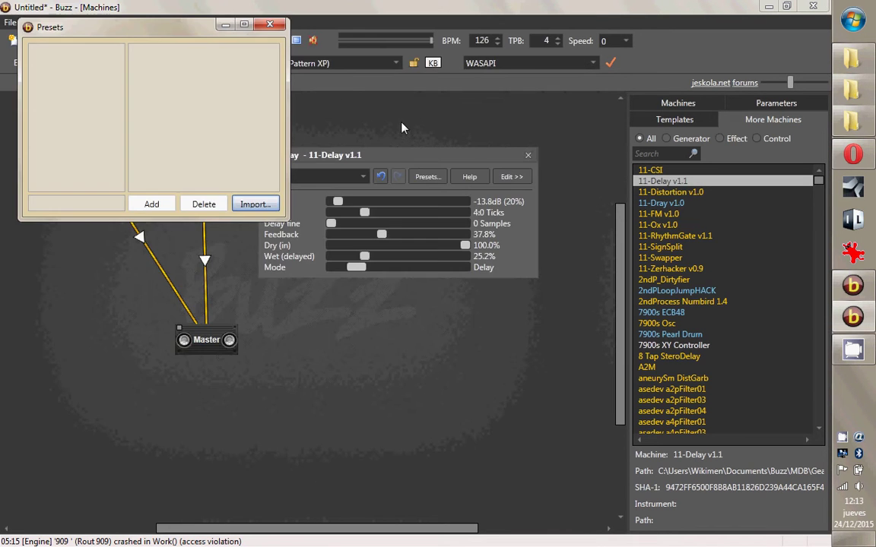
{"action": "left_click", "coordinate": [270, 25]}
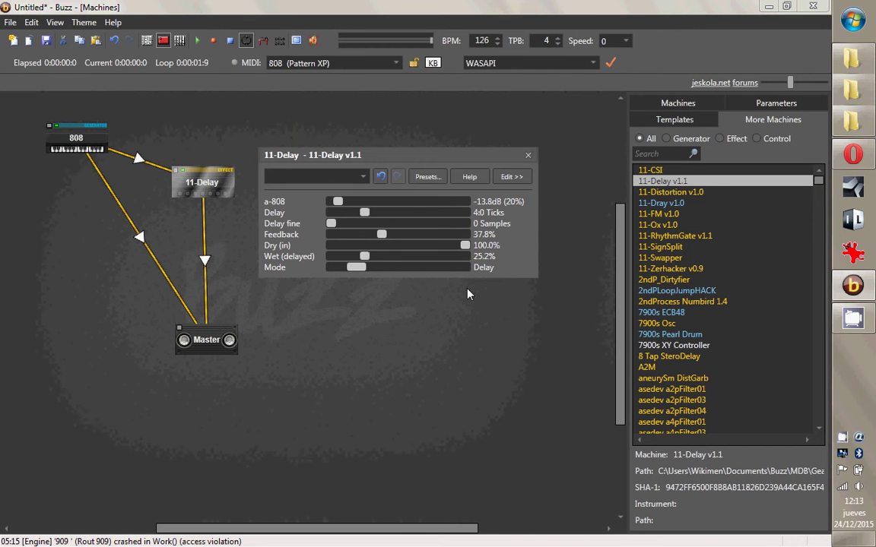
Close the 11-Delay parameter window and move 11-Delay slightly down and left, closer to Master.
{"action": "left_click", "coordinate": [528, 156]}
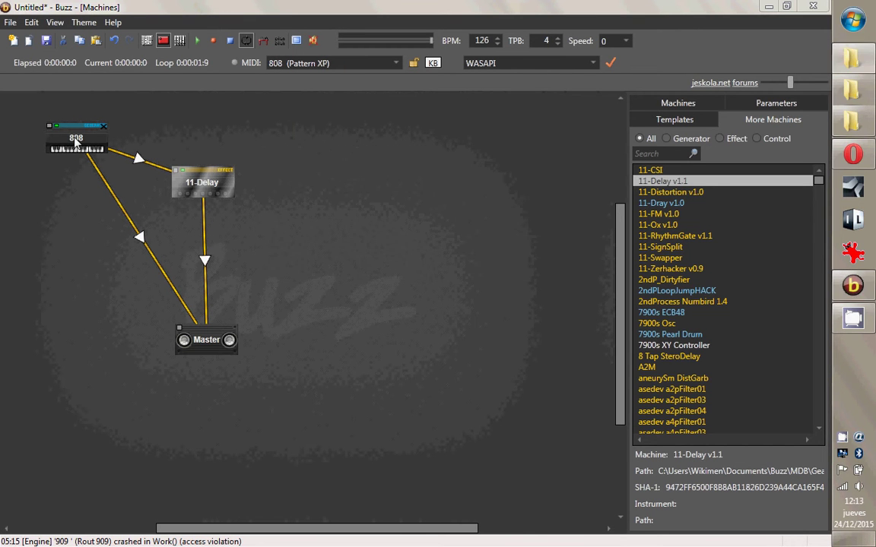
{"action": "left_click", "coordinate": [261, 198]}
{"action": "left_click_drag", "start_coordinate": [215, 190], "coordinate": [195, 220]}
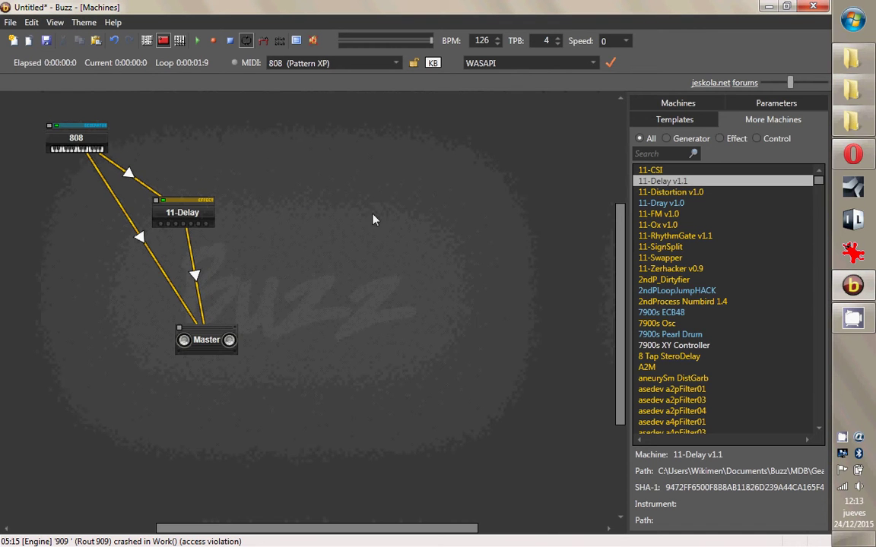
Examine the unsorted generators offered for a new machine, without adding one.
{"action": "right_click", "coordinate": [123, 154]}
{"action": "mouse_move", "coordinate": [212, 164]}
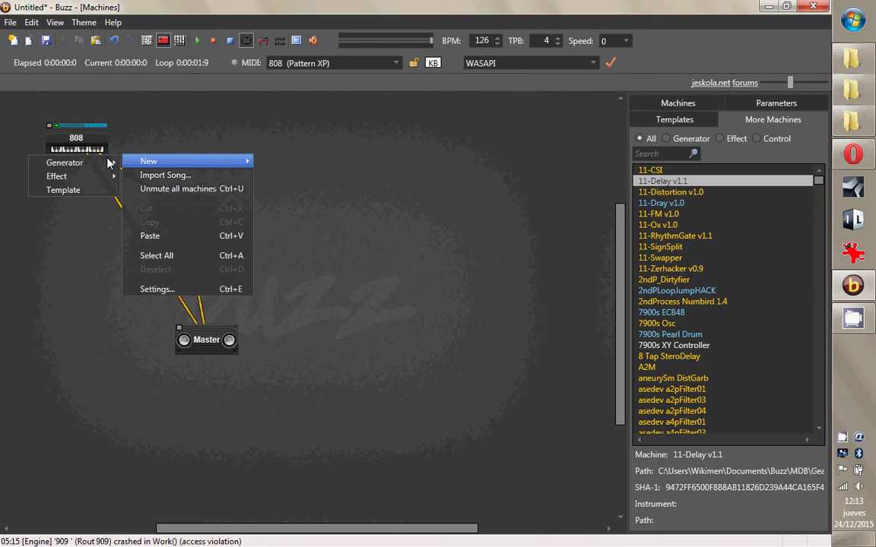
{"action": "mouse_move", "coordinate": [71, 181]}
{"action": "mouse_move", "coordinate": [70, 162]}
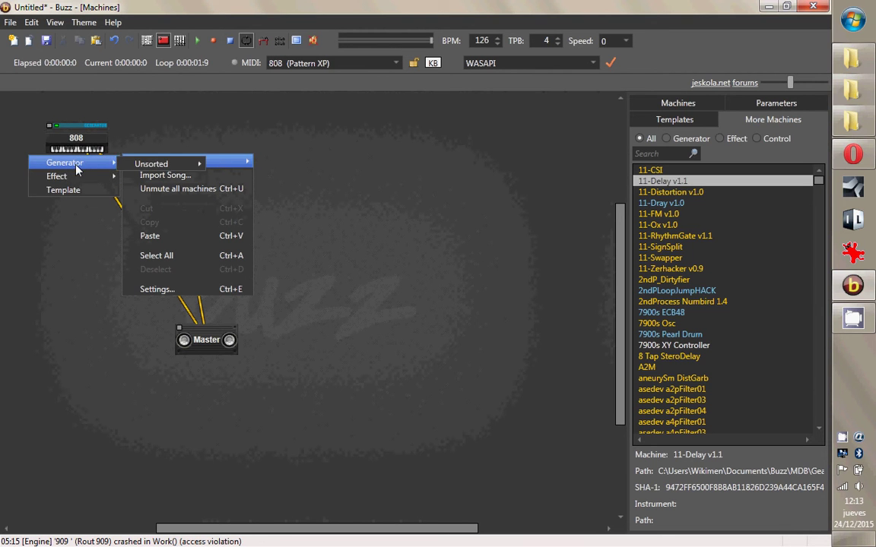
{"action": "mouse_move", "coordinate": [162, 167]}
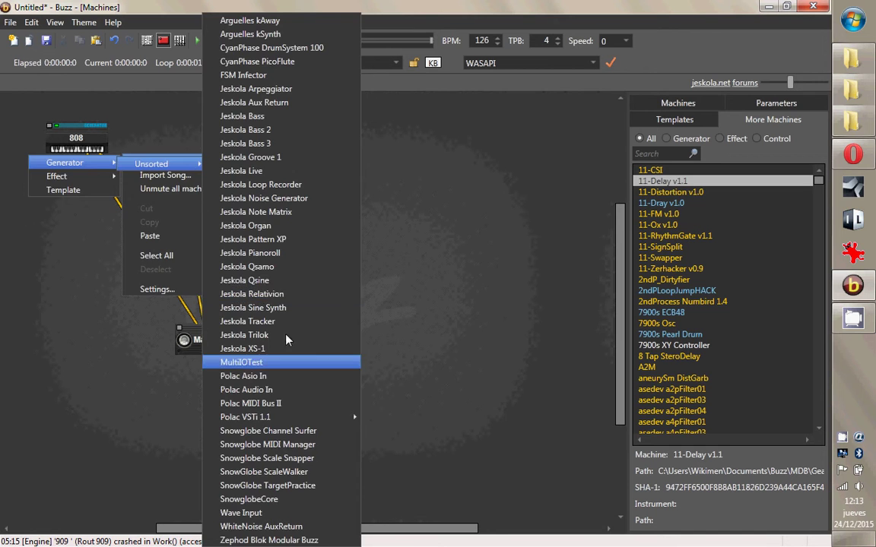
{"action": "left_click", "coordinate": [283, 159]}
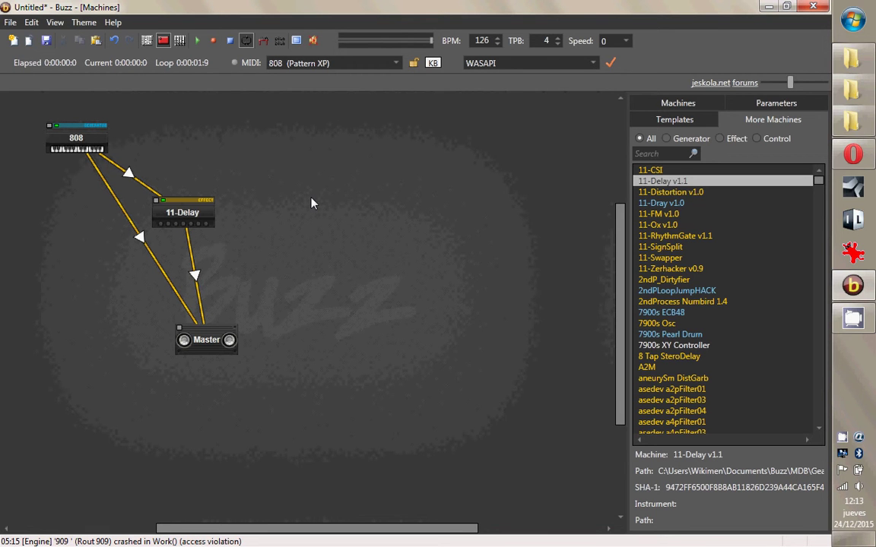
Search the machines for "ch" and add the Charlatan generator to the machine view.
{"action": "type", "text": "ch"}
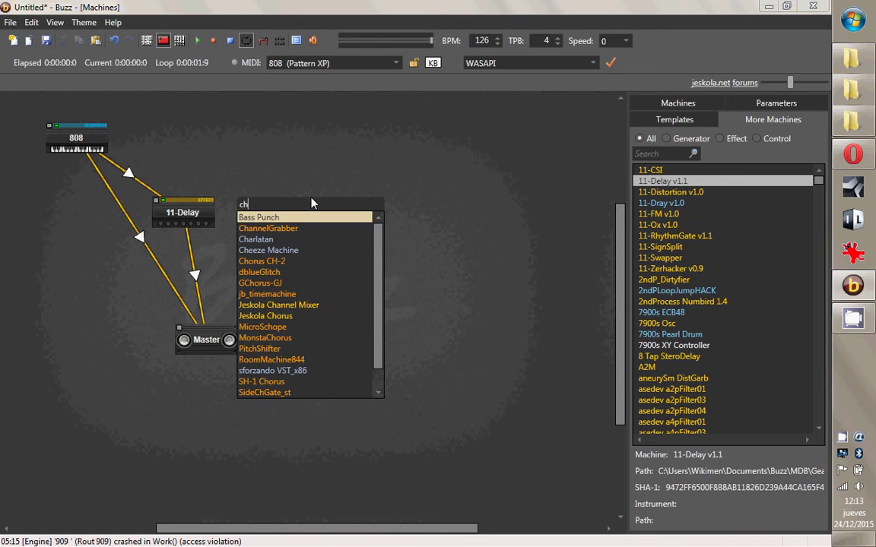
{"action": "type", "text": "ar"}
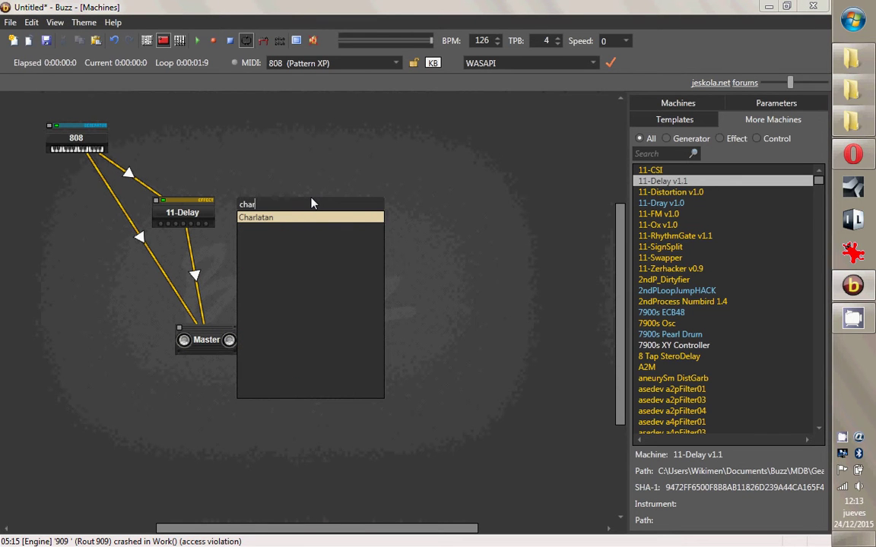
{"action": "key", "text": "BackSpace"}
{"action": "key", "text": "BackSpace"}
{"action": "key", "text": "BackSpace"}
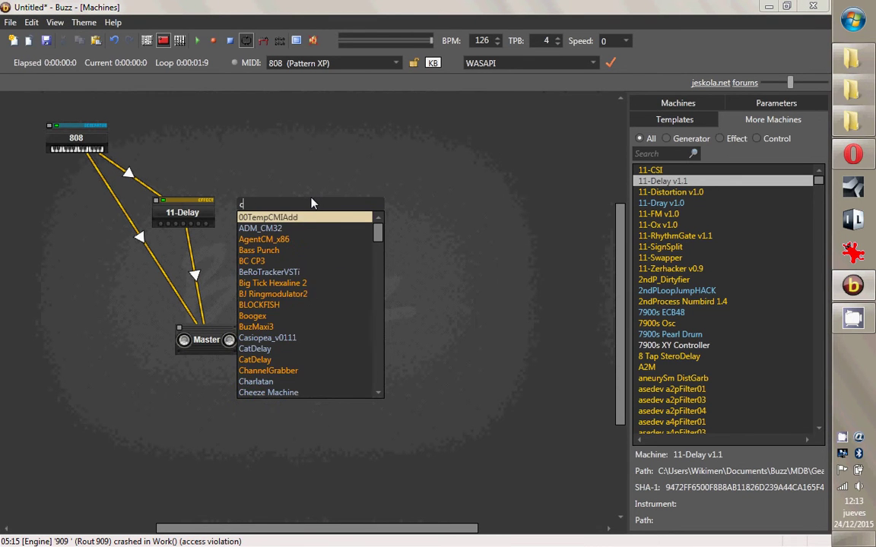
{"action": "type", "text": "h"}
{"action": "key", "text": "Down"}
{"action": "key", "text": "Down"}
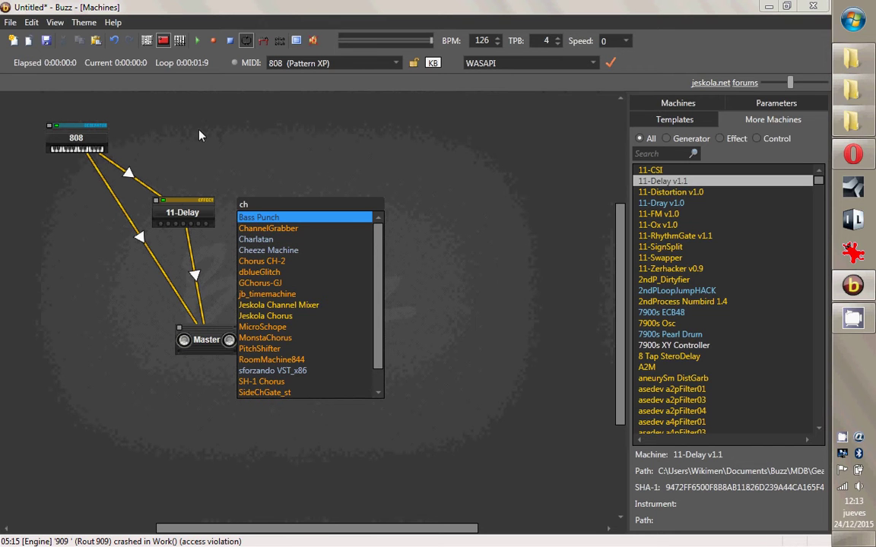
{"action": "left_click", "coordinate": [259, 240]}
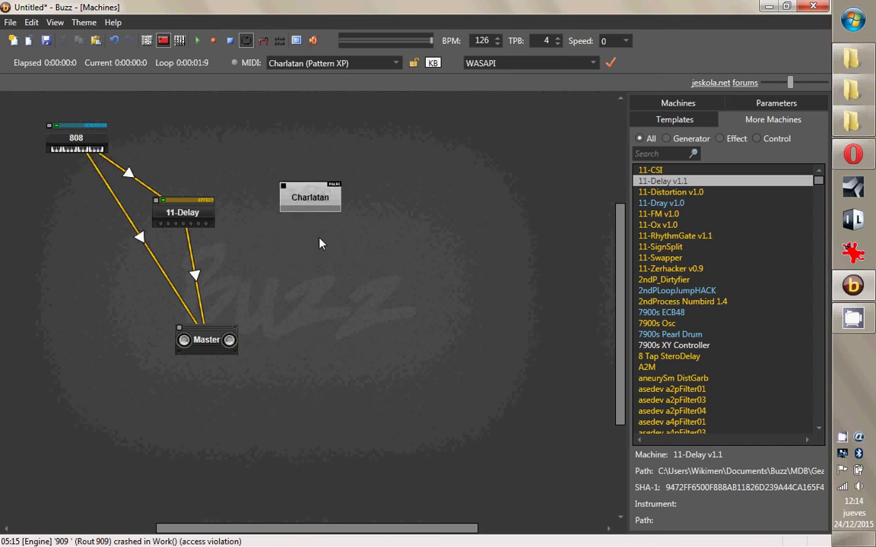
Connect Charlatan to Master and place Charlatan higher up in the machine view, roughly level with 808.
{"action": "left_click_drag", "start_coordinate": [315, 204], "coordinate": [204, 336]}
{"action": "left_click_drag", "start_coordinate": [275, 151], "coordinate": [298, 166]}
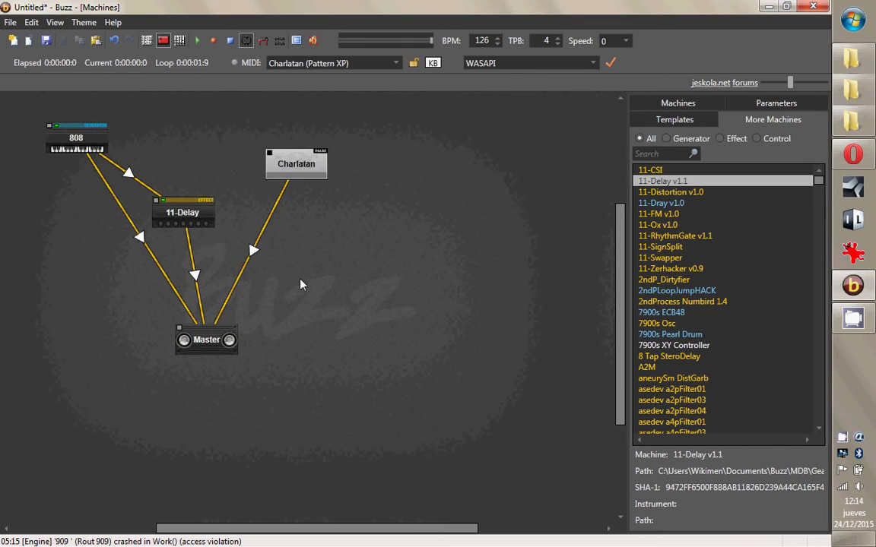
Switch to the Sequence Editor and place pattern 00 at row 0 of the Charlatan track.
{"action": "key", "text": "F4"}
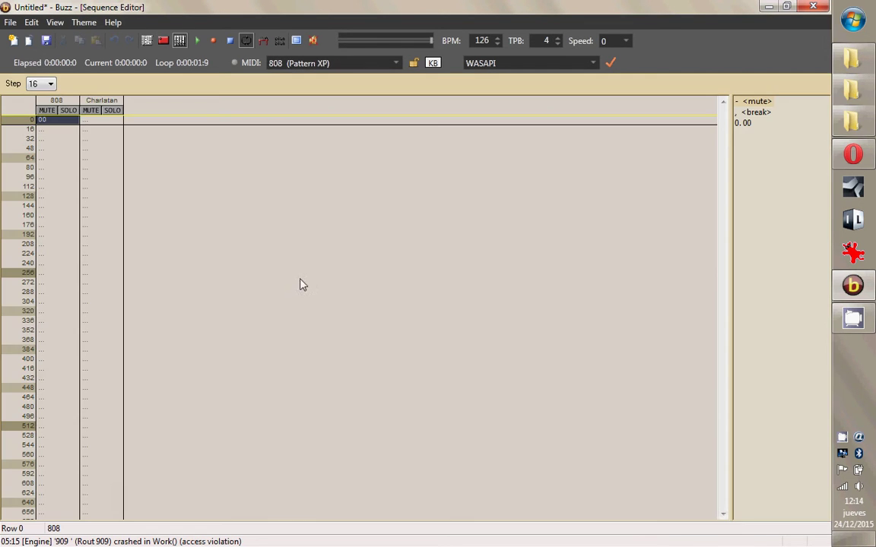
{"action": "left_click", "coordinate": [102, 120]}
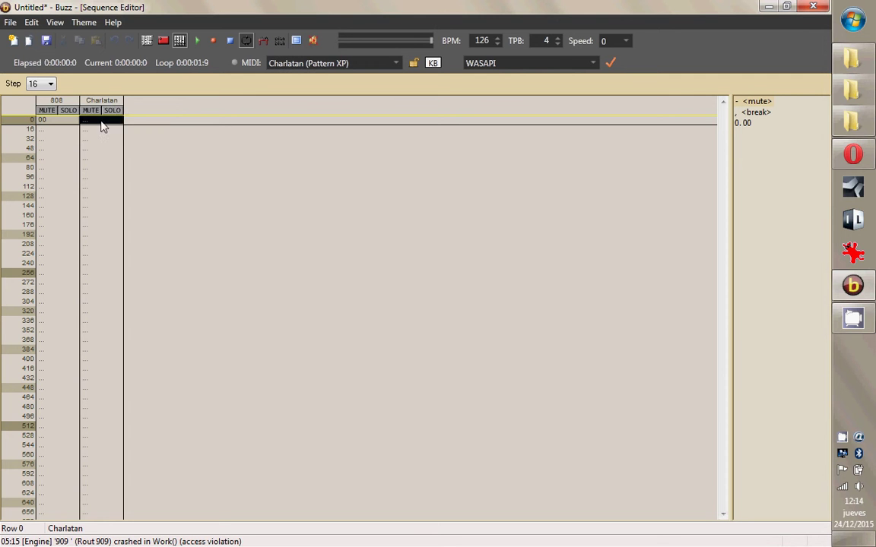
{"action": "key", "text": "0"}
{"action": "key", "text": "Up"}
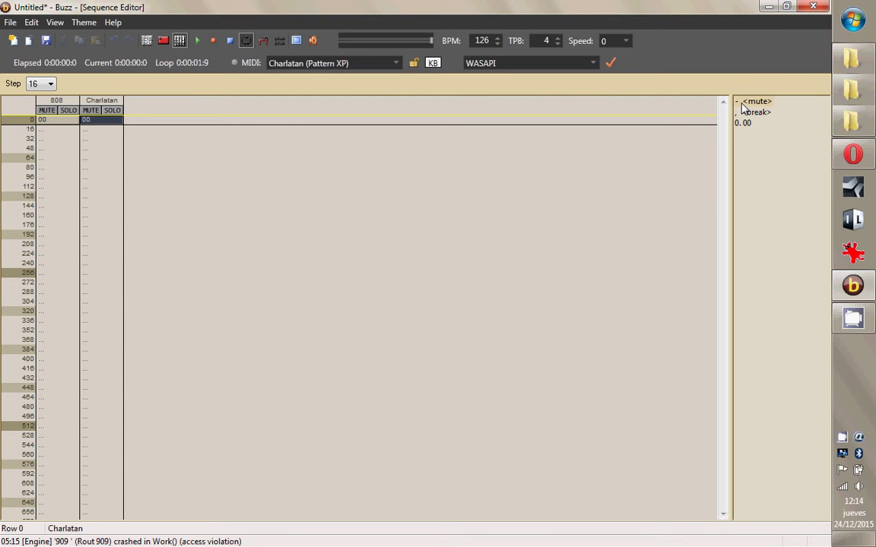
Fill the Charlatan track with <mute> at row 0, <break> at row 16 and pattern 00 at row 32.
{"action": "key", "text": "minus"}
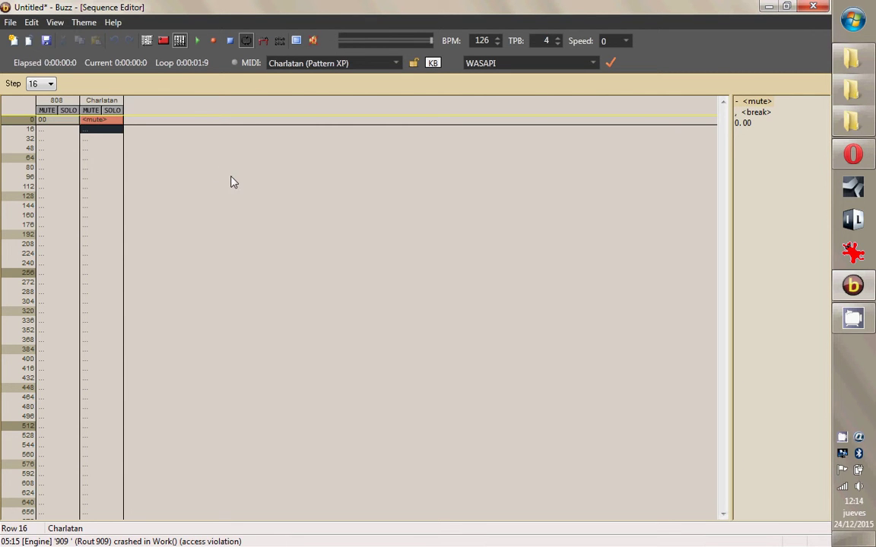
{"action": "key", "text": "comma"}
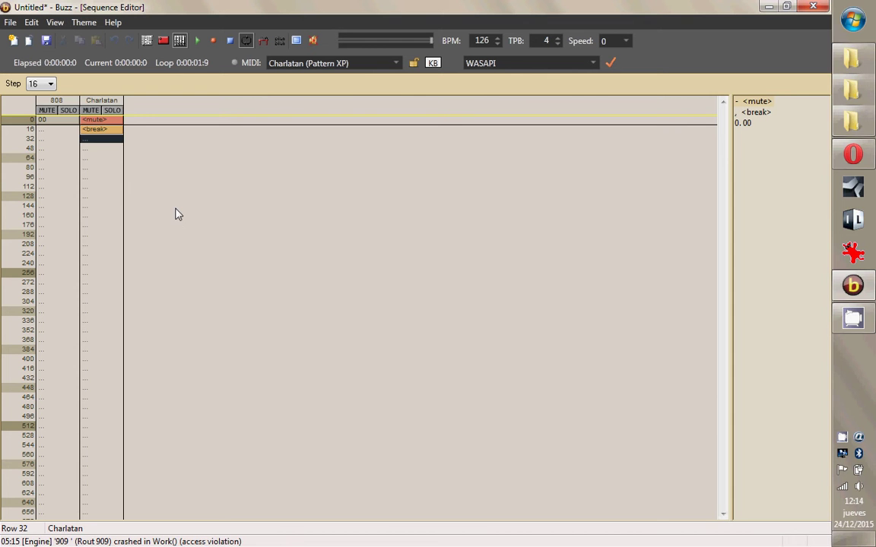
{"action": "key", "text": "0"}
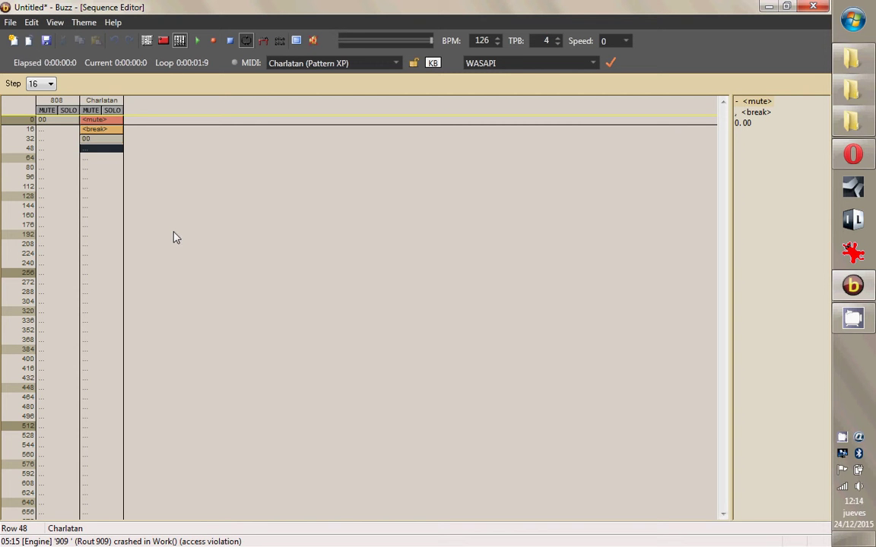
View Charlatan's pattern 00 in the Pattern Editor and return to the Sequence Editor.
{"action": "key", "text": "Up"}
{"action": "key", "text": "Return"}
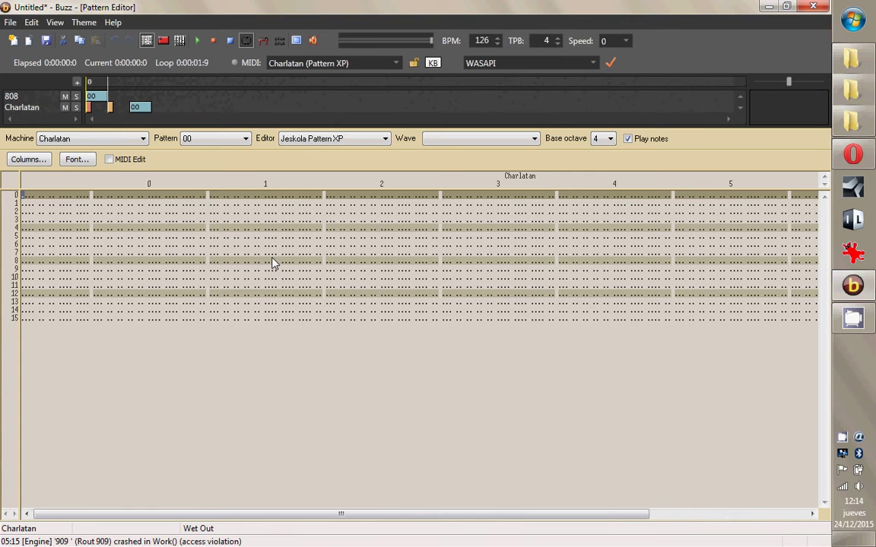
{"action": "left_click", "coordinate": [272, 261]}
{"action": "left_click", "coordinate": [95, 235]}
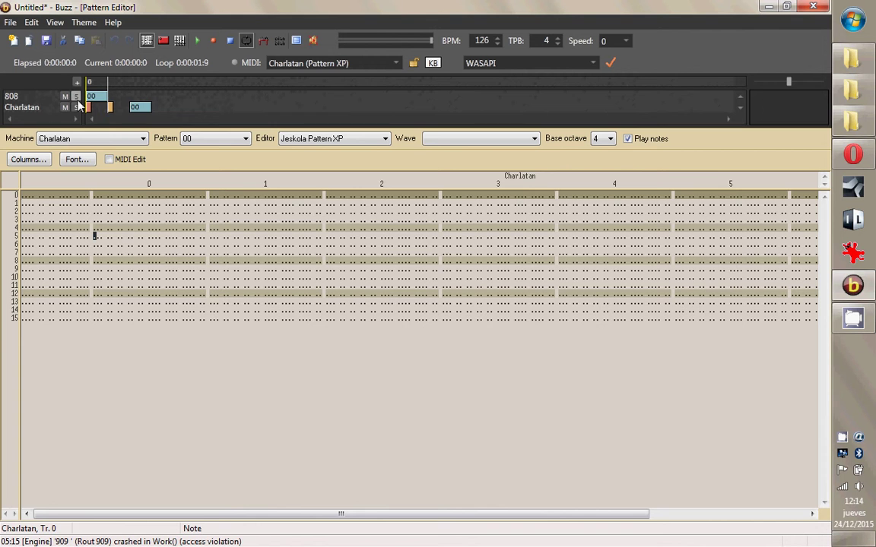
{"action": "key", "text": "F4"}
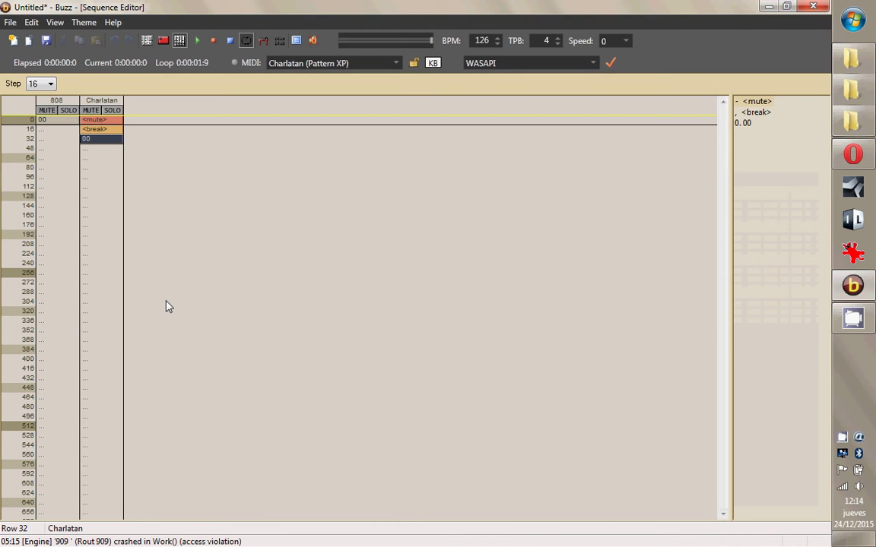
Switch to the Pattern Editor and set HideEditor to True in the Sequence Editor settings.
{"action": "key", "text": "F2"}
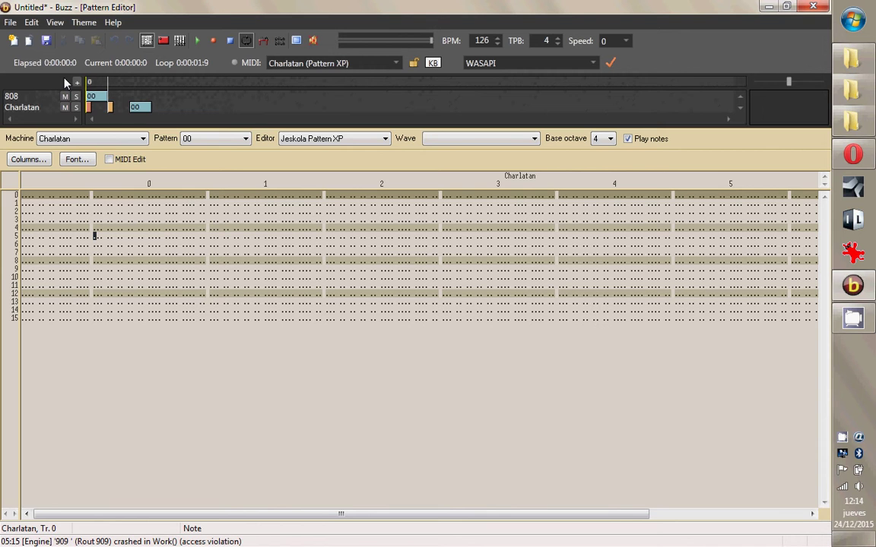
{"action": "left_click", "coordinate": [83, 22]}
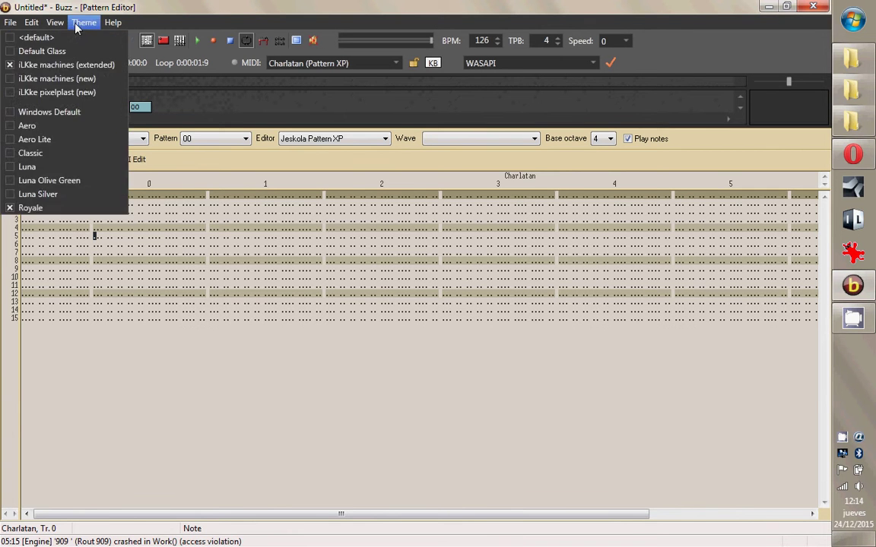
{"action": "mouse_move", "coordinate": [32, 24]}
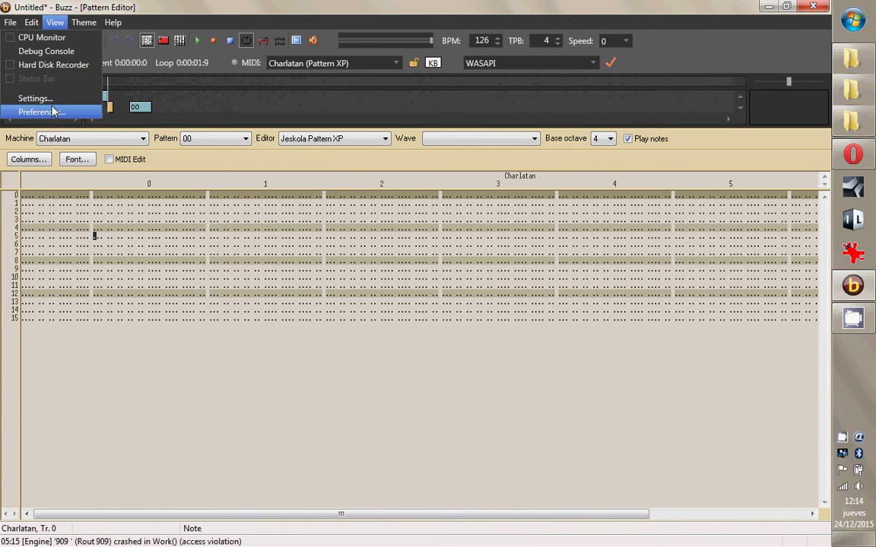
{"action": "left_click", "coordinate": [53, 102]}
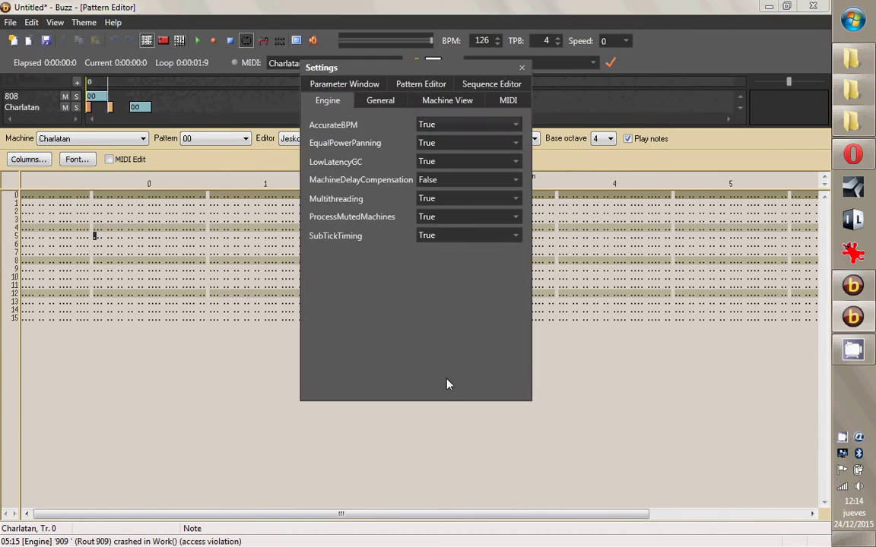
{"action": "left_click", "coordinate": [487, 88]}
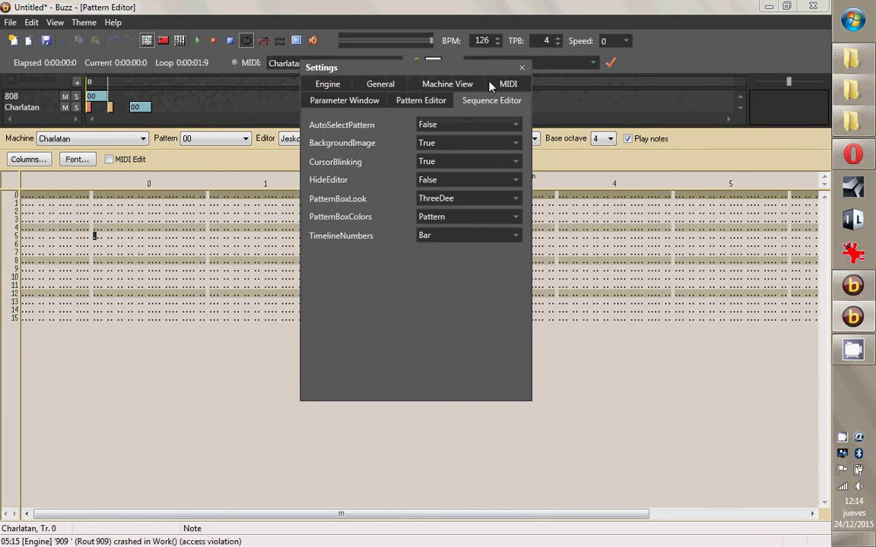
{"action": "left_click", "coordinate": [449, 182]}
{"action": "left_click", "coordinate": [445, 194]}
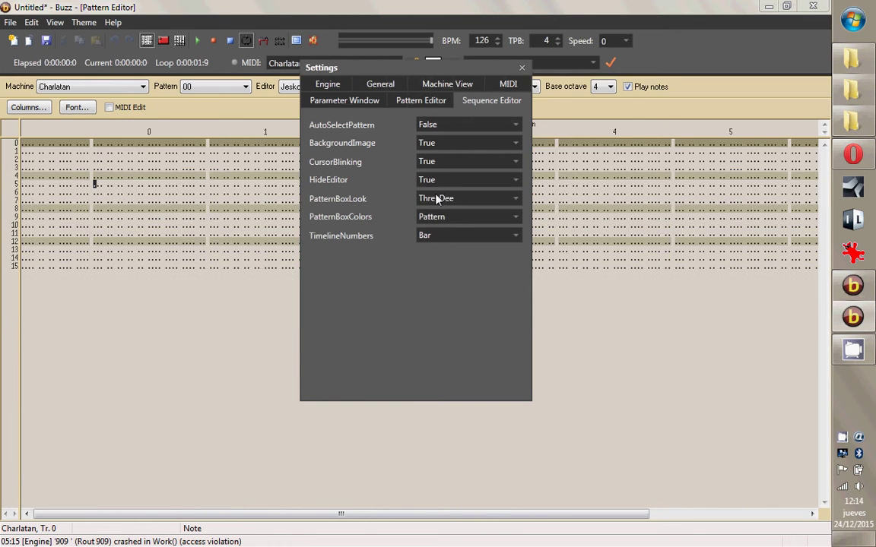
{"action": "left_click", "coordinate": [522, 67]}
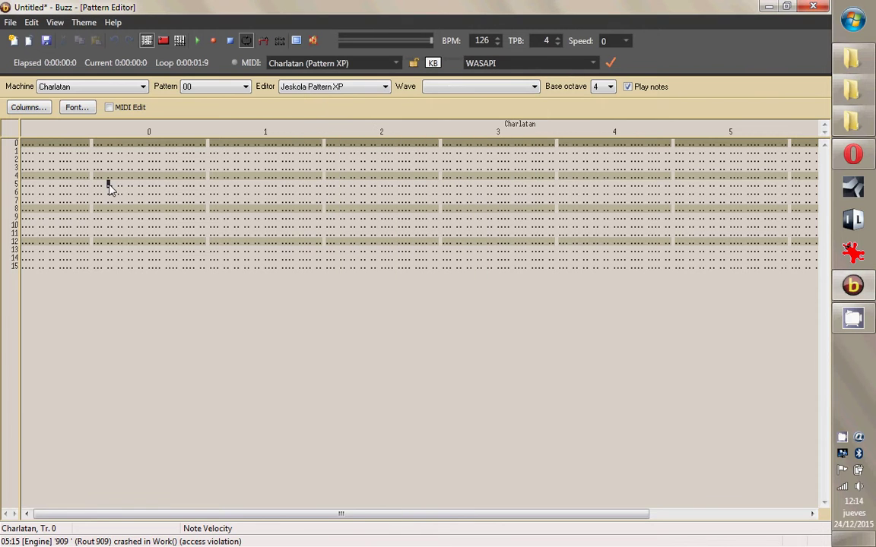
View the Sequence Editor and return to the Pattern Editor to compare the two screens.
{"action": "key", "text": "F4"}
{"action": "key", "text": "F2"}
{"action": "key", "text": "F4"}
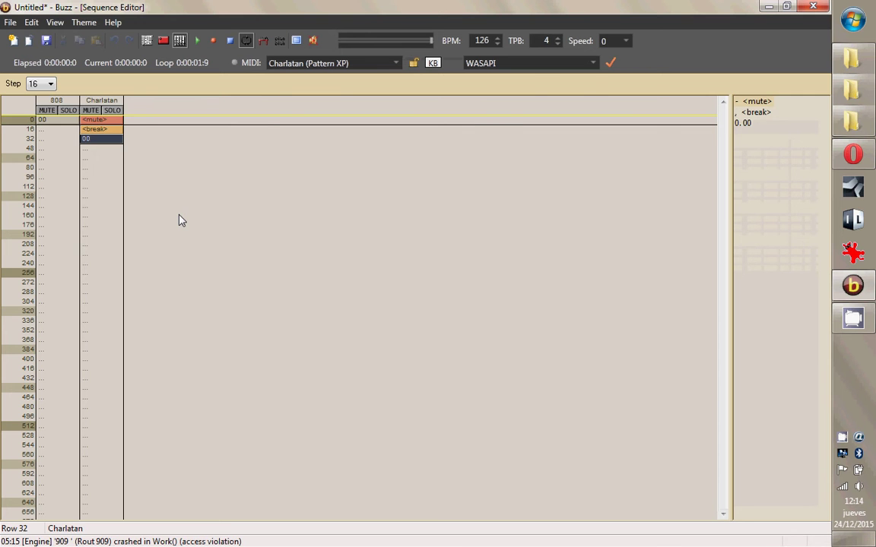
{"action": "key", "text": "F2"}
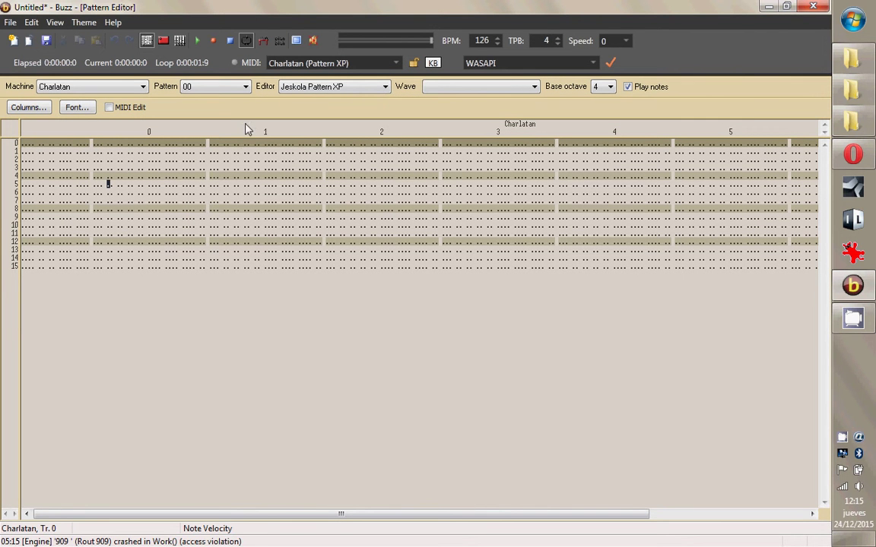
Set HideEditor back to False in the Sequence Editor settings and close the settings.
{"action": "left_click", "coordinate": [54, 22]}
{"action": "left_click", "coordinate": [54, 101]}
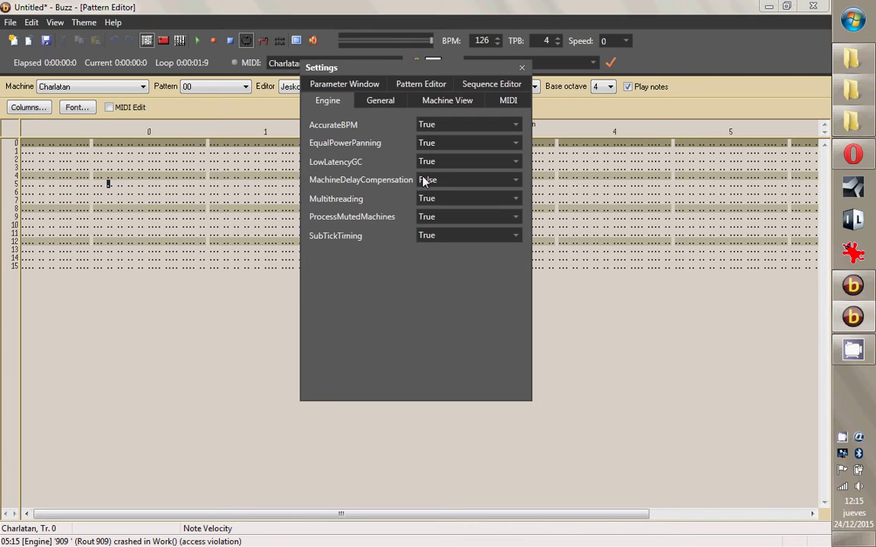
{"action": "left_click", "coordinate": [448, 180]}
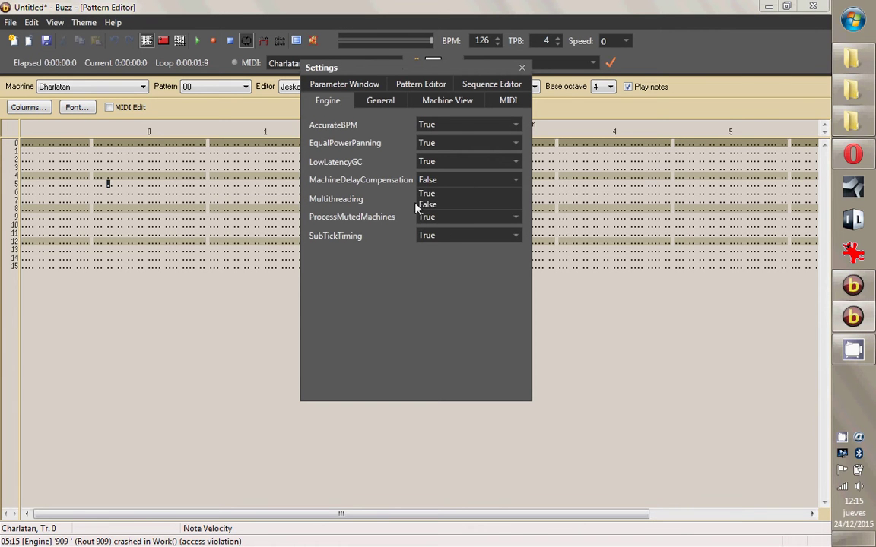
{"action": "left_click", "coordinate": [448, 178]}
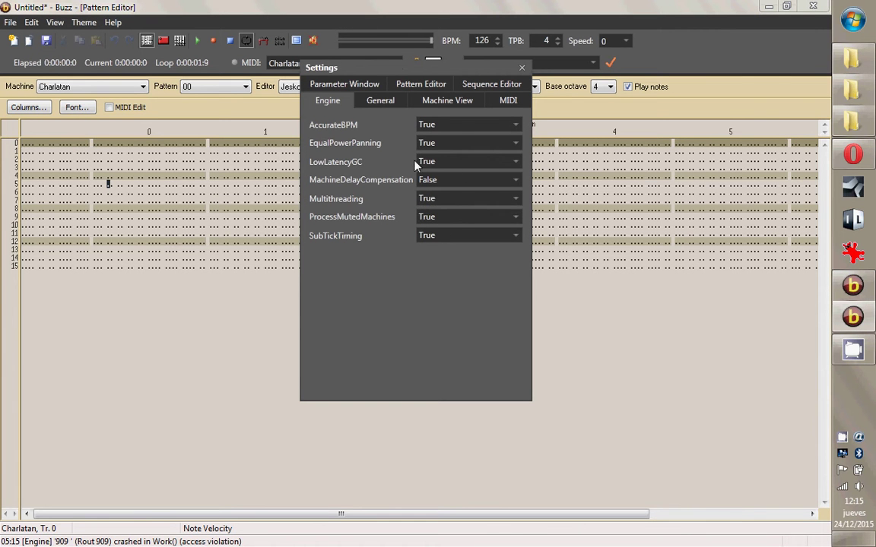
{"action": "left_click", "coordinate": [491, 87]}
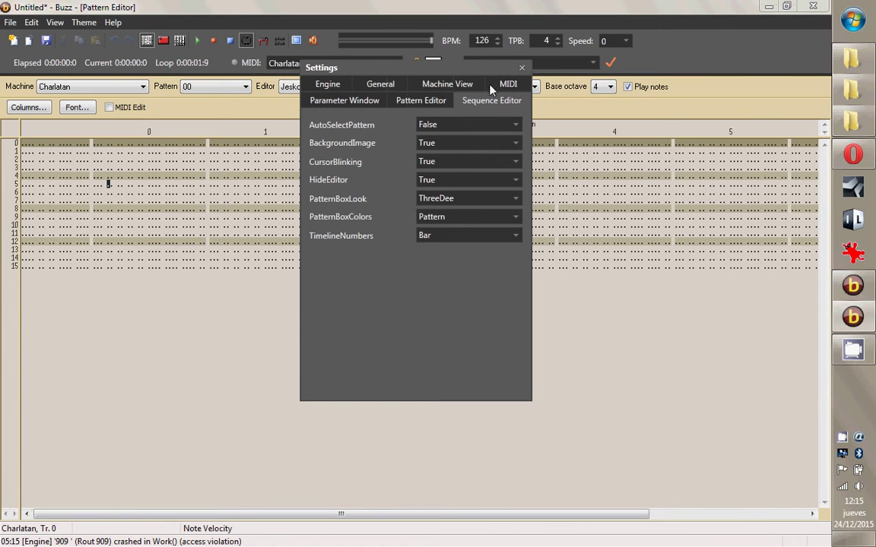
{"action": "left_click", "coordinate": [452, 176]}
{"action": "left_click", "coordinate": [432, 201]}
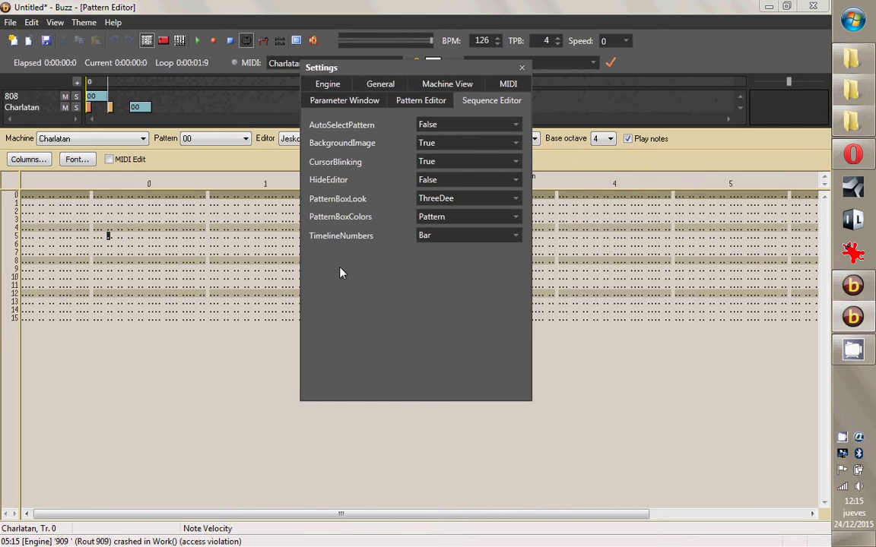
{"action": "left_click", "coordinate": [522, 68]}
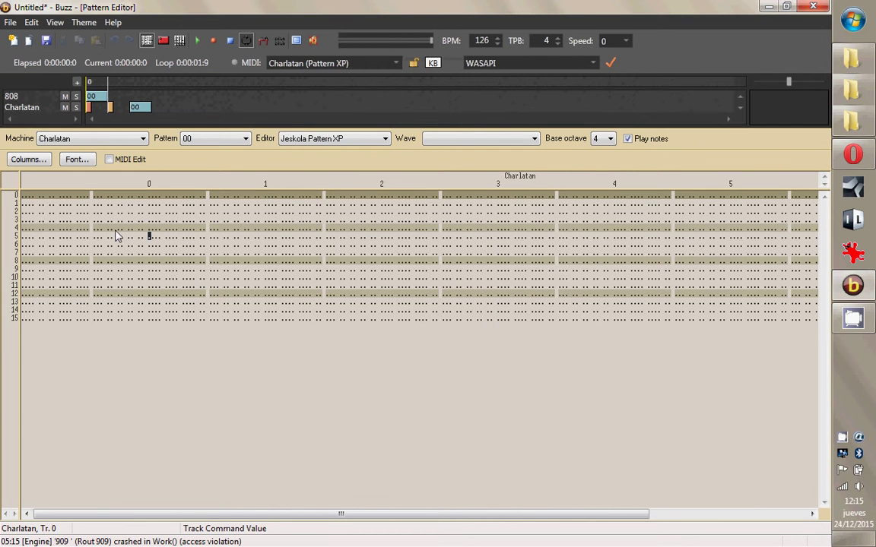
Show the 808 machine in the Pattern Editor and create a new 16-row pattern named 01 for it.
{"action": "key", "text": "Left"}
{"action": "key", "text": "Left"}
{"action": "key", "text": "Left"}
{"action": "key", "text": "Left"}
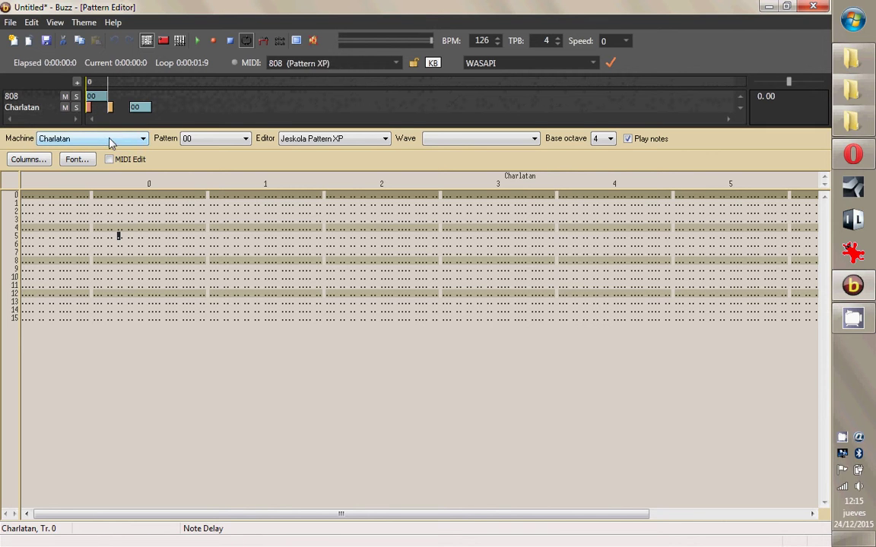
{"action": "left_click", "coordinate": [101, 219]}
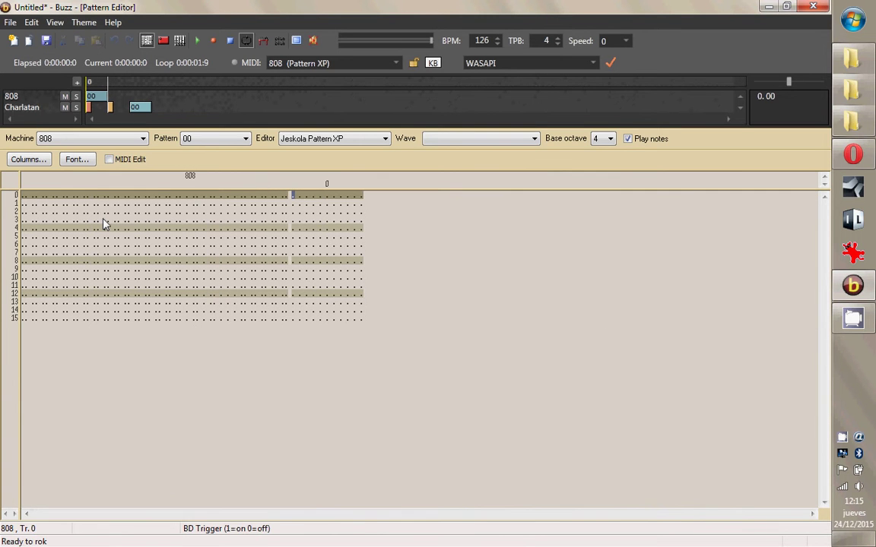
{"action": "key", "text": "ctrl+Return"}
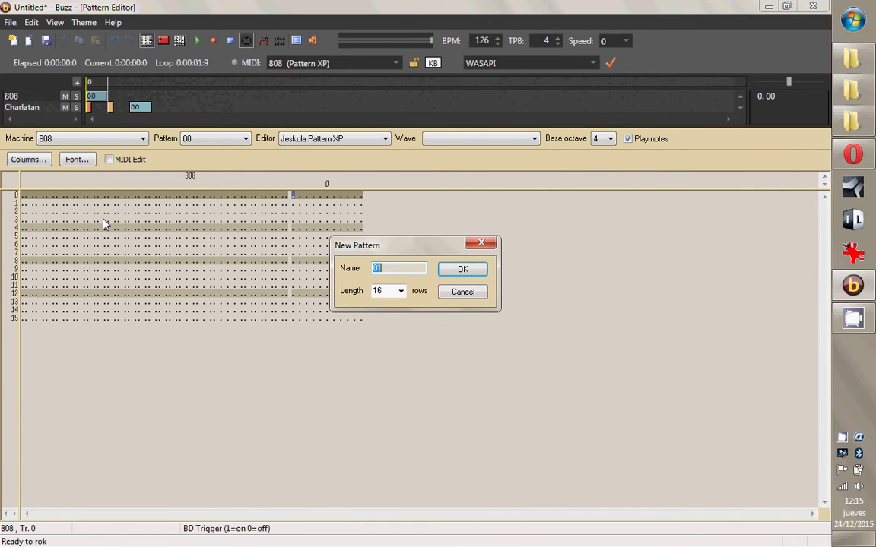
{"action": "key", "text": "Return"}
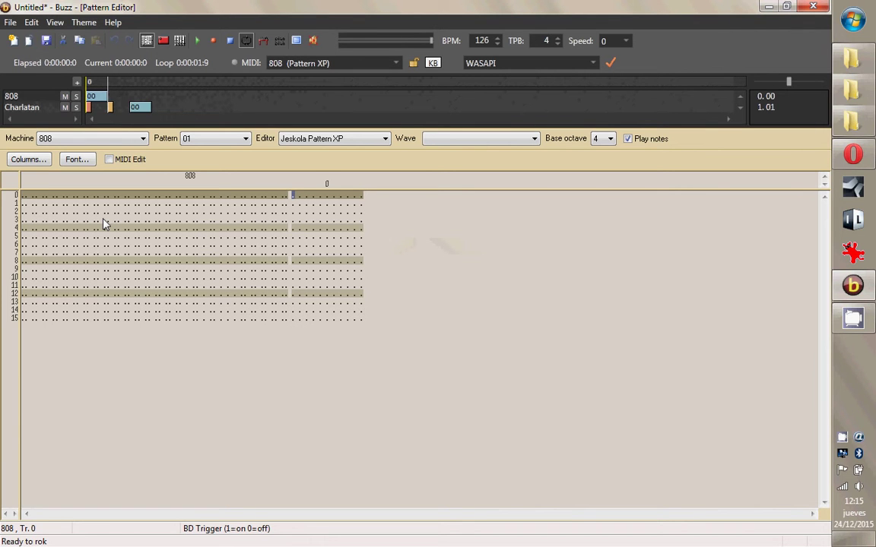
Extend the 808 track's sequence with pattern 00 at bar 1 and pattern 01 at bars 2 and 3.
{"action": "key", "text": "0"}
{"action": "key", "text": "1"}
{"action": "key", "text": "1"}
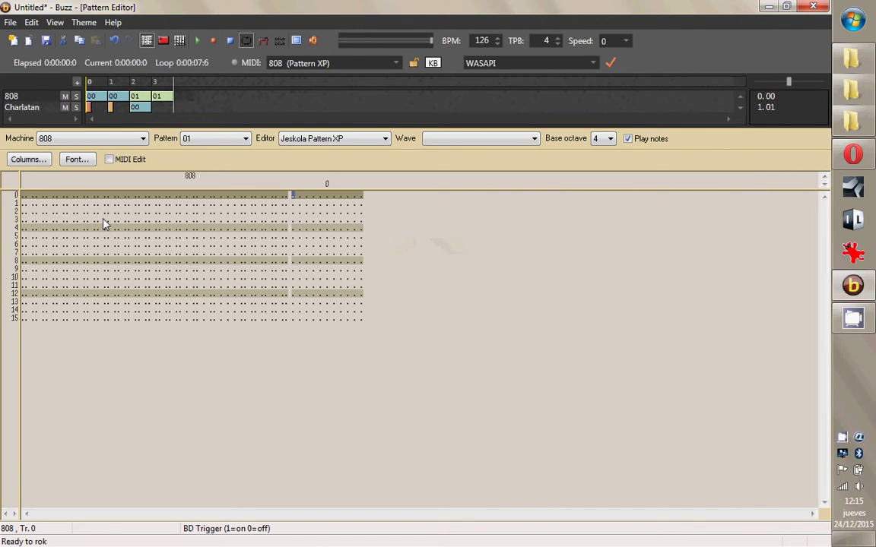
In 808's pattern 00, enter BD triggers of 1 on rows 0, 4, 8 and 12 and SD triggers of 1 on rows 4 and 12.
{"action": "key", "text": "KP_Subtract"}
{"action": "type", "text": "1111"}
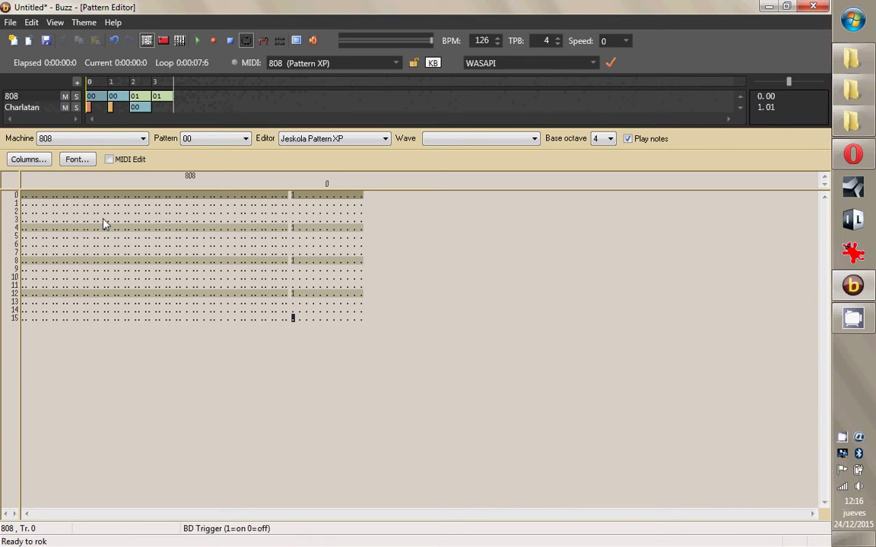
{"action": "key", "text": "Right"}
{"action": "key", "text": "Up"}
{"action": "key", "text": "Up"}
{"action": "key", "text": "Up"}
{"action": "key", "text": "Up"}
{"action": "key", "text": "Up"}
{"action": "key", "text": "Up"}
{"action": "key", "text": "Up"}
{"action": "key", "text": "Up"}
{"action": "key", "text": "Up"}
{"action": "key", "text": "Up"}
{"action": "key", "text": "Up"}
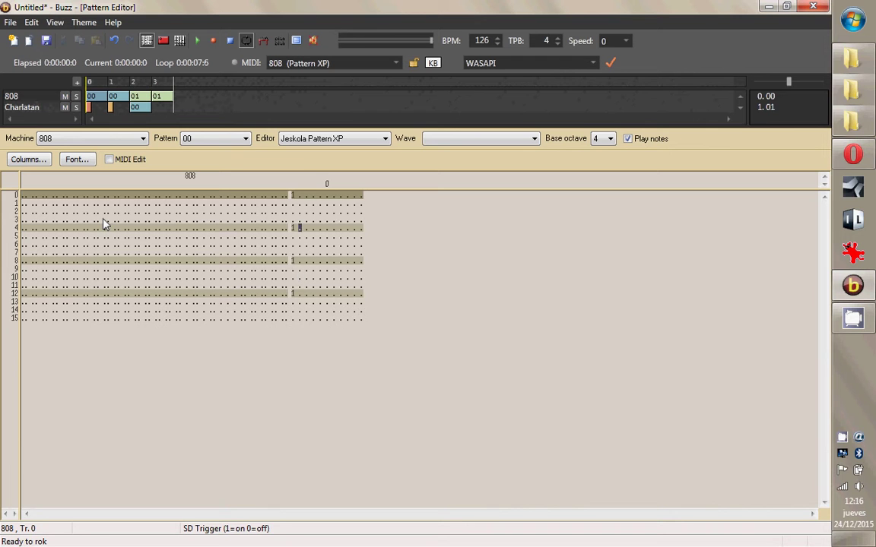
{"action": "type", "text": "1"}
{"action": "key", "text": "Down"}
{"action": "key", "text": "Down"}
{"action": "key", "text": "Down"}
{"action": "key", "text": "Down"}
{"action": "type", "text": "1"}
Examine the parameter names of the 808 trigger columns to locate the CH and OH triggers.
{"action": "key", "text": "Right"}
{"action": "key", "text": "Right"}
{"action": "key", "text": "Right"}
{"action": "key", "text": "Right"}
{"action": "key", "text": "Right"}
{"action": "key", "text": "Right"}
{"action": "key", "text": "Right"}
{"action": "key", "text": "Right"}
{"action": "key", "text": "Right"}
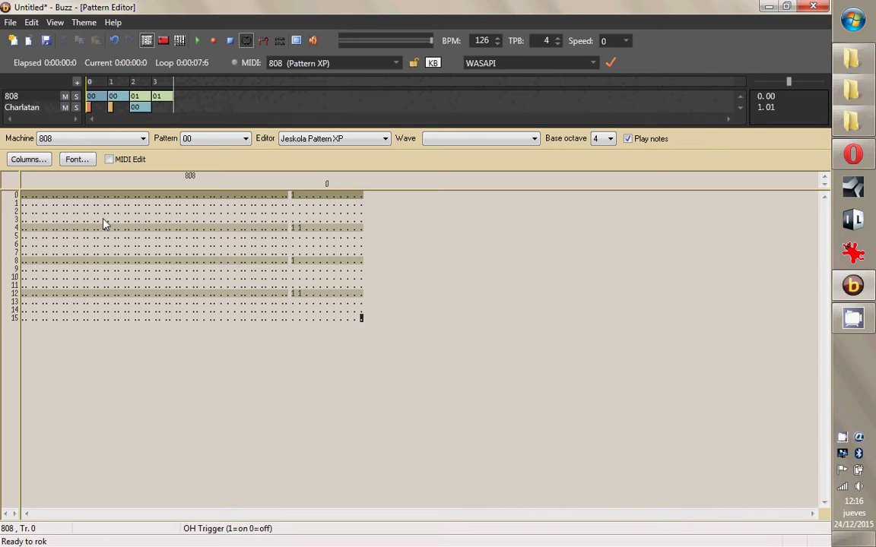
{"action": "key", "text": "Left"}
{"action": "key", "text": "Up"}
{"action": "key", "text": "Up"}
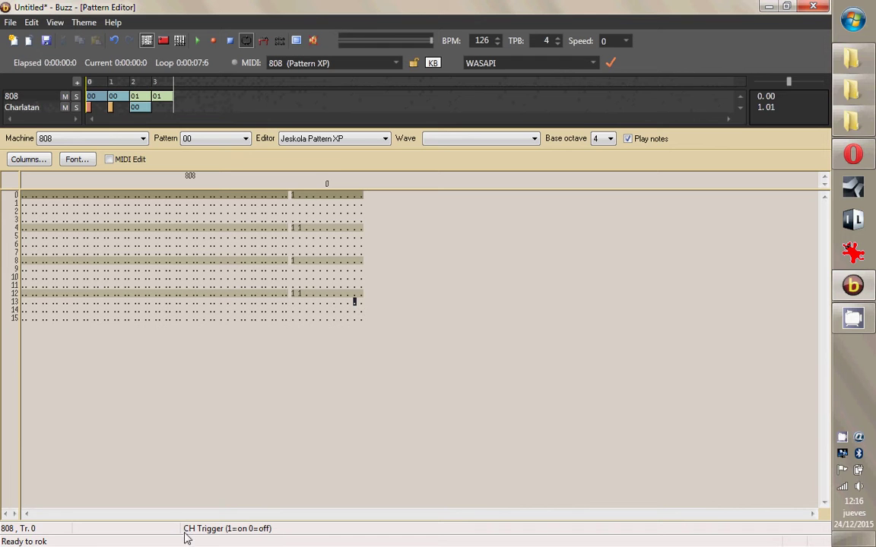
{"action": "key", "text": "Left"}
{"action": "key", "text": "Left"}
{"action": "key", "text": "Left"}
{"action": "key", "text": "Left"}
{"action": "key", "text": "Left"}
{"action": "key", "text": "Left"}
{"action": "key", "text": "Left"}
{"action": "key", "text": "Left"}
{"action": "key", "text": "Left"}
{"action": "key", "text": "Up"}
{"action": "key", "text": "Up"}
{"action": "key", "text": "Up"}
{"action": "key", "text": "Up"}
{"action": "key", "text": "Up"}
{"action": "key", "text": "Up"}
{"action": "key", "text": "Up"}
{"action": "key", "text": "Up"}
{"action": "key", "text": "Up"}
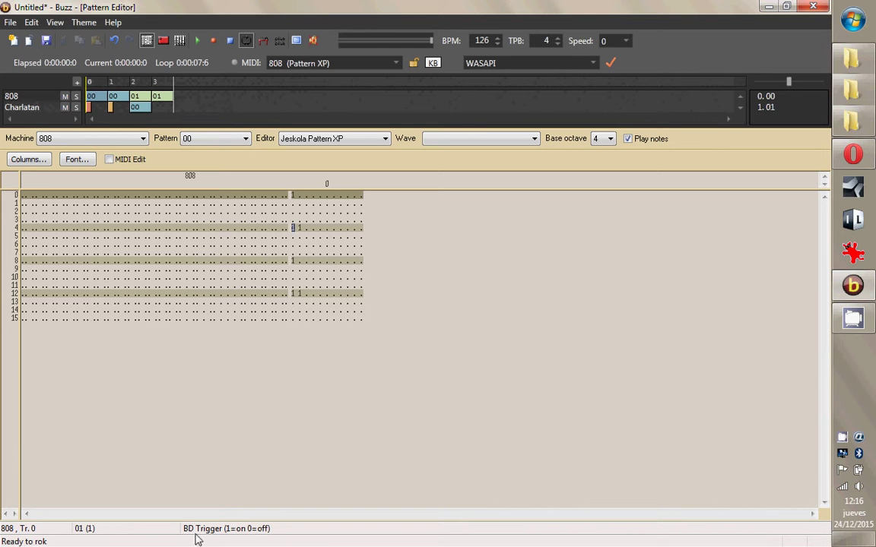
{"action": "left_click", "coordinate": [300, 294]}
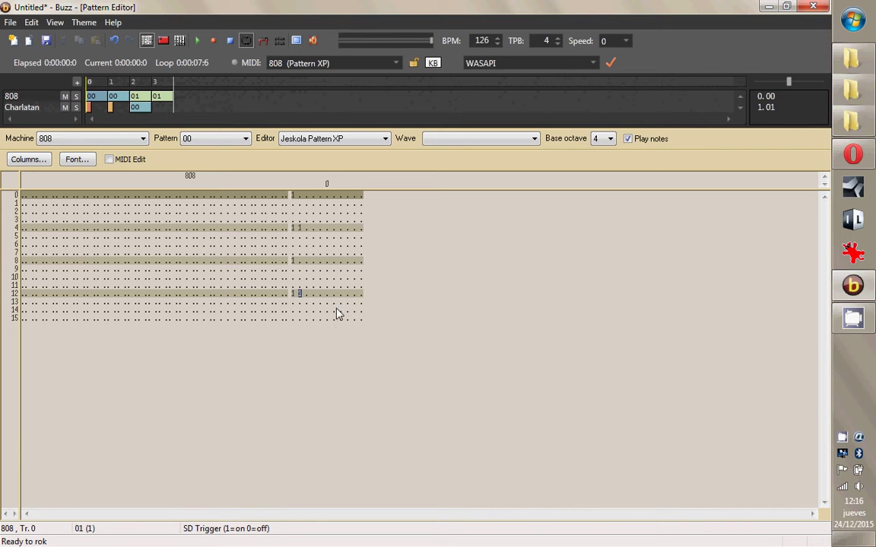
{"action": "left_click", "coordinate": [355, 293]}
{"action": "left_click", "coordinate": [361, 294]}
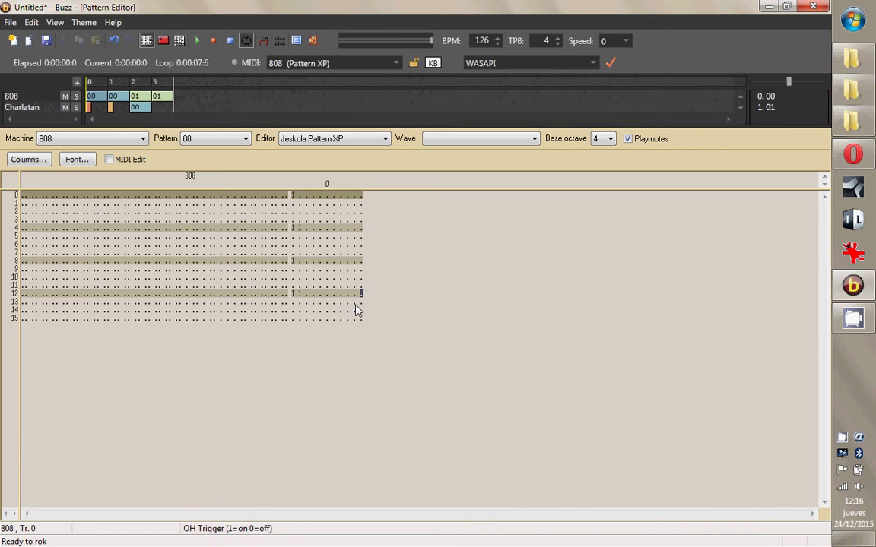
{"action": "left_click", "coordinate": [355, 294]}
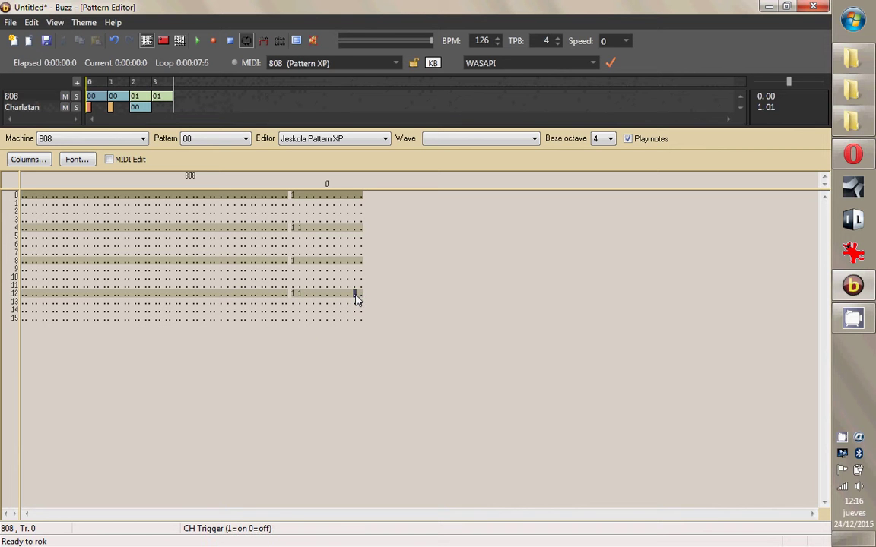
Enter CH triggers of 1 on every second row from 0 to 14 of 808's pattern 00.
{"action": "key", "text": "Up"}
{"action": "key", "text": "Up"}
{"action": "key", "text": "Up"}
{"action": "key", "text": "Up"}
{"action": "key", "text": "Up"}
{"action": "key", "text": "Up"}
{"action": "key", "text": "Up"}
{"action": "key", "text": "Up"}
{"action": "key", "text": "Up"}
{"action": "key", "text": "Up"}
{"action": "left_click", "coordinate": [355, 195]}
{"action": "type", "text": "11111111"}
Fill the MA/CP trigger column with 1 on every row from 0 to 15.
{"action": "key", "text": "Page_Up"}
{"action": "key", "text": "Left"}
{"action": "key", "text": "Left"}
{"action": "key", "text": "Left"}
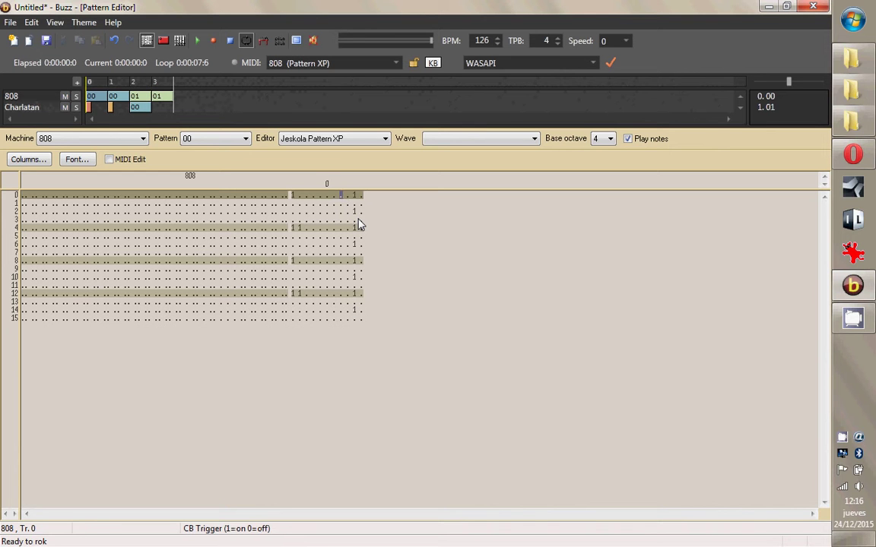
{"action": "type", "text": "111111111111111"}
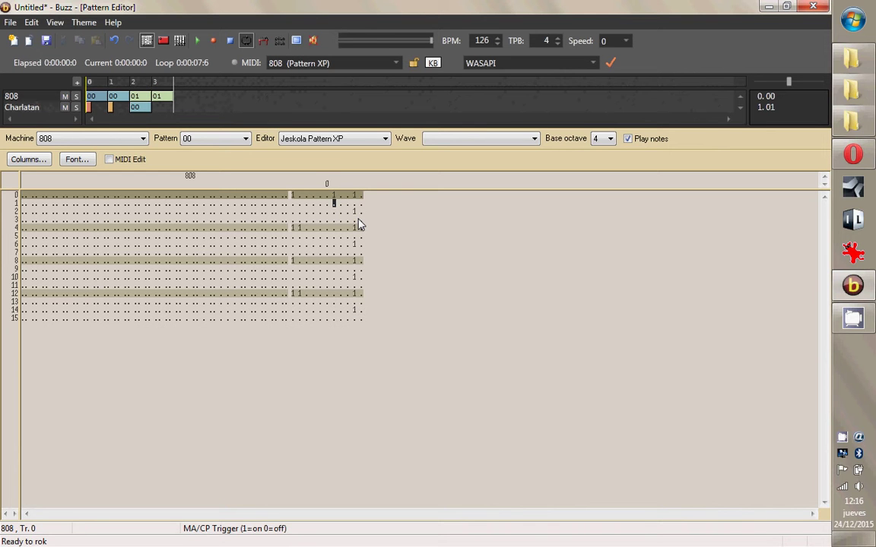
Enter OH triggers of 1 on rows 6 and 14 of 808's pattern 00.
{"action": "key", "text": "Up"}
{"action": "key", "text": "Up"}
{"action": "key", "text": "Up"}
{"action": "key", "text": "Up"}
{"action": "key", "text": "Up"}
{"action": "key", "text": "Up"}
{"action": "key", "text": "Up"}
{"action": "key", "text": "Up"}
{"action": "key", "text": "Up"}
{"action": "key", "text": "Up"}
{"action": "key", "text": "Up"}
{"action": "key", "text": "Up"}
{"action": "key", "text": "Up"}
{"action": "key", "text": "Up"}
{"action": "key", "text": "Up"}
{"action": "key", "text": "Down"}
{"action": "key", "text": "Down"}
{"action": "key", "text": "Down"}
{"action": "key", "text": "Down"}
{"action": "key", "text": "Right"}
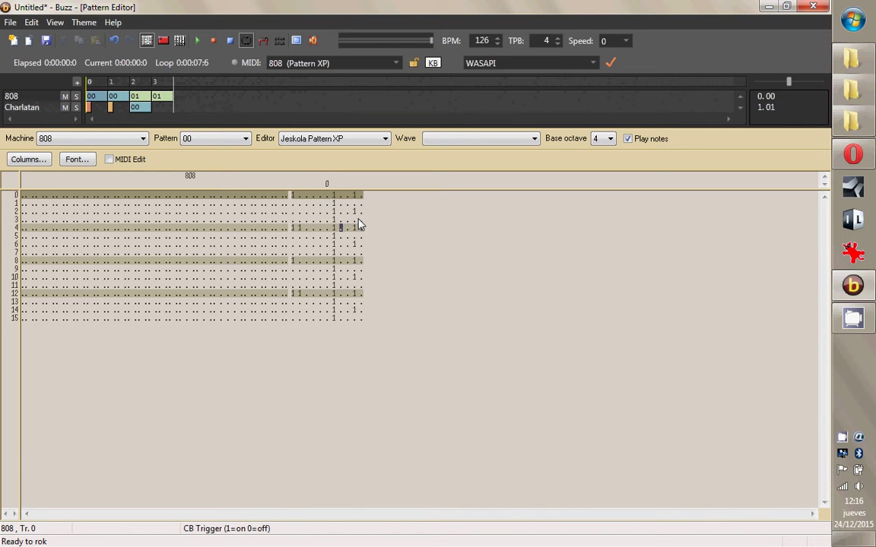
{"action": "key", "text": "Right"}
{"action": "key", "text": "Right"}
{"action": "key", "text": "Right"}
{"action": "key", "text": "Down"}
{"action": "key", "text": "Down"}
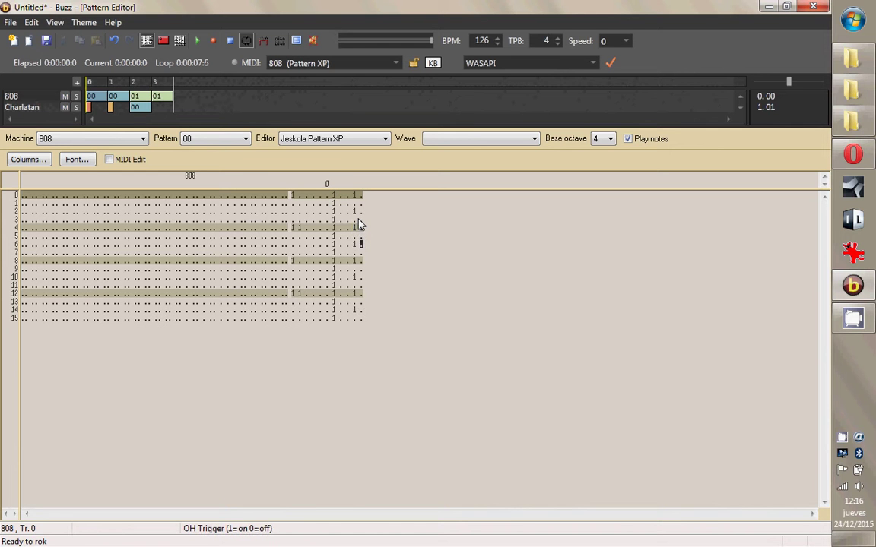
{"action": "key", "text": "1"}
{"action": "key", "text": "Down"}
{"action": "key", "text": "Down"}
{"action": "key", "text": "Down"}
{"action": "key", "text": "Down"}
{"action": "key", "text": "Down"}
{"action": "key", "text": "Down"}
{"action": "key", "text": "Down"}
{"action": "key", "text": "1"}
Delete the CH triggers on rows 6 and 14, where the OH triggers are placed.
{"action": "key", "text": "Right"}
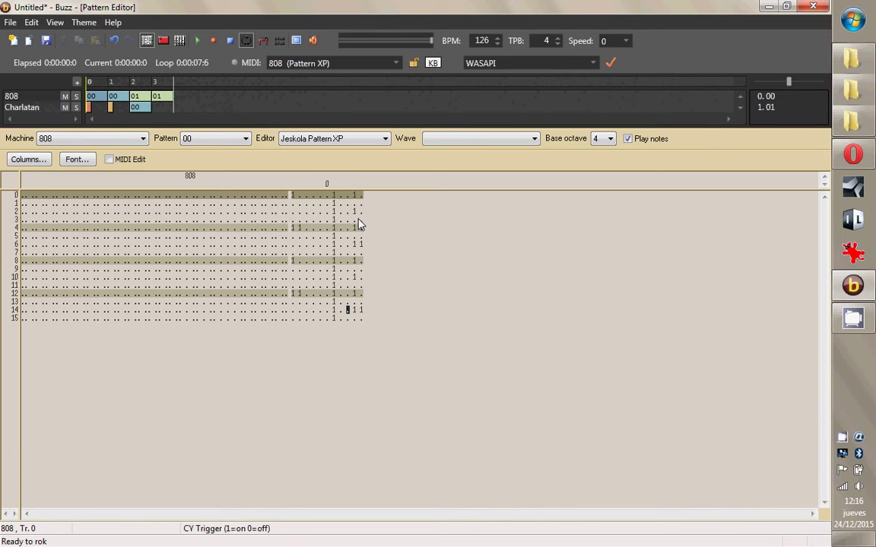
{"action": "key", "text": "Up"}
{"action": "key", "text": "Up"}
{"action": "key", "text": "Left"}
{"action": "key", "text": "Left"}
{"action": "key", "text": "Up"}
{"action": "key", "text": "Up"}
{"action": "key", "text": "Up"}
{"action": "key", "text": "Up"}
{"action": "key", "text": "Up"}
{"action": "key", "text": "Up"}
{"action": "key", "text": "Up"}
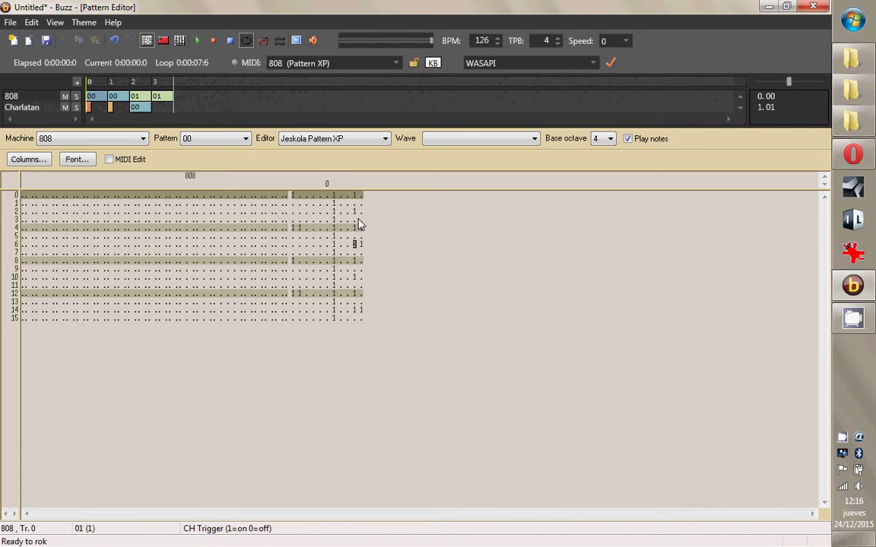
{"action": "key", "text": "Delete"}
{"action": "key", "text": "Down"}
{"action": "key", "text": "Down"}
{"action": "key", "text": "Down"}
{"action": "key", "text": "Down"}
{"action": "key", "text": "Down"}
{"action": "key", "text": "Down"}
{"action": "key", "text": "Down"}
{"action": "key", "text": "Delete"}
{"action": "key", "text": "Up"}
{"action": "key", "text": "Left"}
{"action": "key", "text": "Left"}
{"action": "key", "text": "Left"}
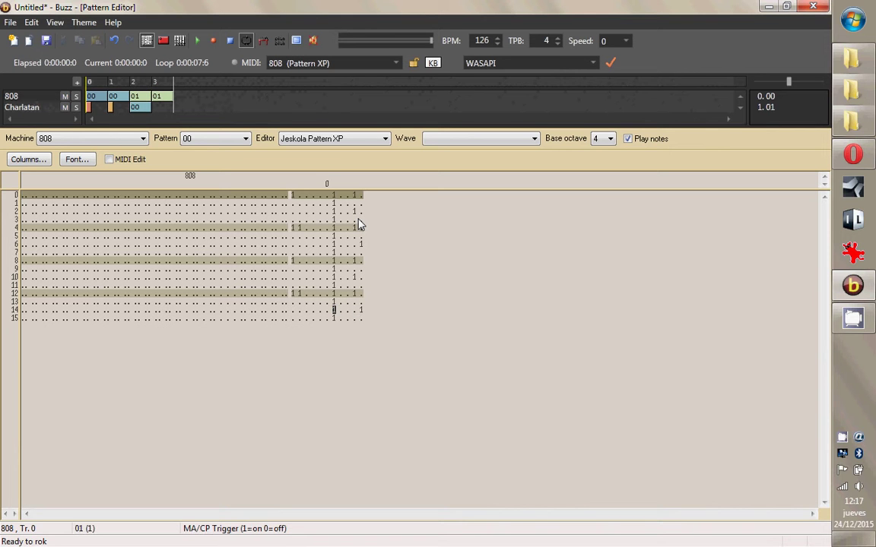
Delete row 1 of the triggers in 808's pattern 00 and insert a blank row in its place.
{"action": "key", "text": "Up"}
{"action": "key", "text": "Up"}
{"action": "key", "text": "Up"}
{"action": "key", "text": "Up"}
{"action": "key", "text": "Up"}
{"action": "key", "text": "Up"}
{"action": "key", "text": "Up"}
{"action": "key", "text": "Up"}
{"action": "key", "text": "Up"}
{"action": "key", "text": "Up"}
{"action": "key", "text": "Up"}
{"action": "key", "text": "Up"}
{"action": "key", "text": "Up"}
{"action": "key", "text": "BackSpace"}
{"action": "key", "text": "Insert"}
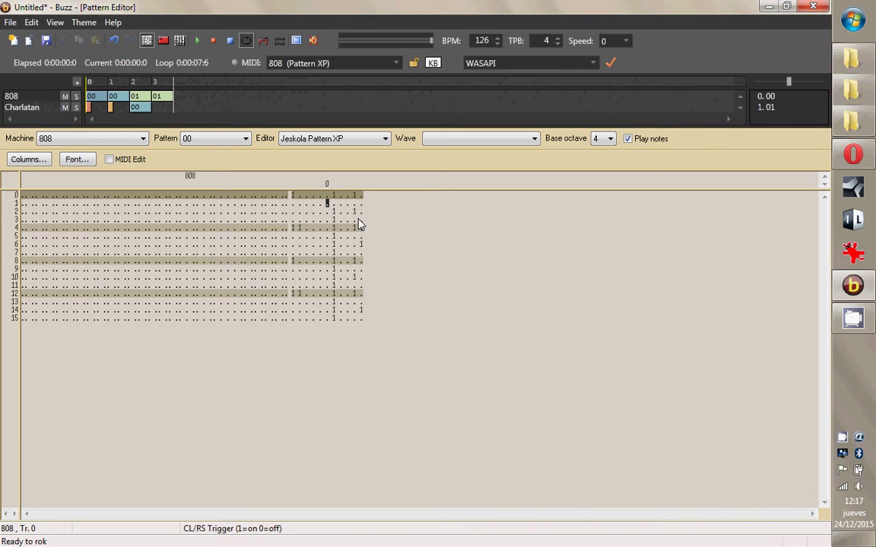
Enter 01 as the OH Decay value on row 3 of 808's pattern 00.
{"action": "key", "text": "Left"}
{"action": "left_click_drag", "start_coordinate": [363, 203], "coordinate": [291, 213]}
{"action": "left_click", "coordinate": [265, 219]}
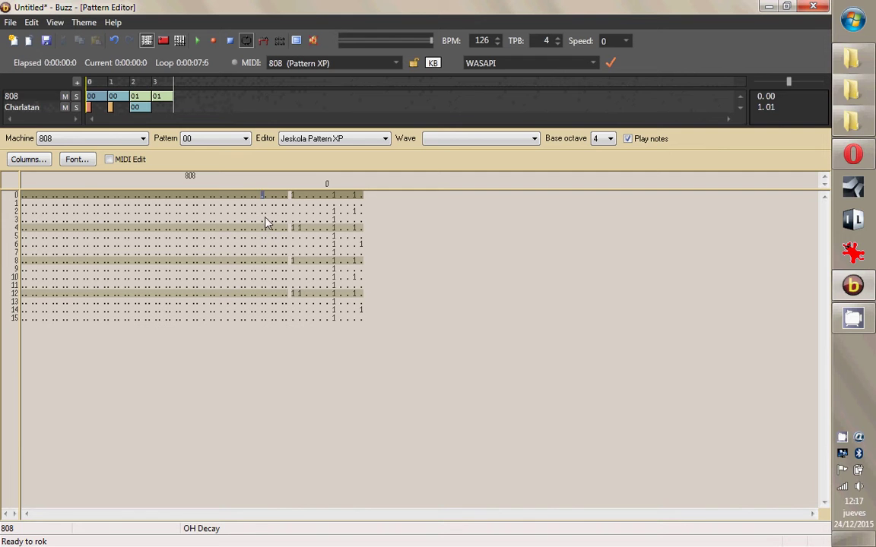
{"action": "key", "text": "Delete"}
{"action": "type", "text": "01"}
Remove row 1 from the trigger track from the CY Trigger column, and insert an empty row back at that position.
{"action": "left_click", "coordinate": [348, 203]}
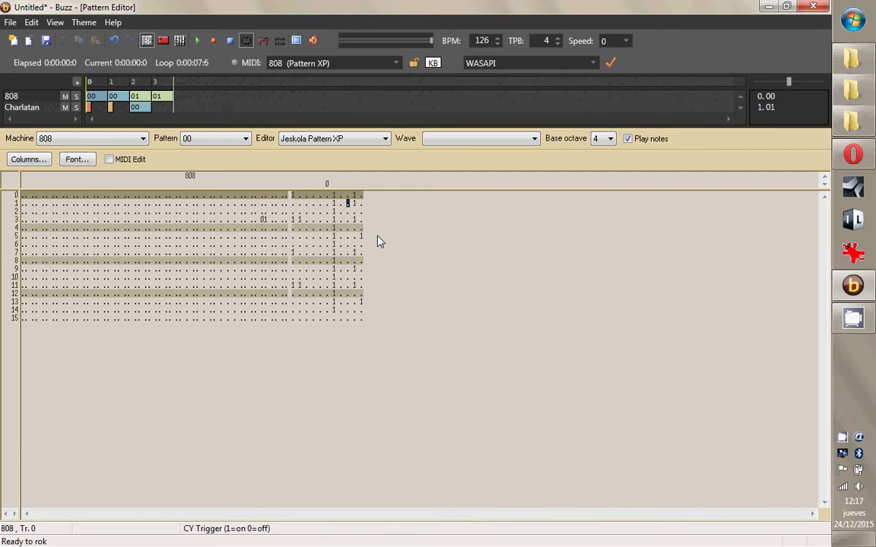
{"action": "key", "text": "Insert"}
{"action": "key", "text": "Left"}
{"action": "key", "text": "Left"}
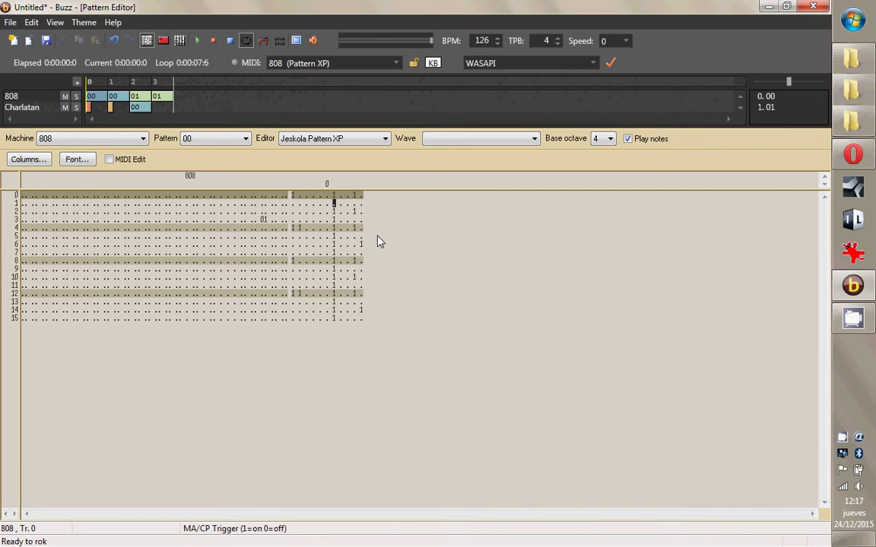
Clear the OH Decay value on row 3.
{"action": "key", "text": "Left"}
{"action": "key", "text": "Left"}
{"action": "key", "text": "Left"}
{"action": "key", "text": "Left"}
{"action": "key", "text": "Left"}
{"action": "key", "text": "Left"}
{"action": "key", "text": "Left"}
{"action": "key", "text": "Left"}
{"action": "key", "text": "Left"}
{"action": "key", "text": "Down"}
{"action": "key", "text": "Down"}
{"action": "key", "text": "Left"}
{"action": "key", "text": "Left"}
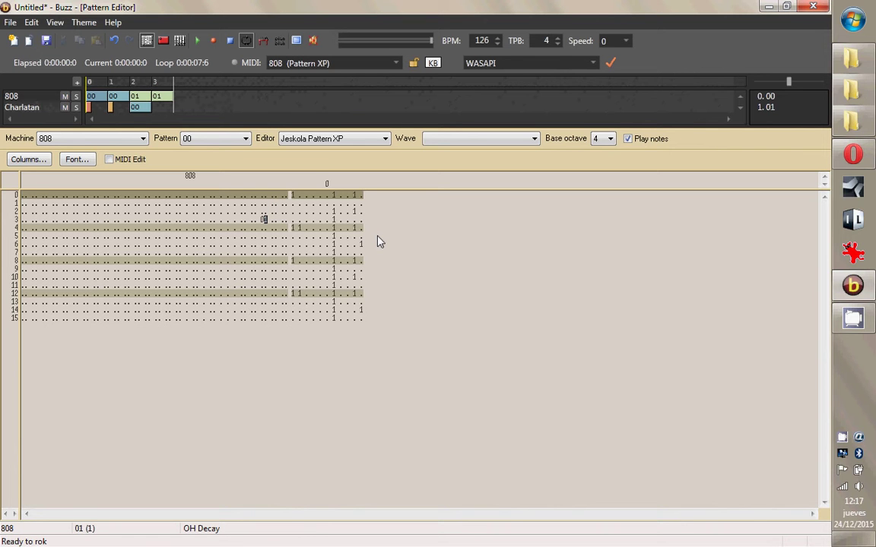
{"action": "key", "text": "period"}
Delete all the MA/CP triggers from rows 0 to 15 of 808's pattern 00.
{"action": "key", "text": "Up"}
{"action": "key", "text": "Up"}
{"action": "left_click", "coordinate": [344, 192]}
{"action": "key", "text": "Up"}
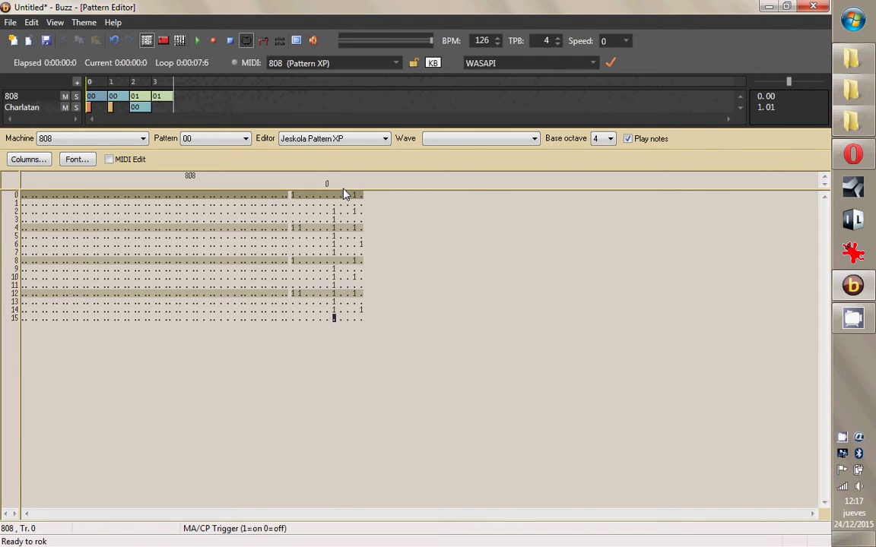
{"action": "key", "text": "Up"}
{"action": "key", "text": "Up"}
{"action": "key", "text": "Up"}
{"action": "key", "text": "Up"}
{"action": "key", "text": "Up"}
{"action": "key", "text": "Up"}
{"action": "key", "text": "Up"}
{"action": "key", "text": "Up"}
{"action": "key", "text": "Up"}
{"action": "key", "text": "Up"}
{"action": "key", "text": "Up"}
{"action": "key", "text": "Up"}
{"action": "key", "text": "Up"}
{"action": "key", "text": "Up"}
{"action": "key", "text": "Up"}
{"action": "key", "text": "Down"}
{"action": "key", "text": "Down"}
{"action": "key", "text": "Down"}
{"action": "key", "text": "Down"}
{"action": "key", "text": "Down"}
{"action": "key", "text": "Up"}
{"action": "left_click_drag", "start_coordinate": [334, 228], "coordinate": [336, 311]}
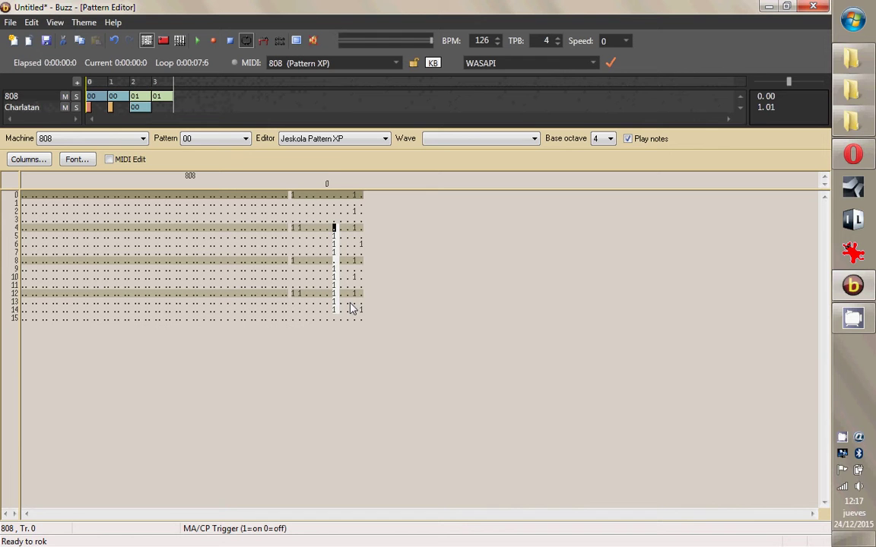
{"action": "key", "text": "Delete"}
{"action": "left_click", "coordinate": [335, 196]}
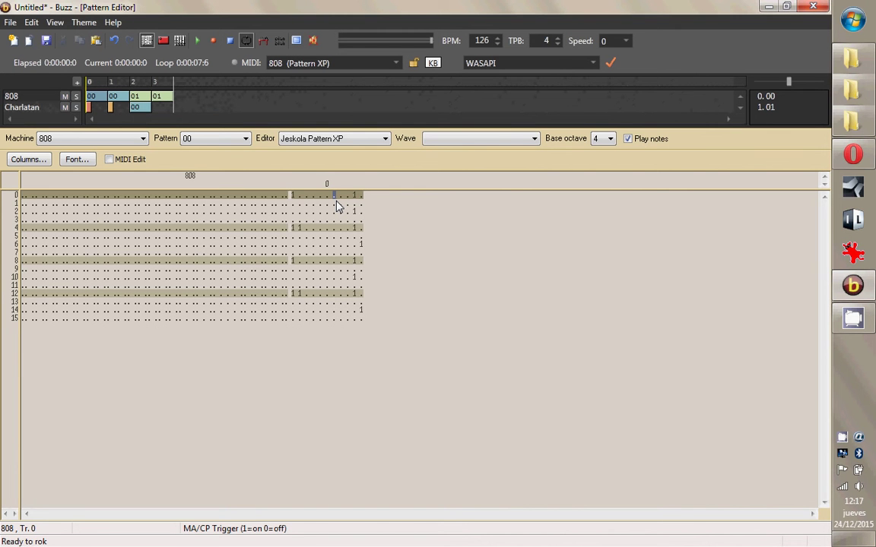
{"action": "key", "text": "ctrl+BackSpace"}
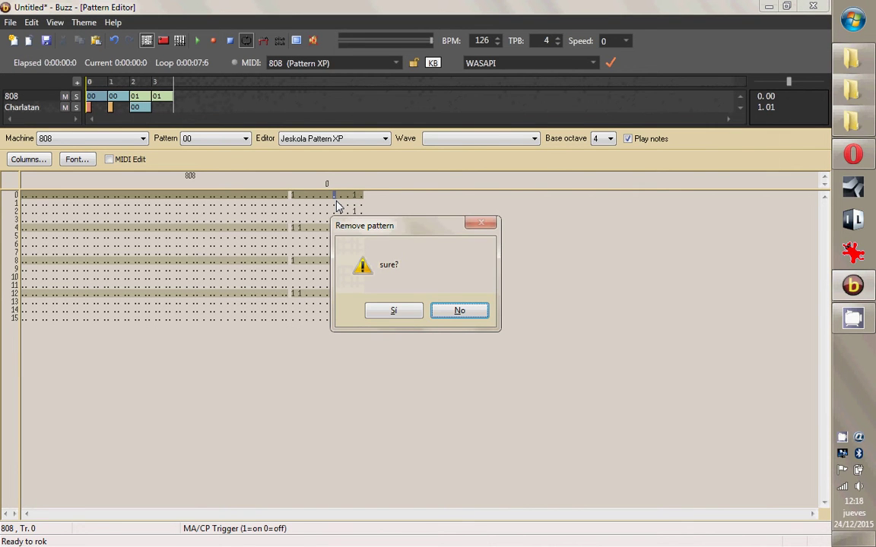
{"action": "left_click", "coordinate": [450, 312]}
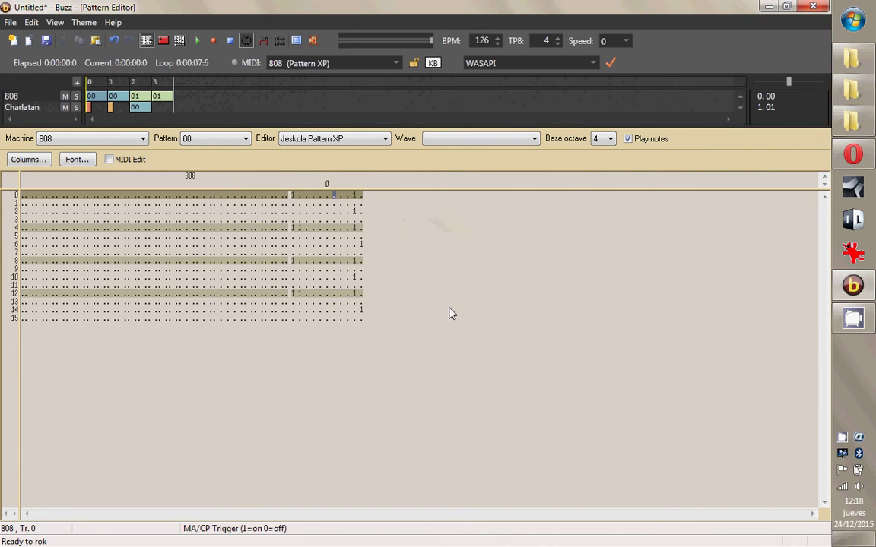
Select and copy the entire trigger track, rows 0 to 15, of 808's pattern 00.
{"action": "left_click", "coordinate": [362, 318]}
{"action": "left_click", "coordinate": [333, 203]}
{"action": "key", "text": "shift+Down"}
{"action": "key", "text": "shift+Down"}
{"action": "key", "text": "shift+Down"}
{"action": "key", "text": "shift+Down"}
{"action": "key", "text": "shift+Down"}
{"action": "key", "text": "shift+Down"}
{"action": "key", "text": "shift+Down"}
{"action": "key", "text": "shift+Down"}
{"action": "key", "text": "shift+Down"}
{"action": "key", "text": "shift+Down"}
{"action": "key", "text": "shift+Down"}
{"action": "key", "text": "shift+Down"}
{"action": "key", "text": "shift+Down"}
{"action": "key", "text": "shift+Down"}
{"action": "key", "text": "shift+Down"}
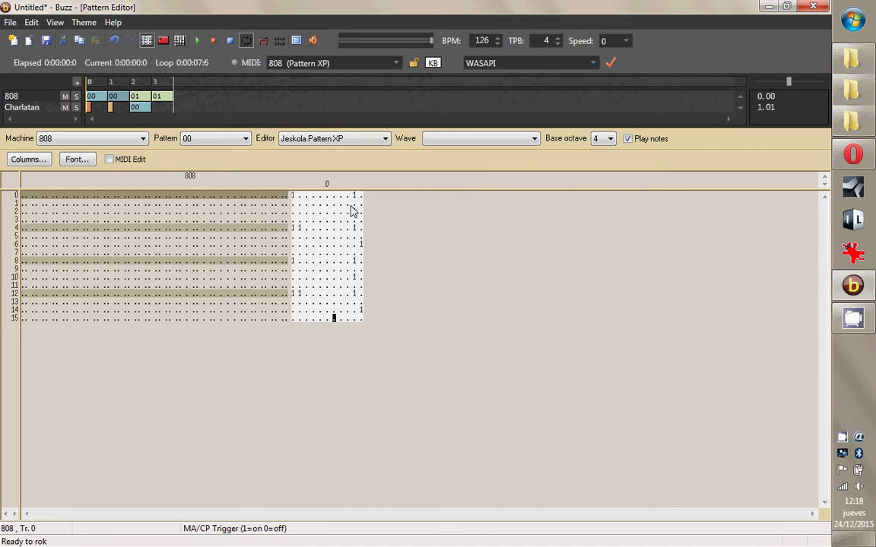
{"action": "key", "text": "ctrl+c"}
Switch the pattern editor to 808's pattern 01.
{"action": "key", "text": "KP_Add"}
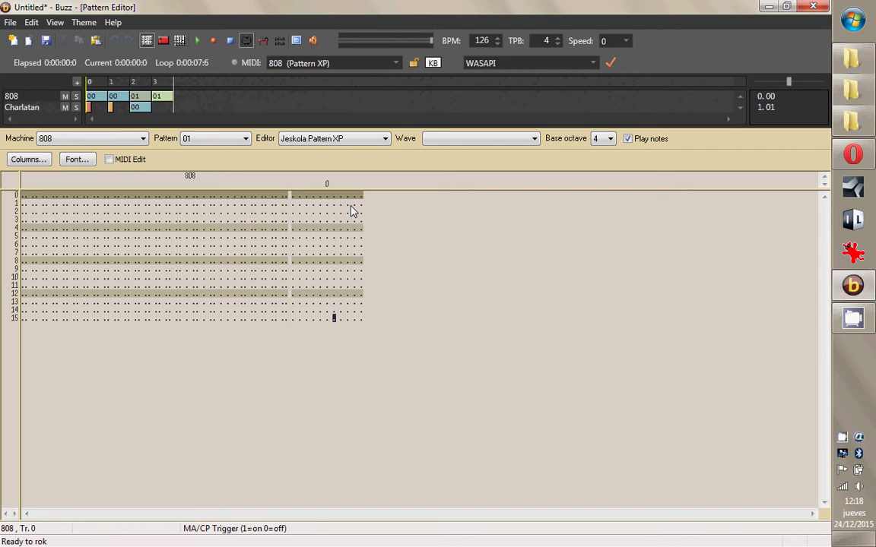
{"action": "left_click", "coordinate": [362, 219]}
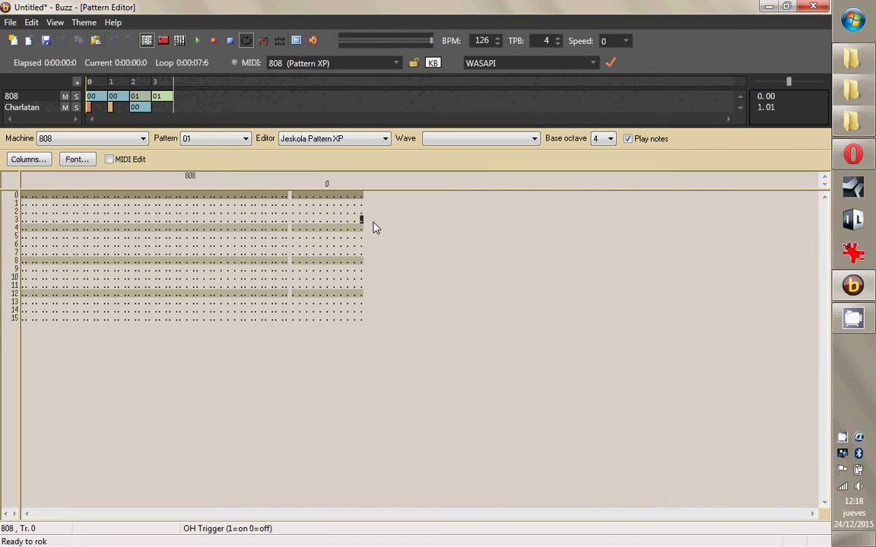
{"action": "left_click", "coordinate": [334, 252]}
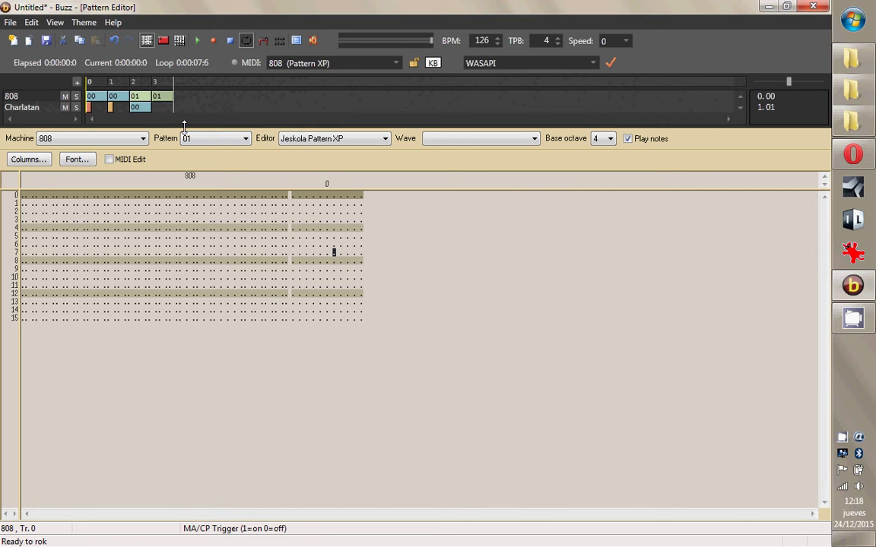
Switch back and forth between 808's patterns 00 and 01, ending on pattern 01.
{"action": "left_click", "coordinate": [239, 139]}
{"action": "left_click", "coordinate": [220, 151]}
{"action": "left_click", "coordinate": [238, 139]}
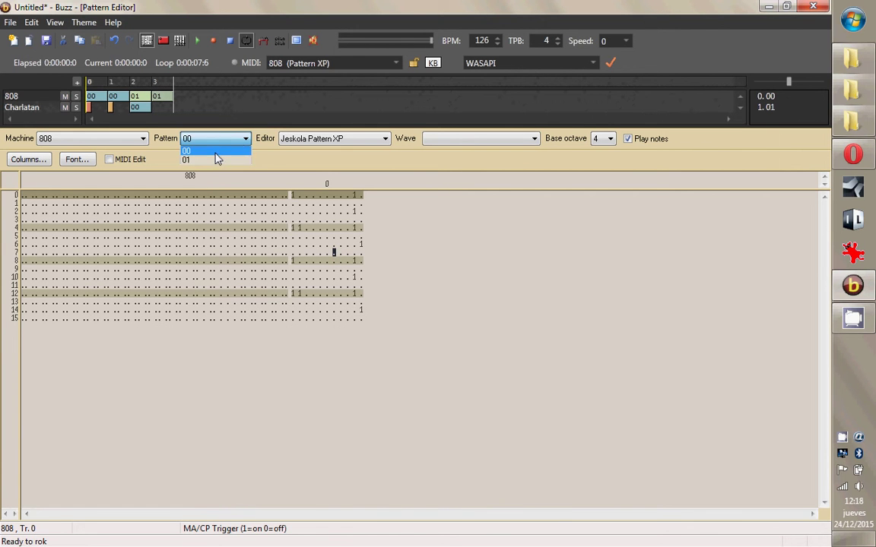
{"action": "left_click", "coordinate": [217, 159]}
{"action": "left_click", "coordinate": [319, 219]}
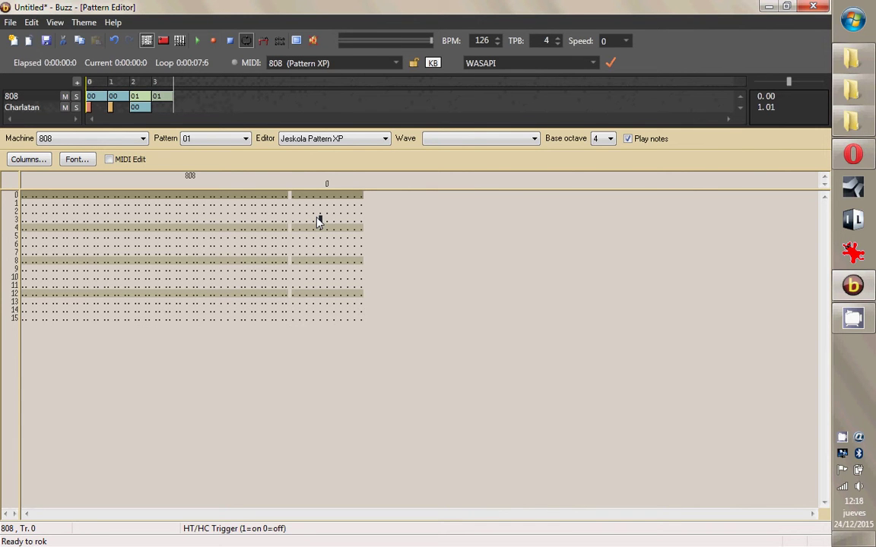
{"action": "key", "text": "KP_Subtract"}
{"action": "key", "text": "KP_Add"}
{"action": "key", "text": "KP_Subtract"}
{"action": "key", "text": "KP_Add"}
Paste the copied triggers into 808's pattern 01 starting at row 0.
{"action": "key", "text": "Up"}
{"action": "key", "text": "Up"}
{"action": "key", "text": "Left"}
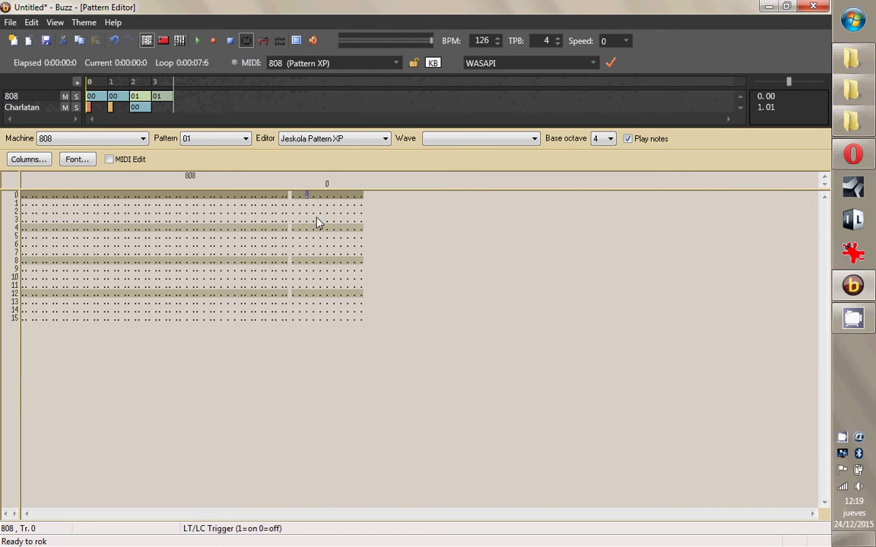
{"action": "key", "text": "ctrl+v"}
{"action": "key", "text": "Left"}
{"action": "key", "text": "Left"}
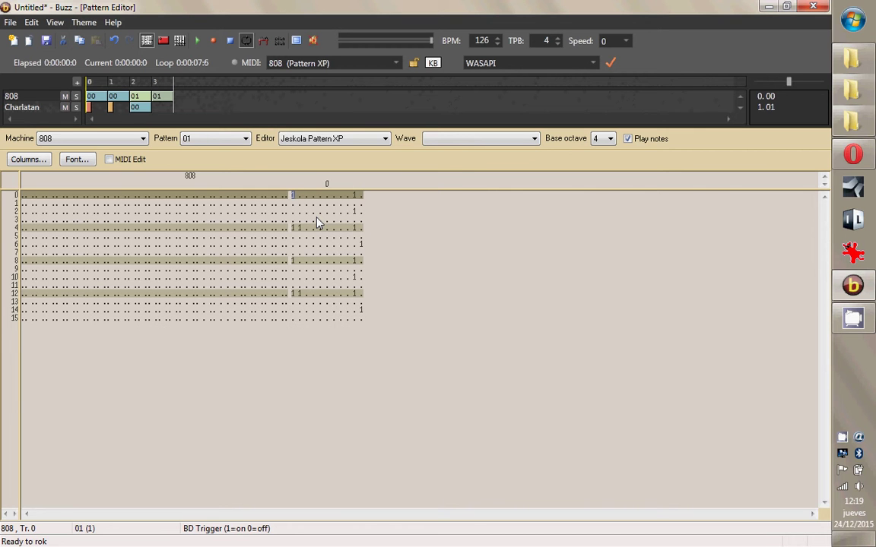
Check which pattern editors are available for 808 without changing the choice, and start playing the song.
{"action": "left_click", "coordinate": [375, 140]}
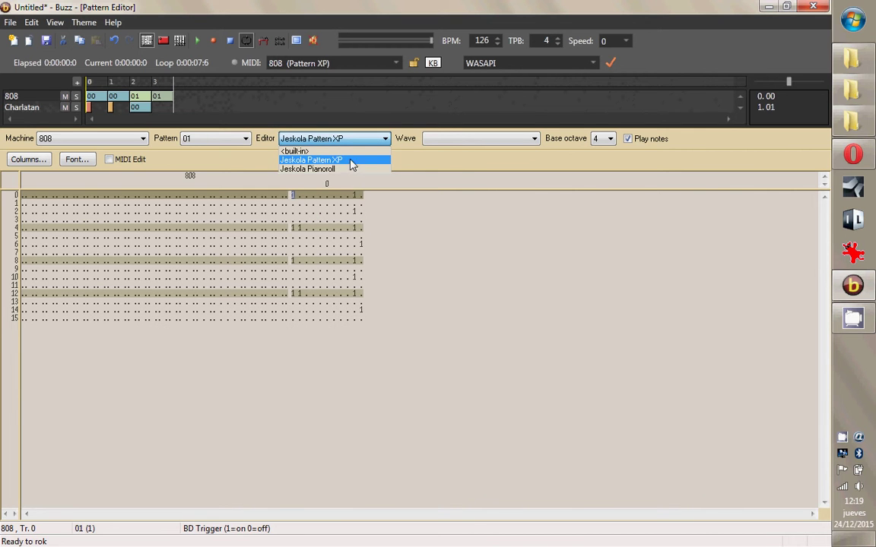
{"action": "left_click", "coordinate": [391, 195]}
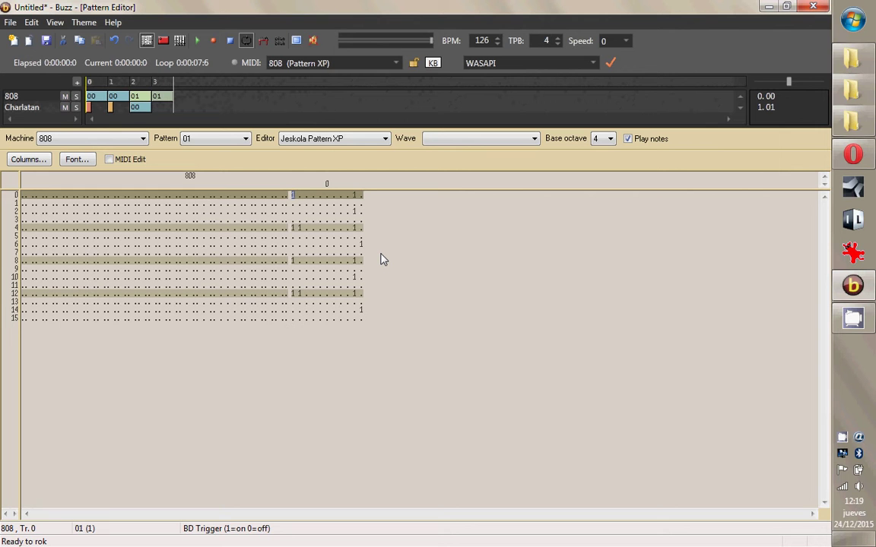
{"action": "key", "text": "F5"}
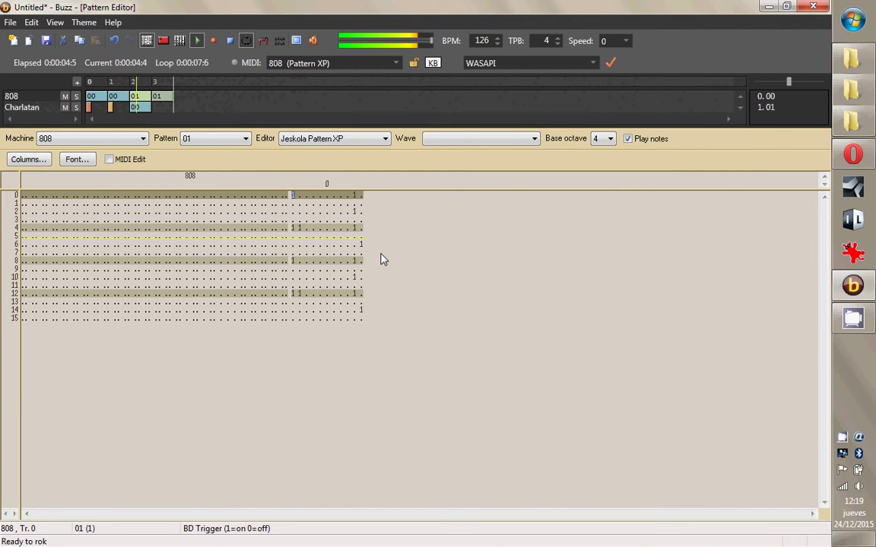
Enter SD triggers of 1 on rows 14 and 15 of 808's pattern 01.
{"action": "key", "text": "Right"}
{"action": "key", "text": "Right"}
{"action": "key", "text": "Down"}
{"action": "key", "text": "Down"}
{"action": "key", "text": "Down"}
{"action": "key", "text": "Down"}
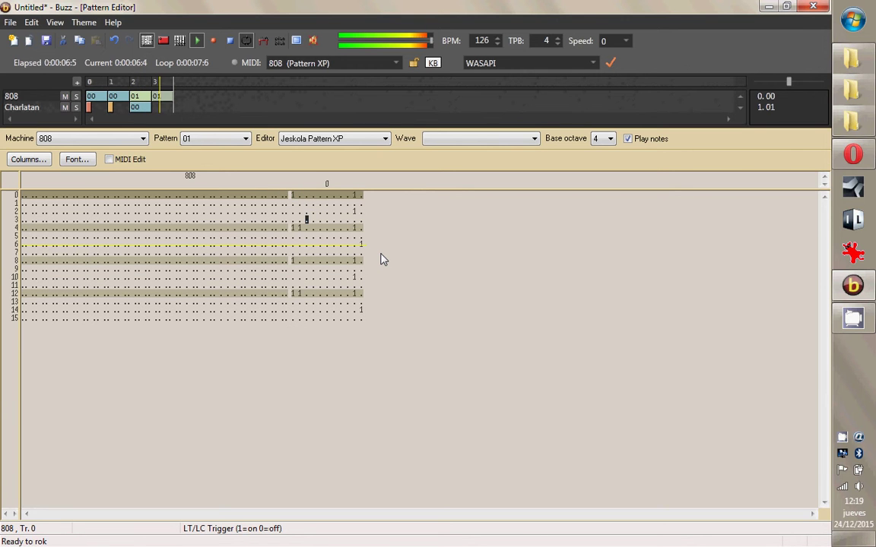
{"action": "key", "text": "Down"}
{"action": "key", "text": "Down"}
{"action": "key", "text": "Down"}
{"action": "key", "text": "Down"}
{"action": "key", "text": "Down"}
{"action": "key", "text": "Down"}
{"action": "key", "text": "Down"}
{"action": "key", "text": "Down"}
{"action": "key", "text": "Down"}
{"action": "key", "text": "Down"}
{"action": "key", "text": "Left"}
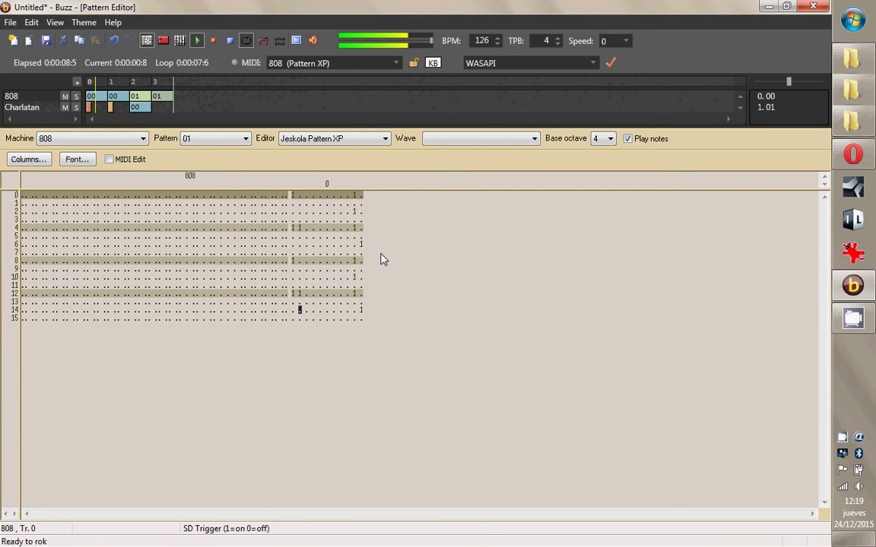
{"action": "key", "text": "1"}
Place pattern 00 at rows 0, 16 and 48 of Charlatan's sequence track.
{"action": "key", "text": "Up"}
{"action": "key", "text": "Up"}
{"action": "key", "text": "Up"}
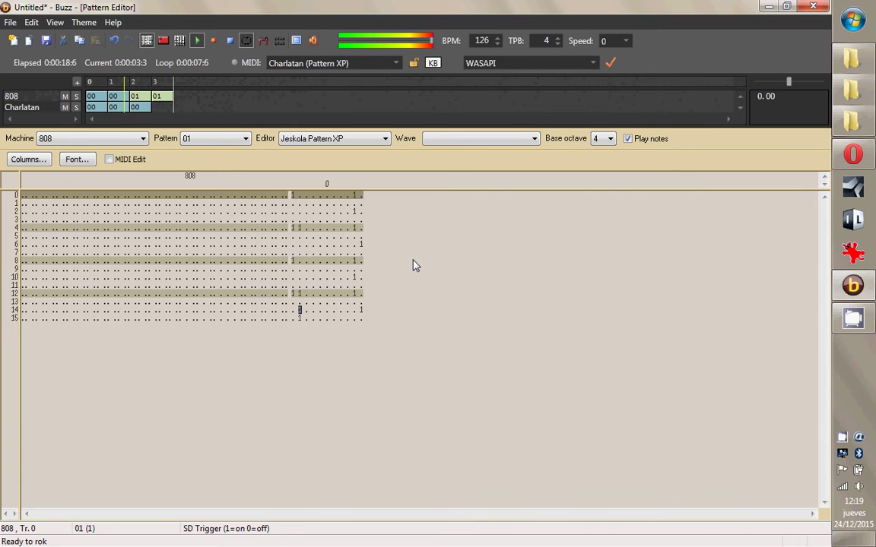
{"action": "key", "text": "0"}
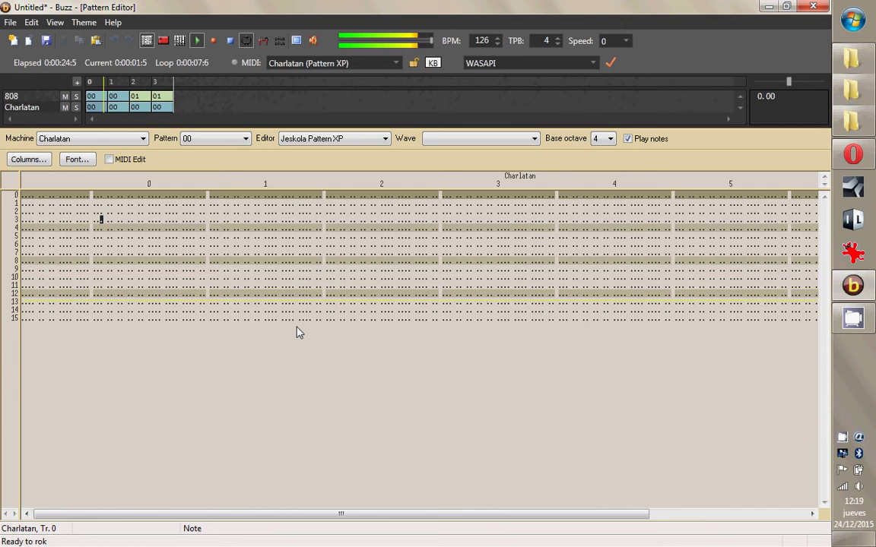
Return to the sequence editor, move between the 808 and Charlatan tracks, and reopen Charlatan's pattern 00.
{"action": "key", "text": "F4"}
{"action": "key", "text": "Left"}
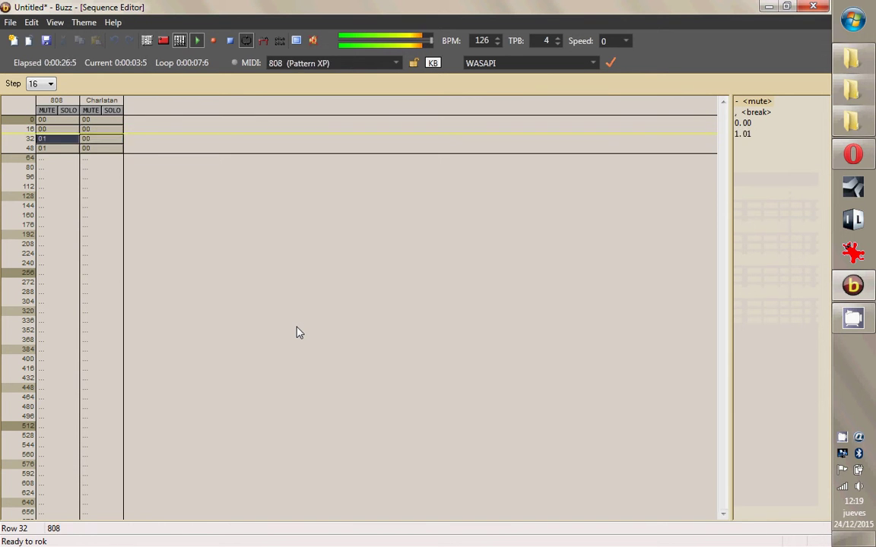
{"action": "key", "text": "Right"}
{"action": "key", "text": "F2"}
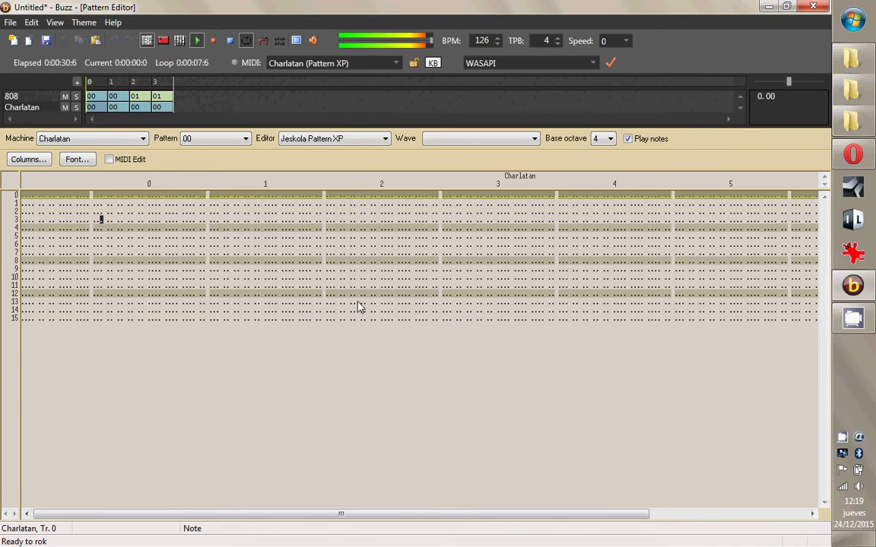
Examine the column types of Charlatan's track 0, including note, velocity, delay, cut, track command and track parameter.
{"action": "left_click_drag", "start_coordinate": [121, 221], "coordinate": [191, 222]}
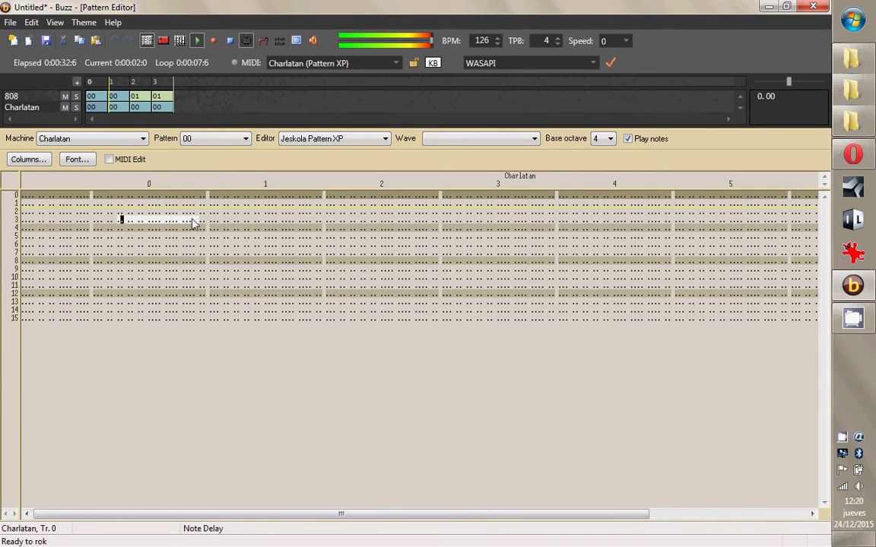
{"action": "left_click", "coordinate": [166, 221]}
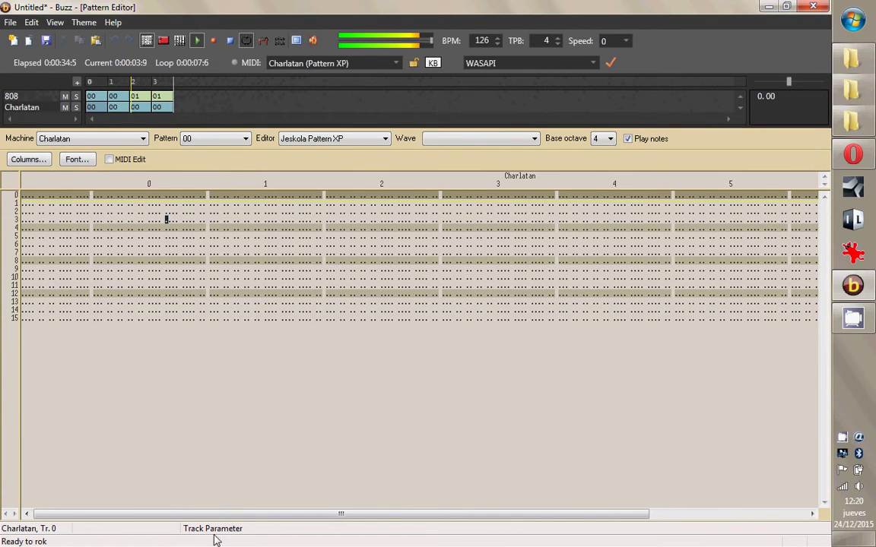
{"action": "left_click", "coordinate": [152, 219]}
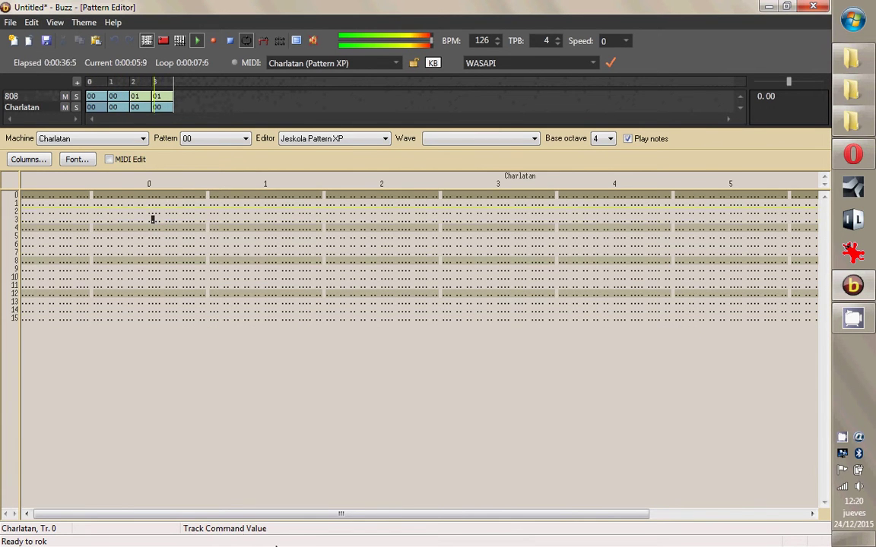
{"action": "left_click", "coordinate": [140, 230]}
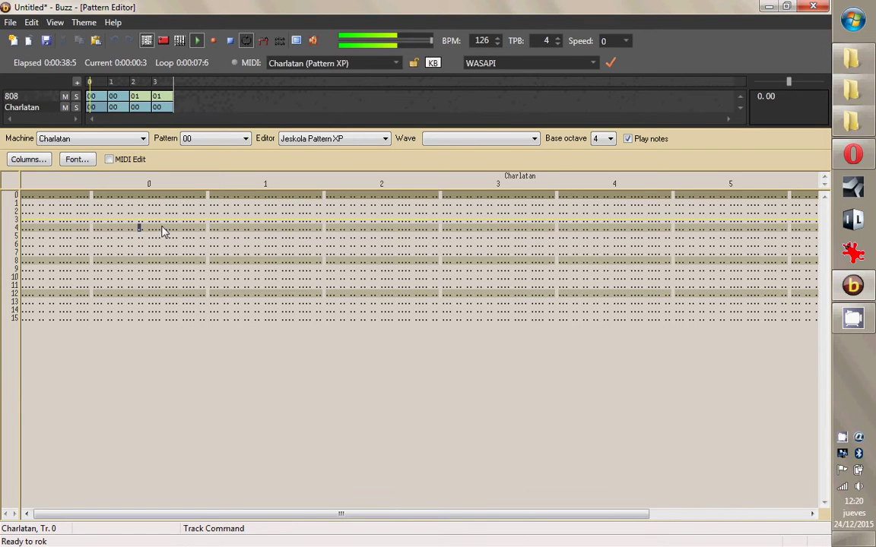
{"action": "left_click", "coordinate": [194, 227]}
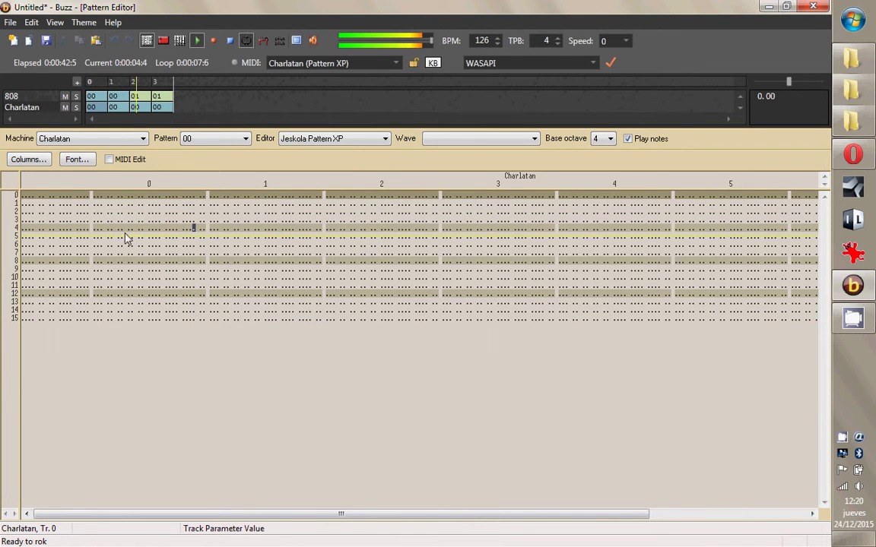
{"action": "left_click", "coordinate": [94, 228]}
{"action": "left_click", "coordinate": [108, 227]}
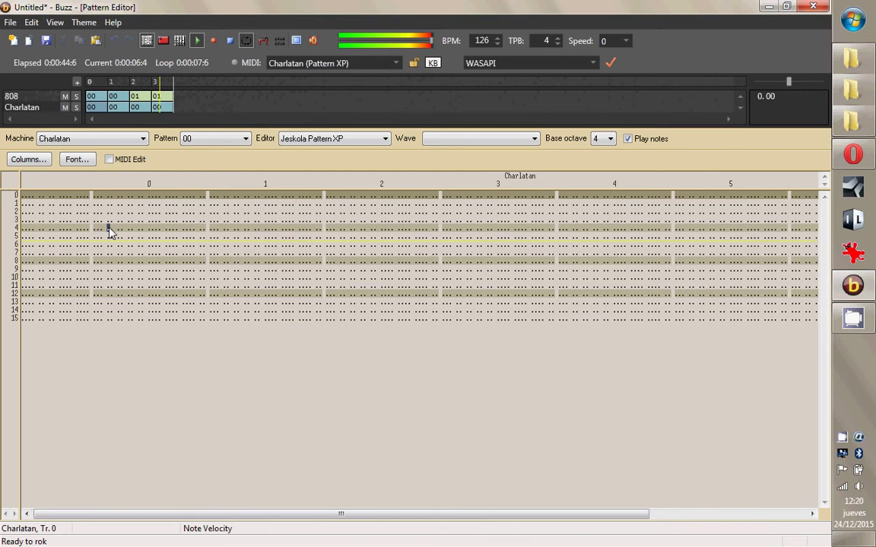
{"action": "left_click", "coordinate": [121, 228]}
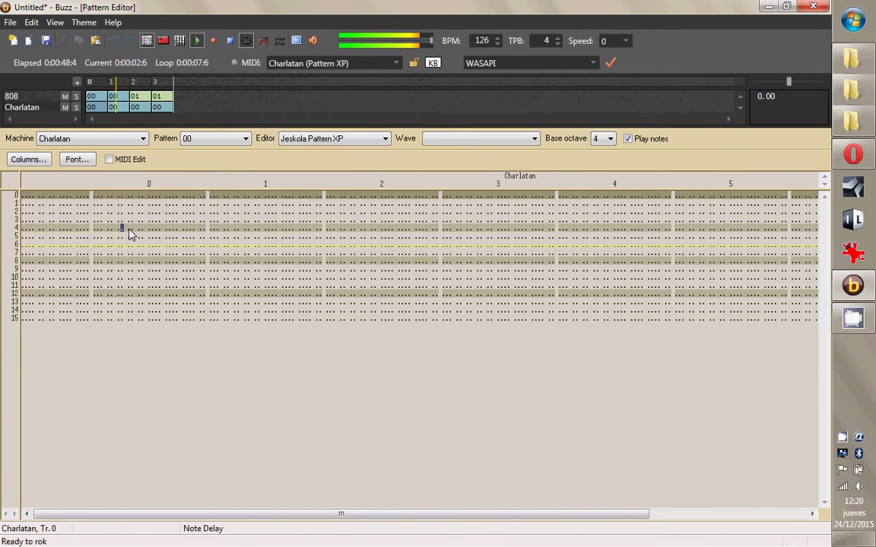
{"action": "left_click", "coordinate": [128, 228]}
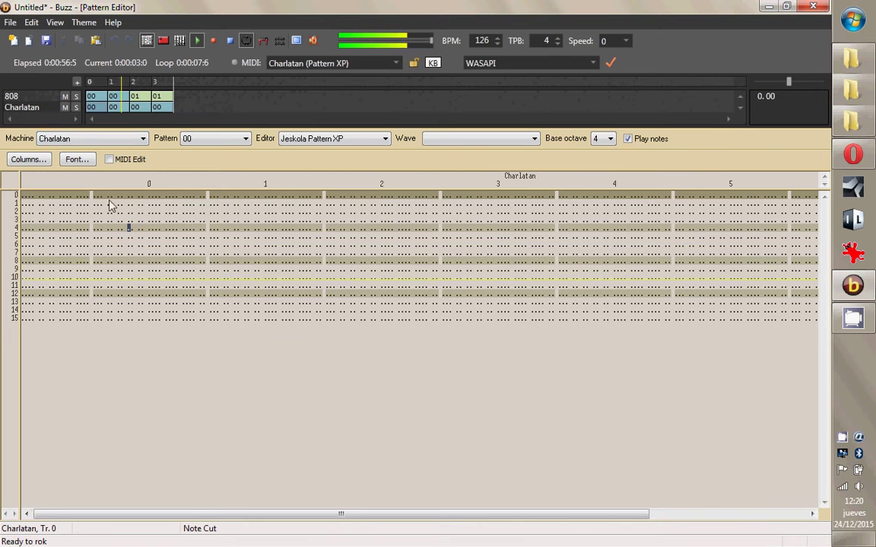
View the machine view and sequence editor, and return to Charlatan's pattern 00.
{"action": "left_click", "coordinate": [121, 228]}
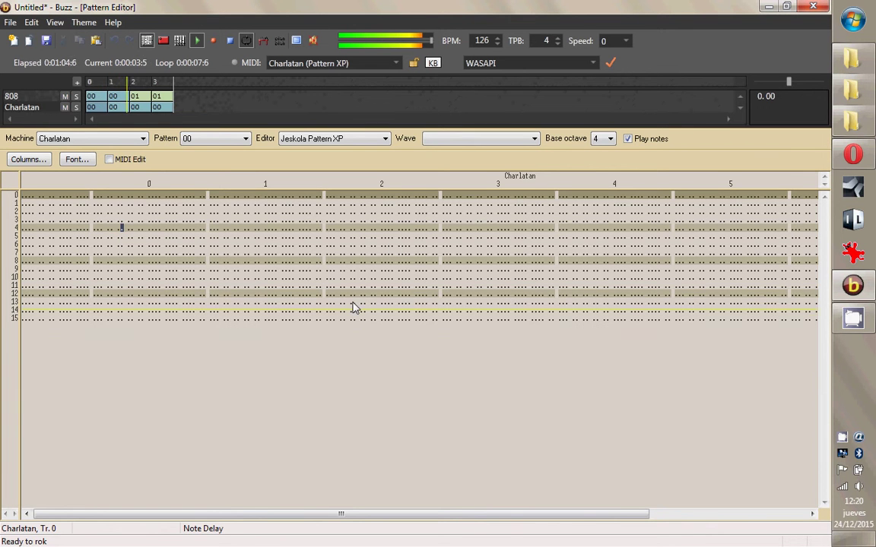
{"action": "key", "text": "F3"}
{"action": "key", "text": "F4"}
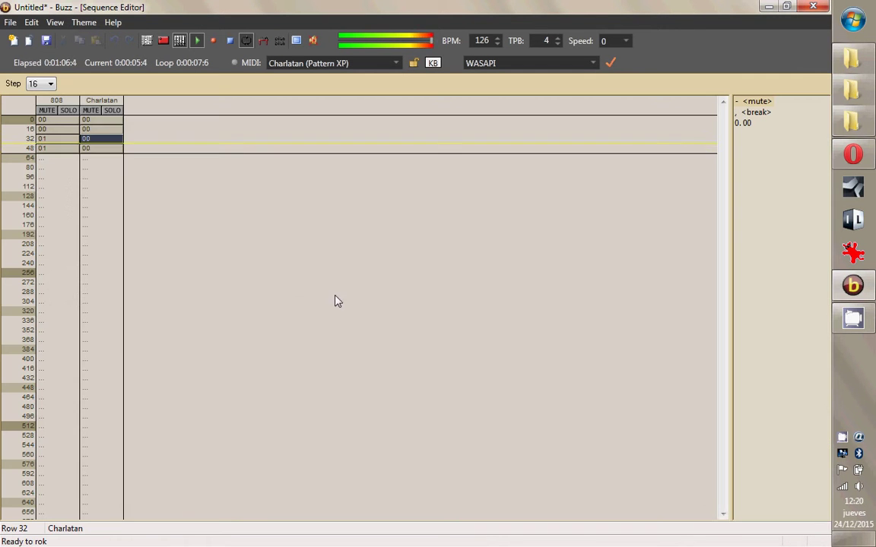
{"action": "key", "text": "F2"}
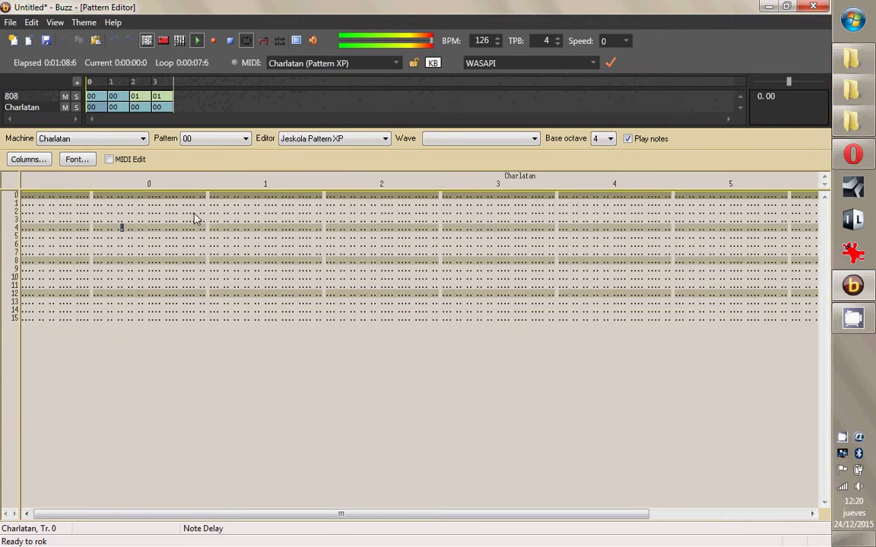
Limit pattern 00's Charlatan columns to Wet Out, Panning, Note, Note Velocity, Note Delay and Note Cut.
{"action": "left_click", "coordinate": [45, 161]}
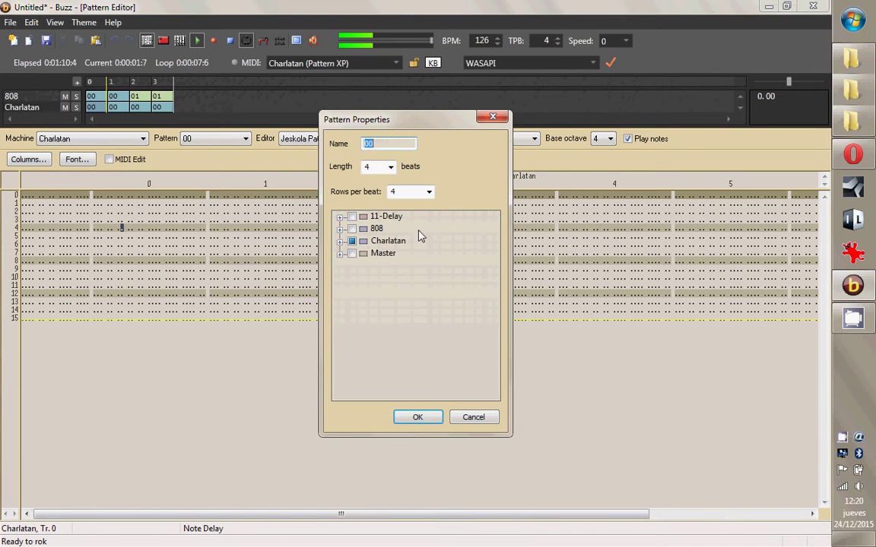
{"action": "left_click", "coordinate": [340, 241]}
{"action": "left_click", "coordinate": [352, 266]}
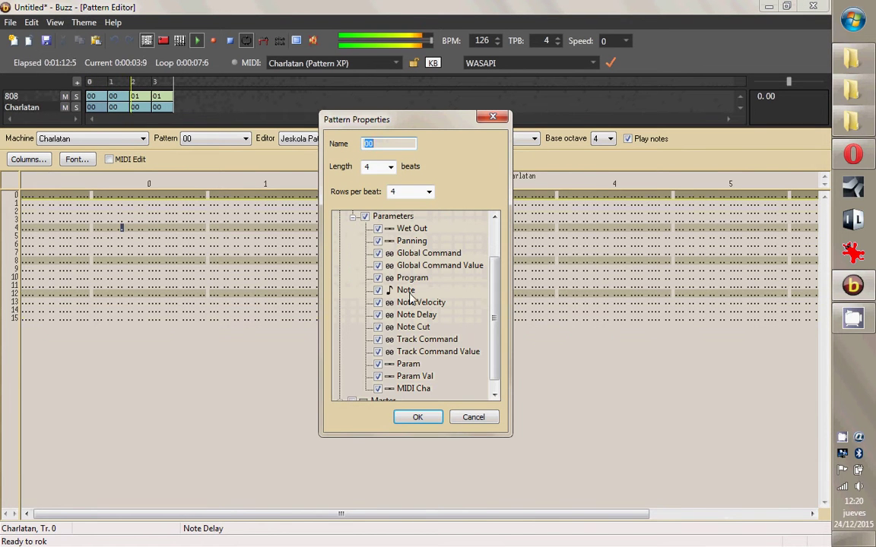
{"action": "left_click", "coordinate": [365, 216]}
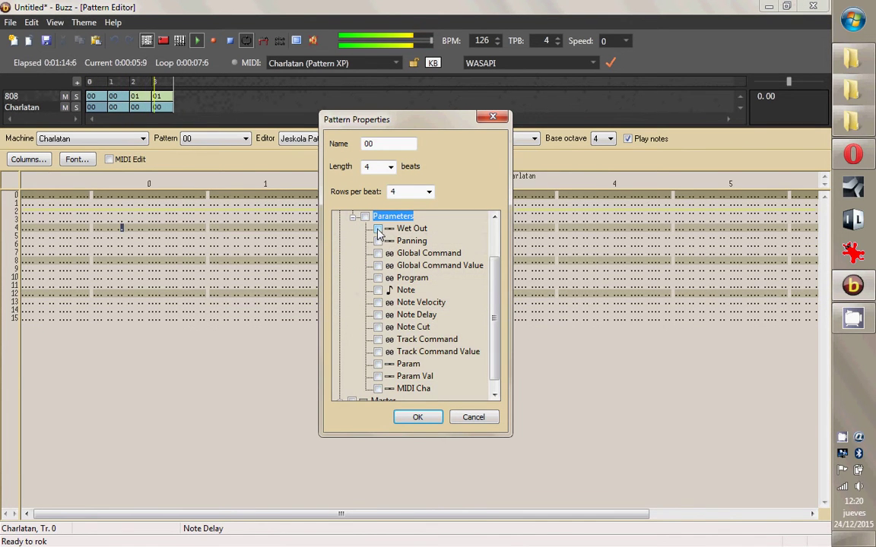
{"action": "left_click", "coordinate": [377, 229]}
{"action": "left_click", "coordinate": [378, 241]}
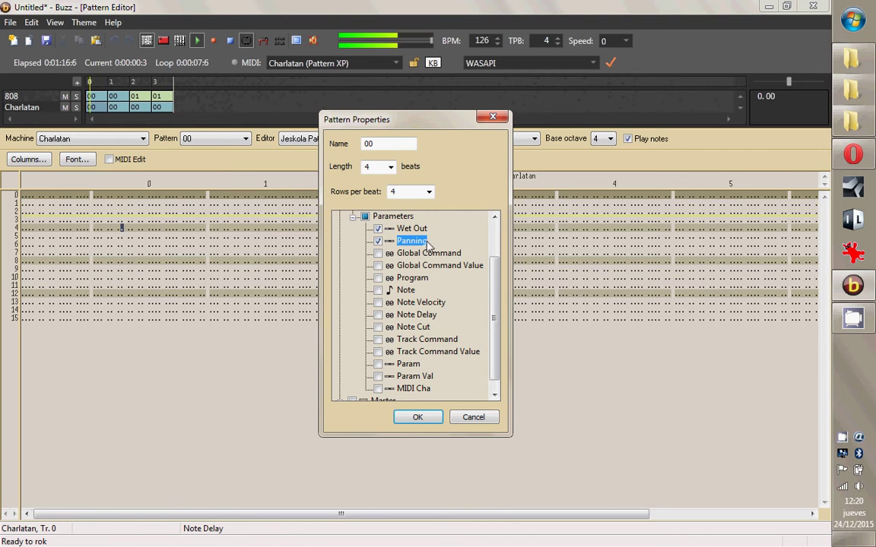
{"action": "left_click", "coordinate": [377, 290]}
{"action": "left_click", "coordinate": [378, 302]}
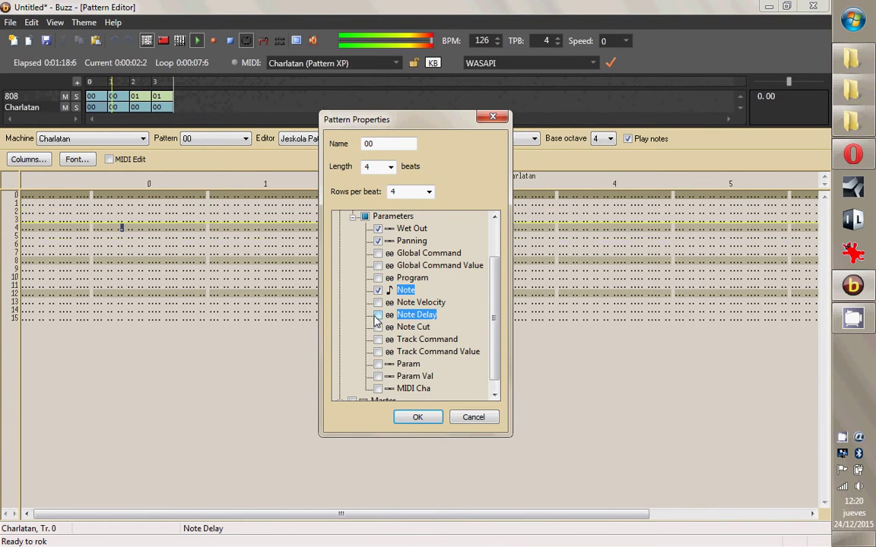
{"action": "left_click", "coordinate": [377, 314]}
{"action": "left_click", "coordinate": [378, 327]}
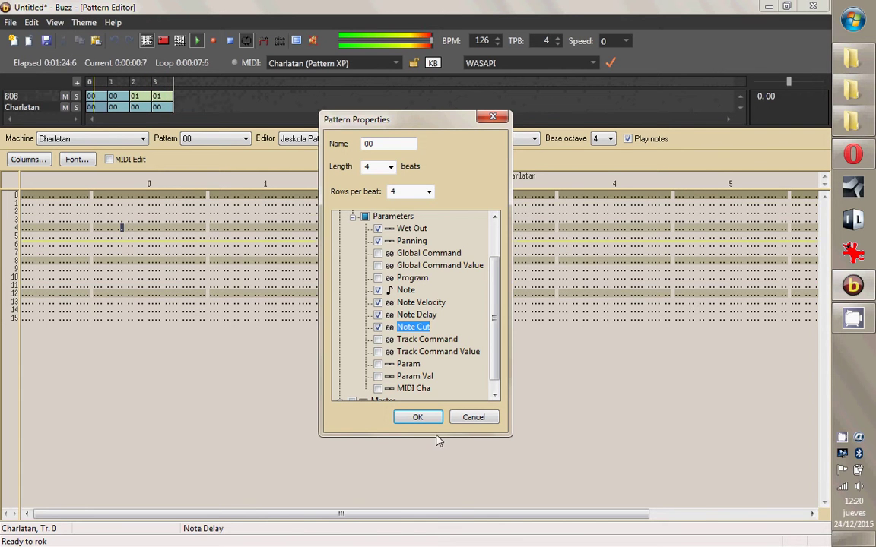
{"action": "left_click", "coordinate": [420, 419]}
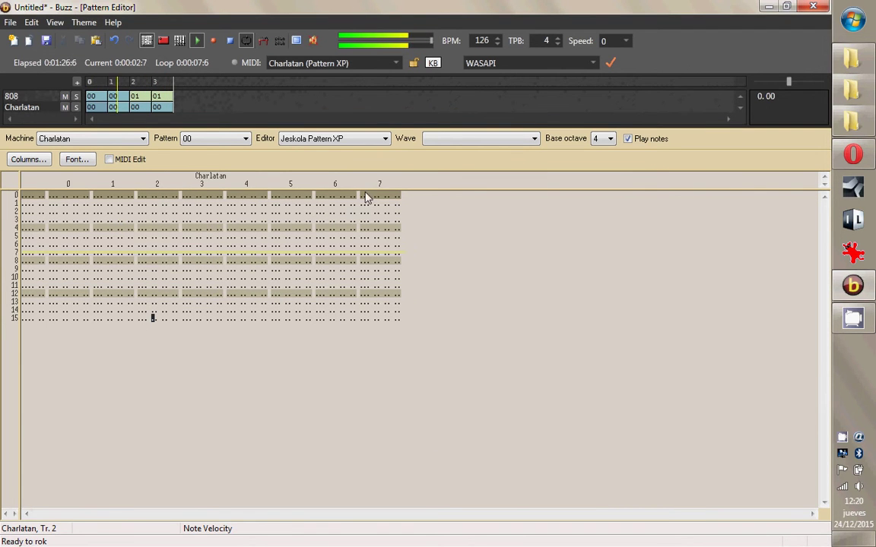
Open Charlatan's interface from the pattern editor and move its window clear of the first pattern tracks.
{"action": "key", "text": "ctrl+Home"}
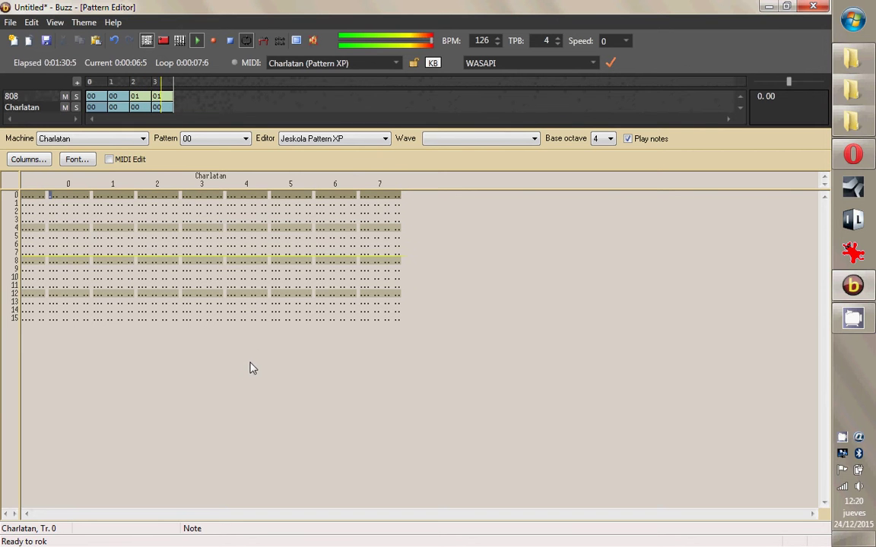
{"action": "left_click", "coordinate": [252, 317]}
{"action": "double_click", "coordinate": [33, 108]}
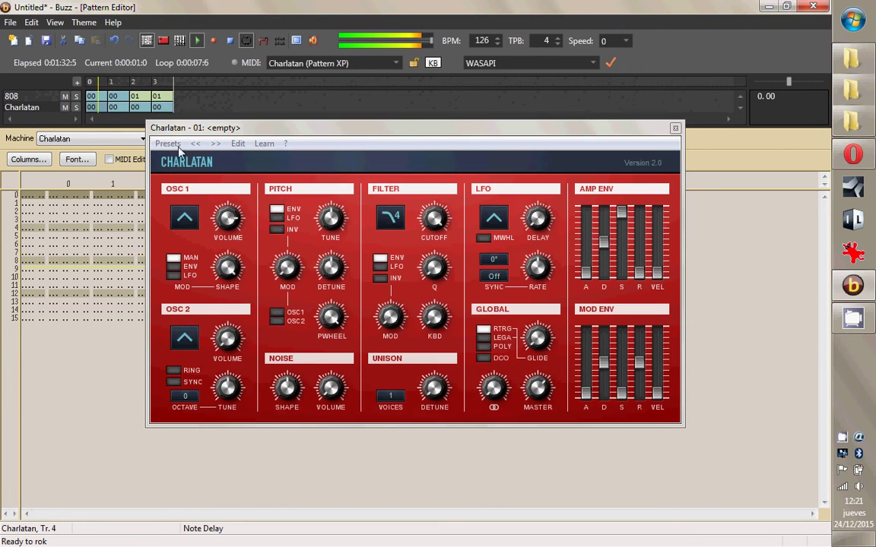
{"action": "left_click_drag", "start_coordinate": [370, 142], "coordinate": [446, 149]}
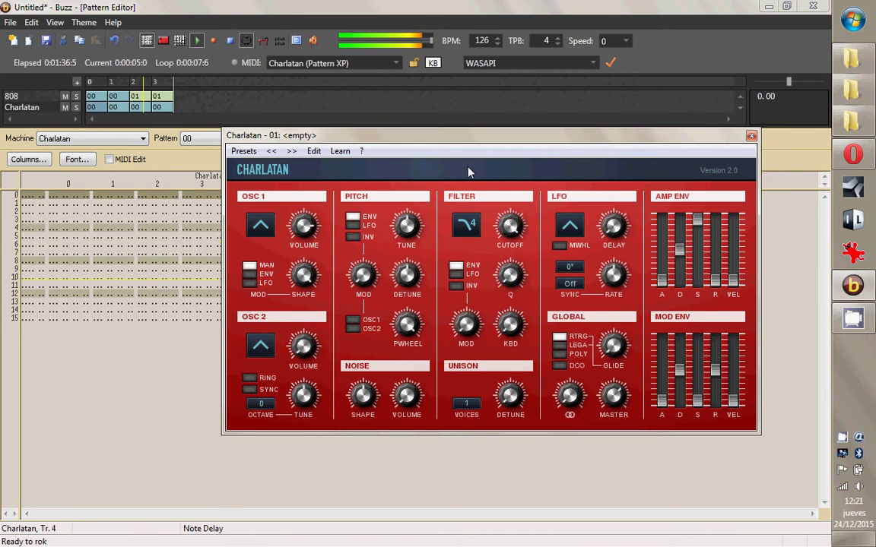
{"action": "left_click_drag", "start_coordinate": [463, 140], "coordinate": [434, 167]}
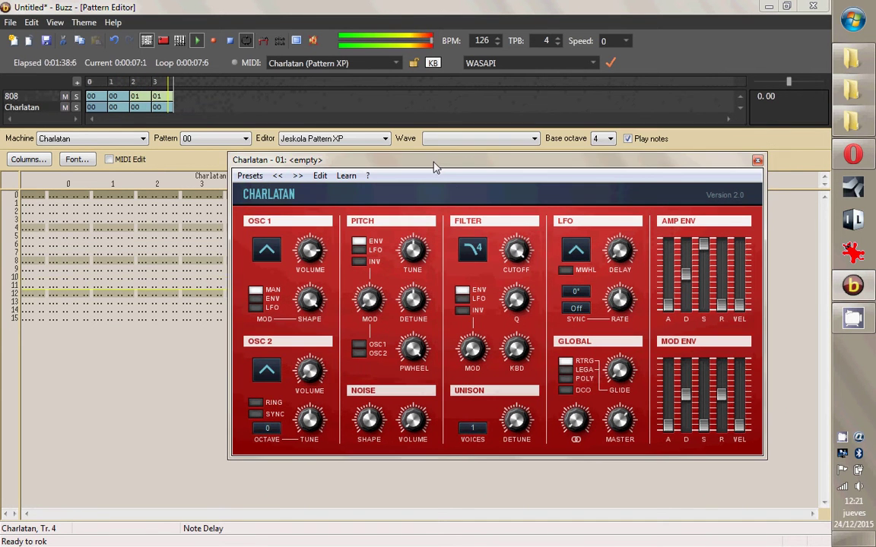
Stop playback and audition the note C-4 three times on Charlatan.
{"action": "left_click", "coordinate": [334, 80]}
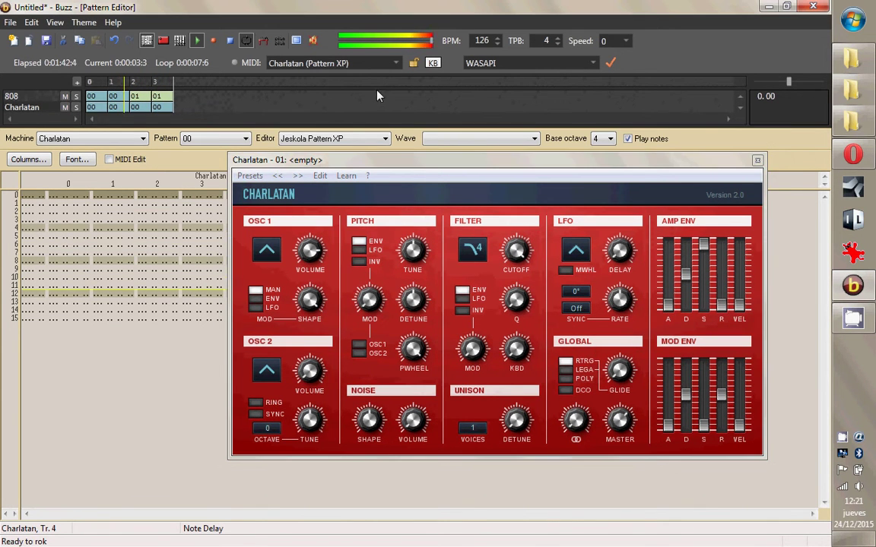
{"action": "left_click", "coordinate": [231, 41]}
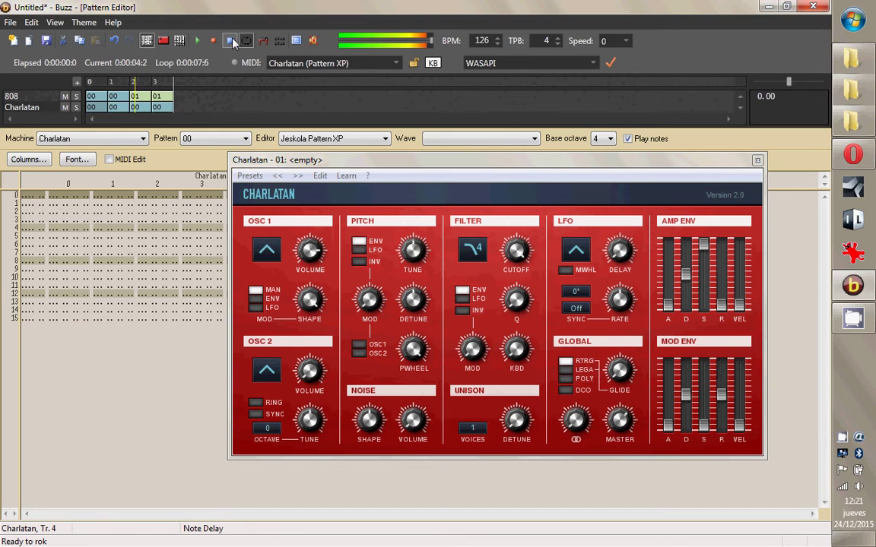
{"action": "left_click", "coordinate": [431, 161]}
{"action": "key", "text": "z"}
{"action": "key", "text": "z"}
{"action": "key", "text": "z"}
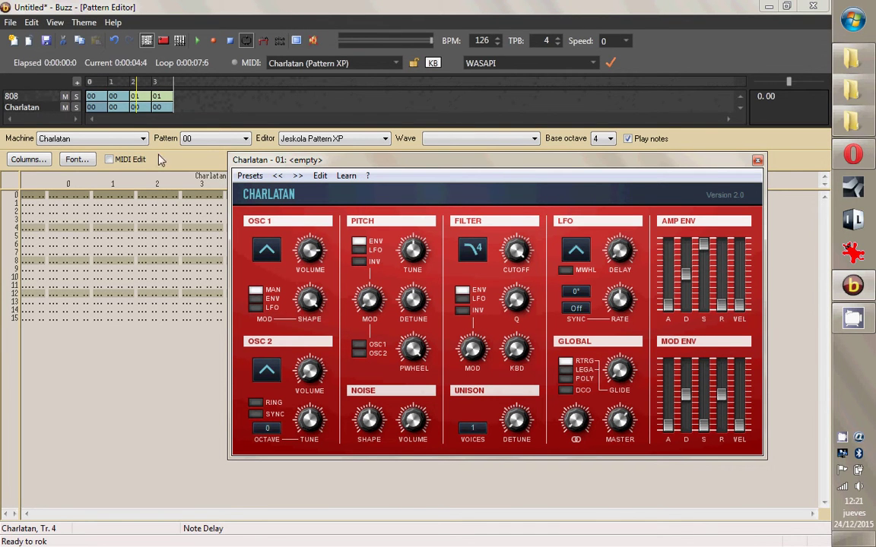
Start playback with recording enabled and record live C-4, E-4 and G-4 notes on Charlatan into pattern 00.
{"action": "left_click", "coordinate": [162, 41]}
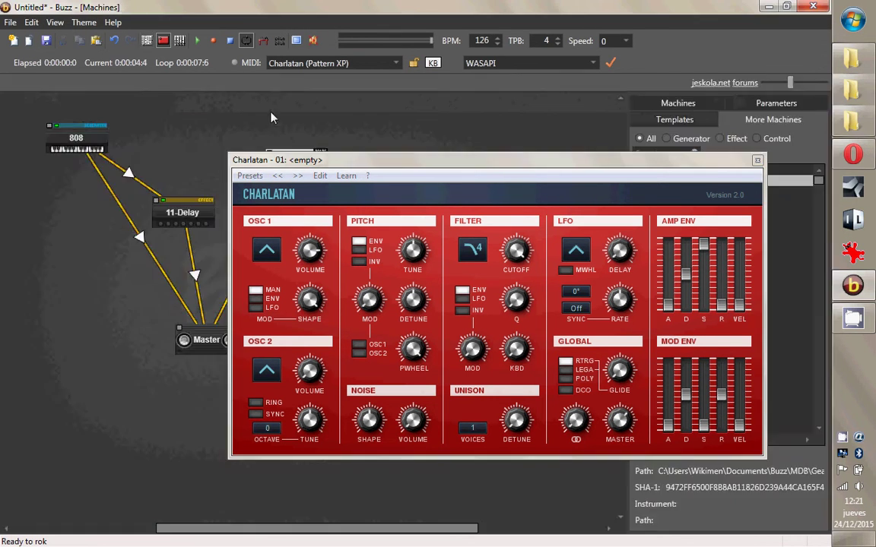
{"action": "left_click", "coordinate": [147, 41]}
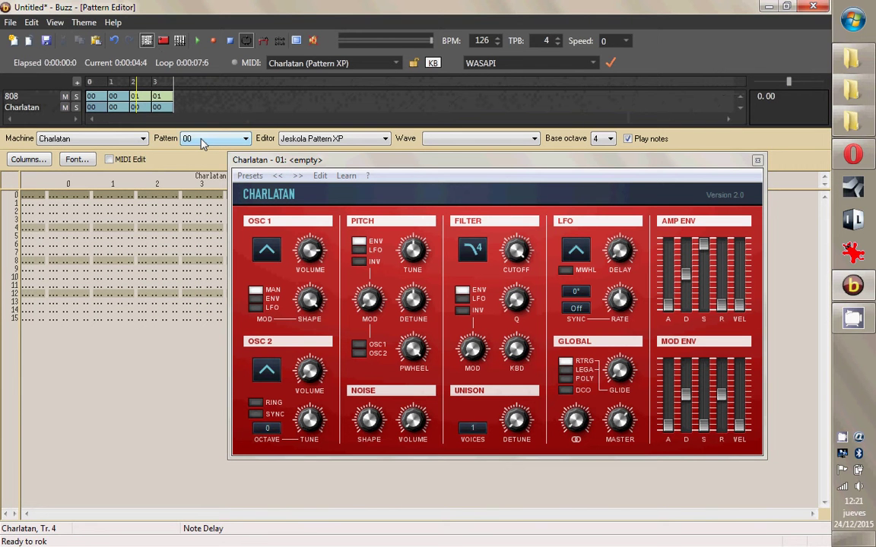
{"action": "key", "text": "F5"}
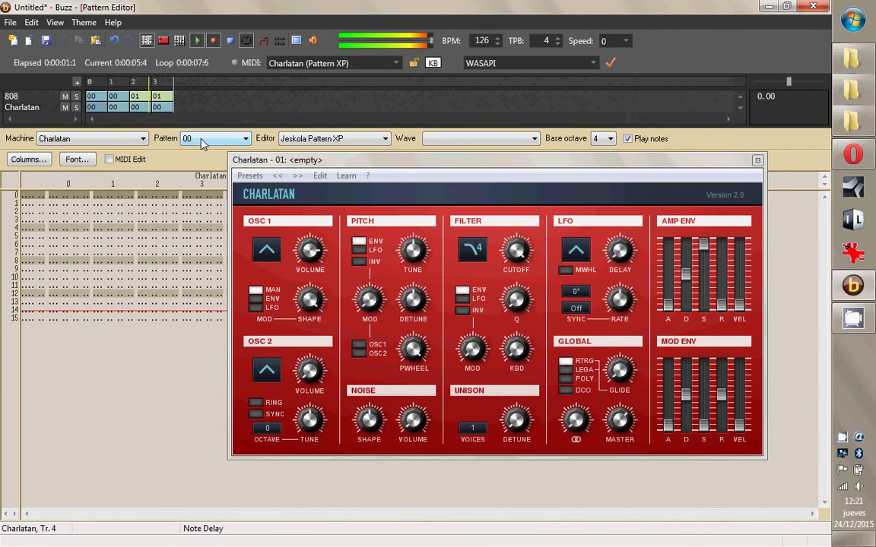
{"action": "left_click", "coordinate": [526, 166]}
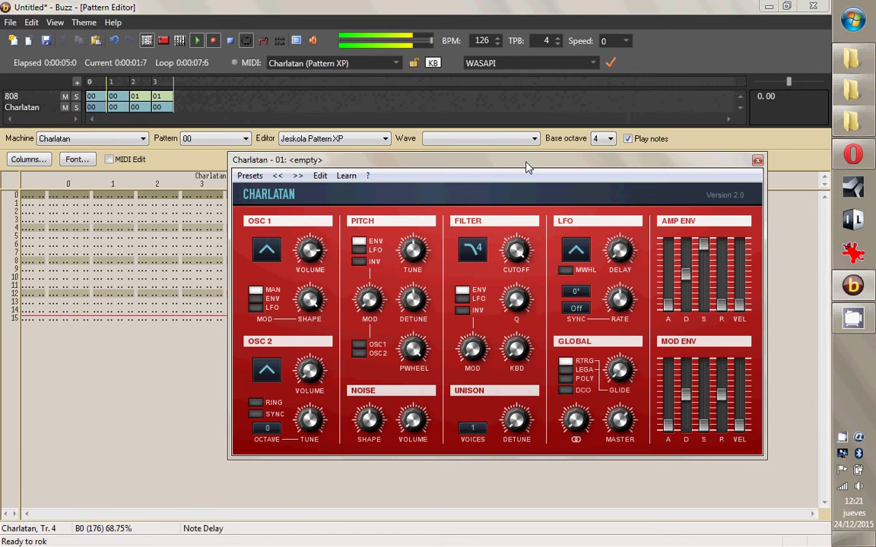
{"action": "key", "text": "z"}
{"action": "key", "text": "c"}
{"action": "key", "text": "b"}
{"action": "key", "text": "c"}
{"action": "key", "text": "b"}
{"action": "key", "text": "z"}
{"action": "key", "text": "c"}
{"action": "key", "text": "b"}
{"action": "key", "text": "b"}
{"action": "key", "text": "z"}
{"action": "key", "text": "z"}
{"action": "key", "text": "b"}
{"action": "key", "text": "c"}
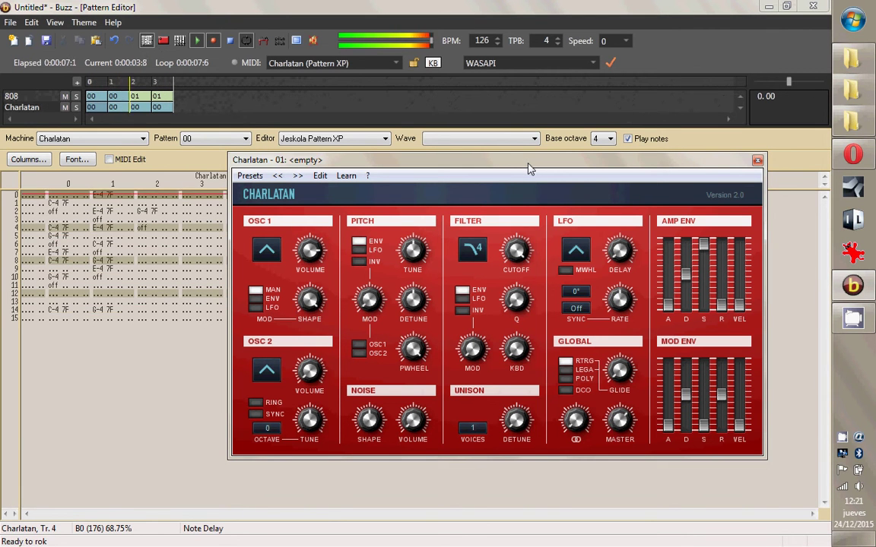
Examine the recorded note, velocity and delay columns in Charlatan's tracks 0 and 1.
{"action": "left_click", "coordinate": [57, 209]}
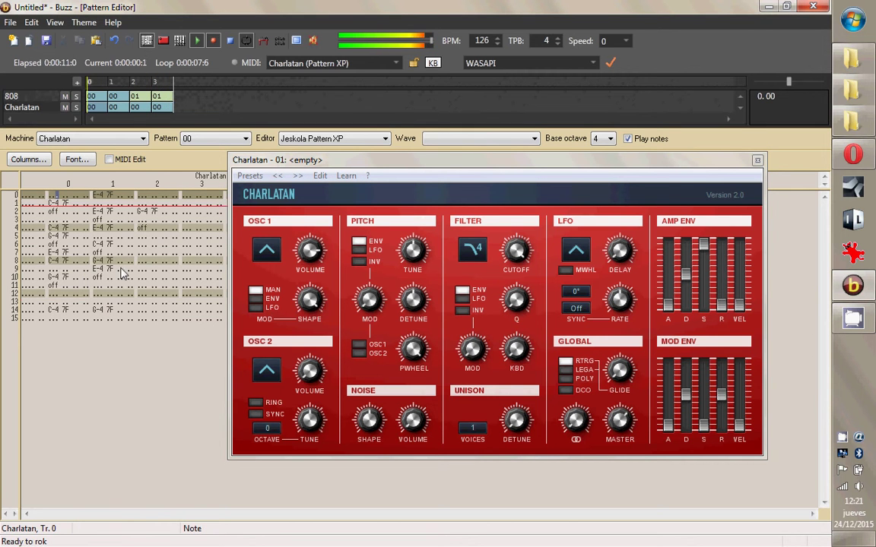
{"action": "key", "text": "Right"}
{"action": "key", "text": "Right"}
{"action": "key", "text": "Right"}
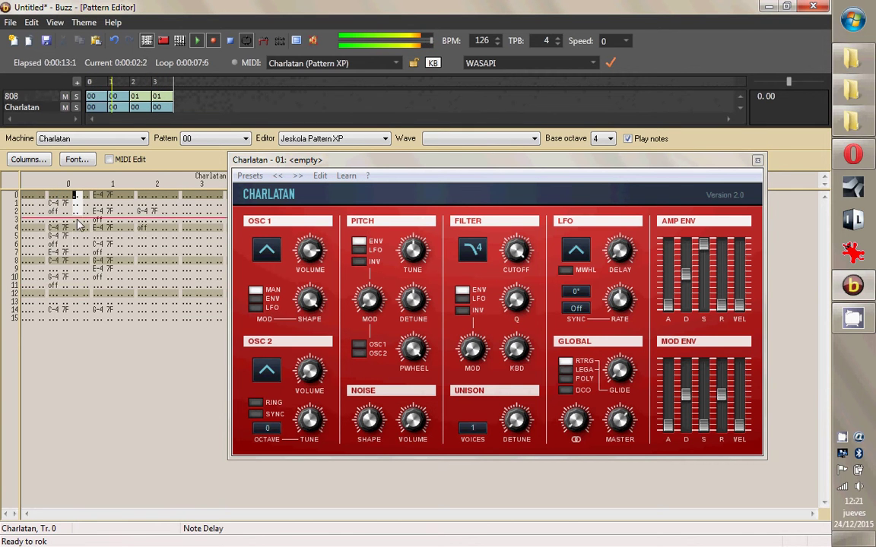
{"action": "left_click", "coordinate": [64, 310]}
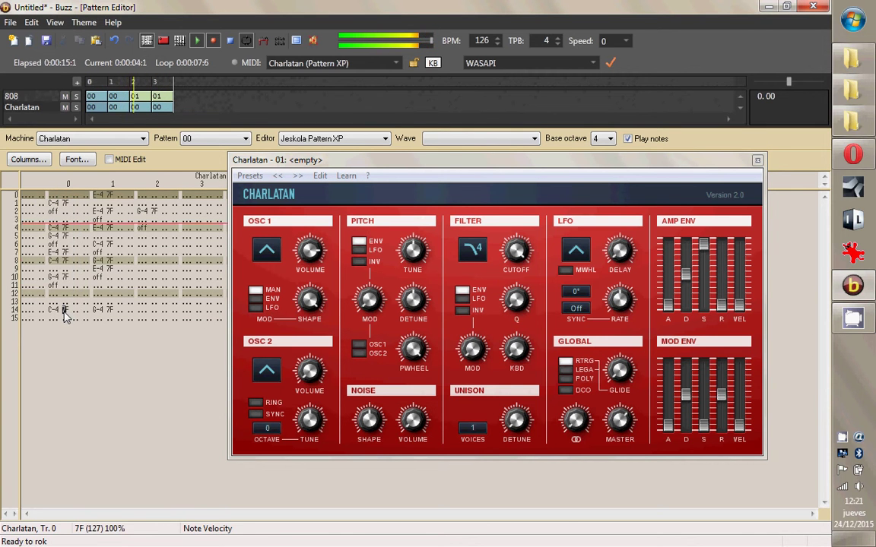
{"action": "left_click_drag", "start_coordinate": [119, 204], "coordinate": [122, 320]}
Close Charlatan's interface in the machine view and place the Charlatan machine higher and further from 11-Delay.
{"action": "key", "text": "F3"}
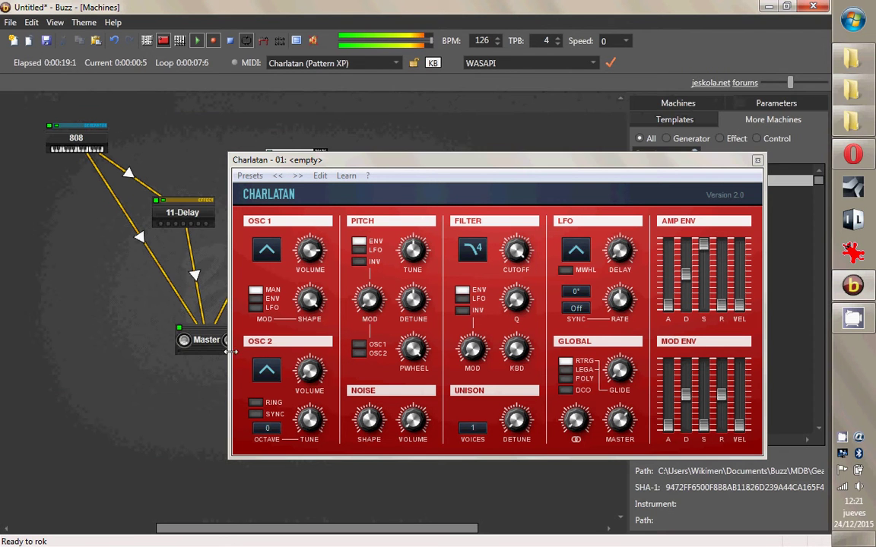
{"action": "left_click", "coordinate": [757, 160]}
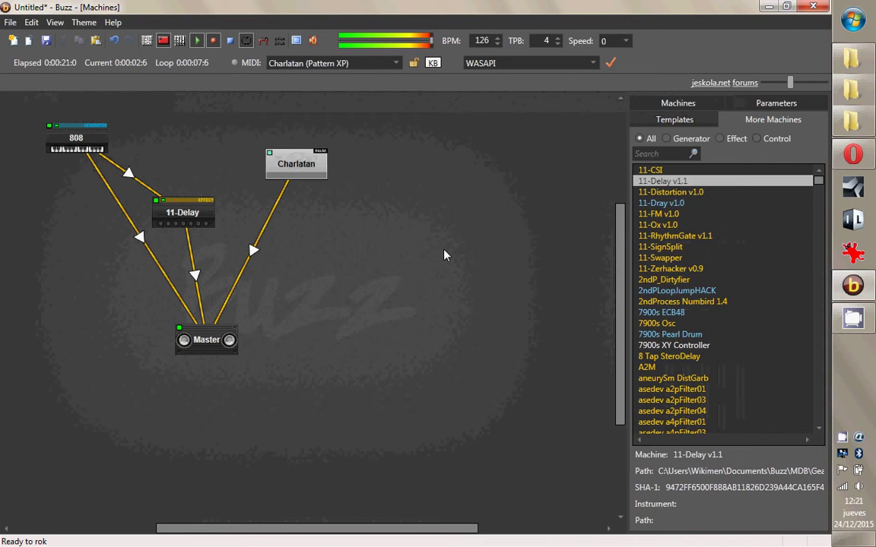
{"action": "left_click_drag", "start_coordinate": [296, 164], "coordinate": [327, 125]}
Examine the Charlatan machine's available commands and its Plugins list, leaving without choosing anything.
{"action": "right_click", "coordinate": [325, 149]}
{"action": "left_click", "coordinate": [330, 147]}
{"action": "right_click", "coordinate": [327, 124]}
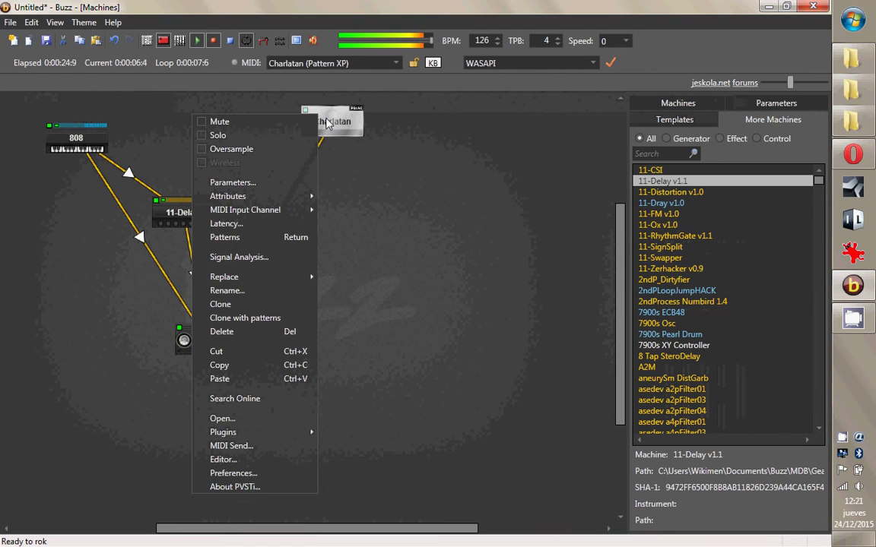
{"action": "mouse_move", "coordinate": [281, 433]}
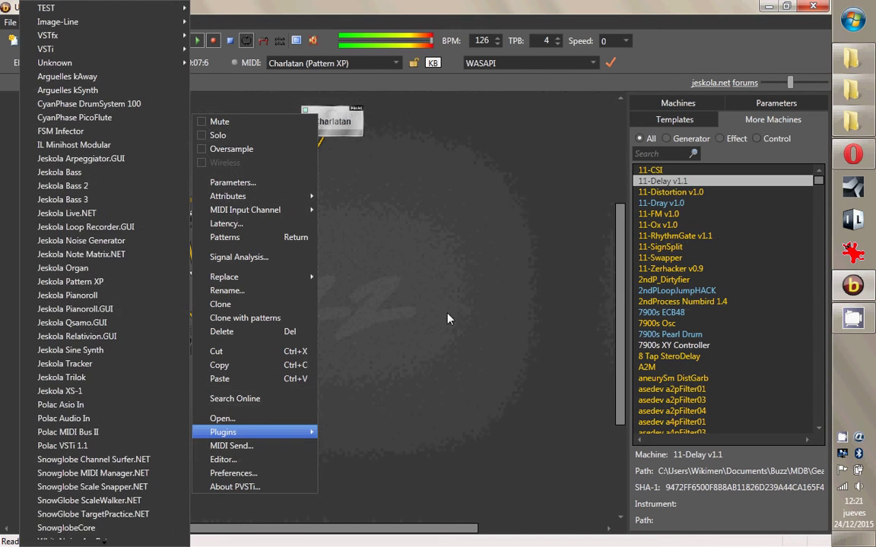
{"action": "left_click", "coordinate": [424, 234]}
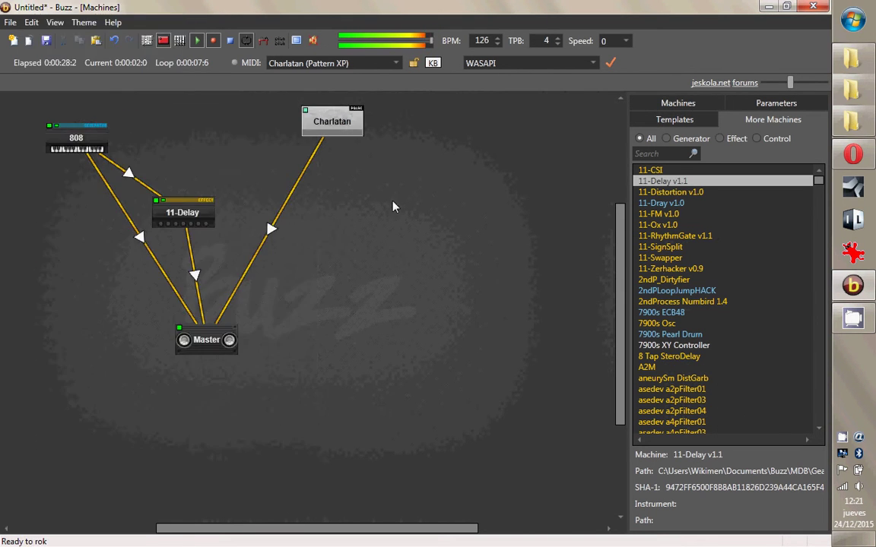
{"action": "right_click", "coordinate": [334, 129]}
{"action": "key", "text": "Escape"}
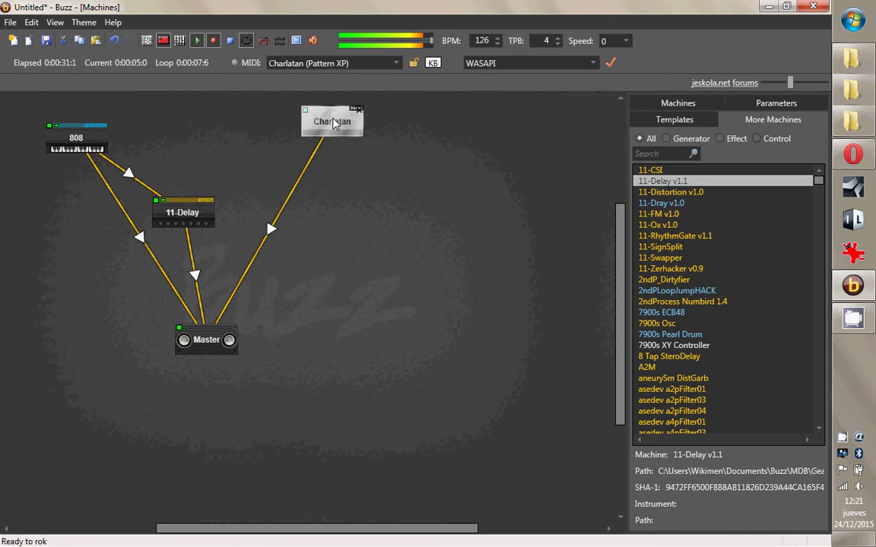
Open Charlatan's interface and examine its preset options and Built-In preset list without choosing one.
{"action": "double_click", "coordinate": [334, 123]}
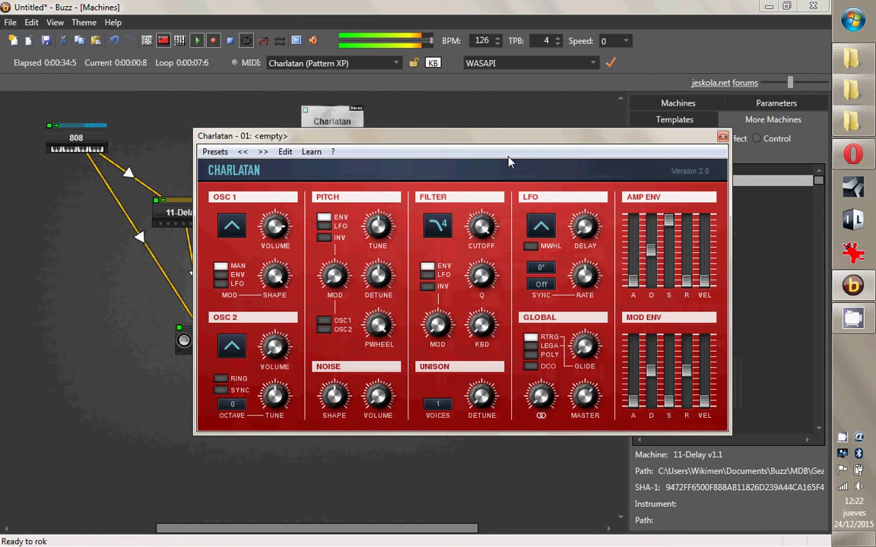
{"action": "left_click", "coordinate": [213, 152]}
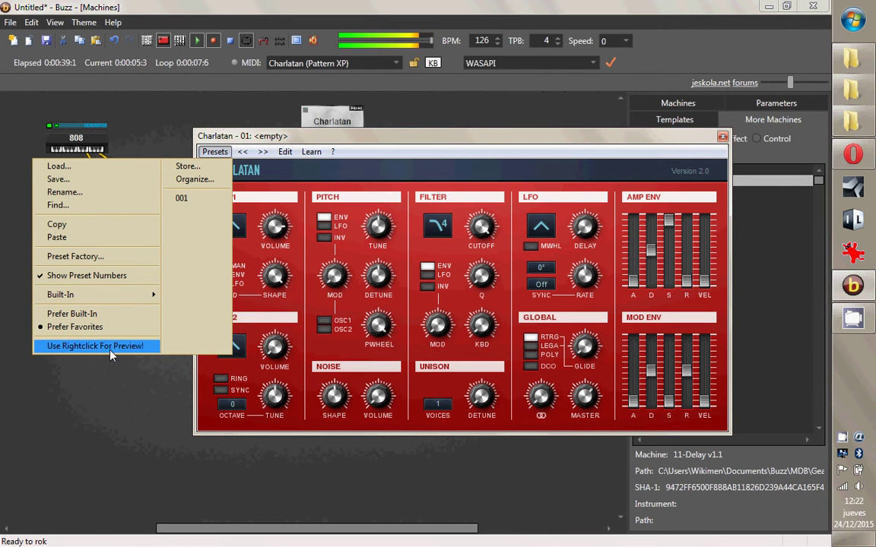
{"action": "mouse_move", "coordinate": [88, 304]}
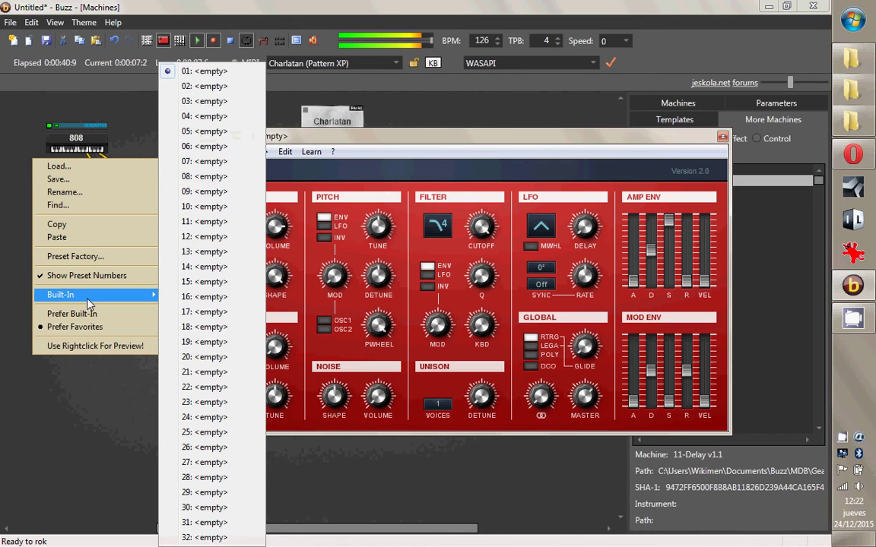
{"action": "left_click", "coordinate": [368, 142]}
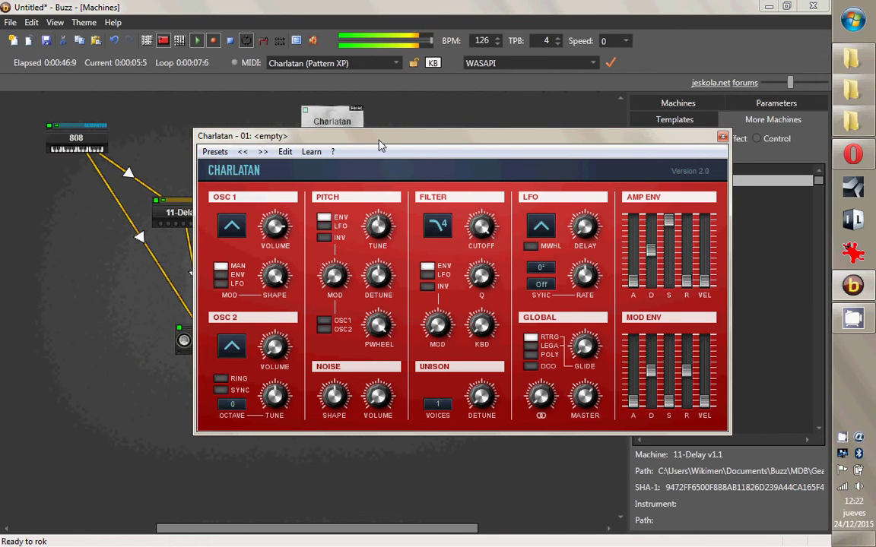
Reposition Charlatan's interface, view its parameters as sliders, return to the graphical view and close it.
{"action": "left_click_drag", "start_coordinate": [380, 145], "coordinate": [288, 144]}
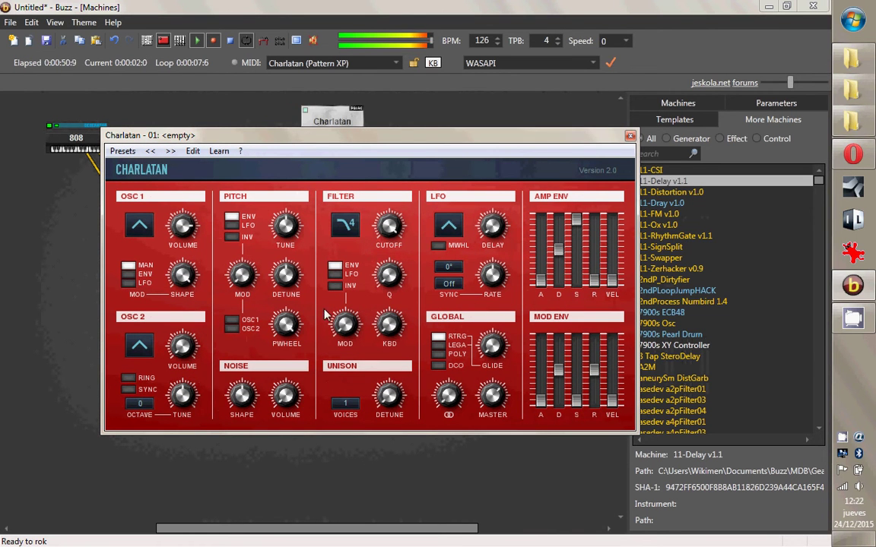
{"action": "left_click_drag", "start_coordinate": [289, 206], "coordinate": [296, 169]}
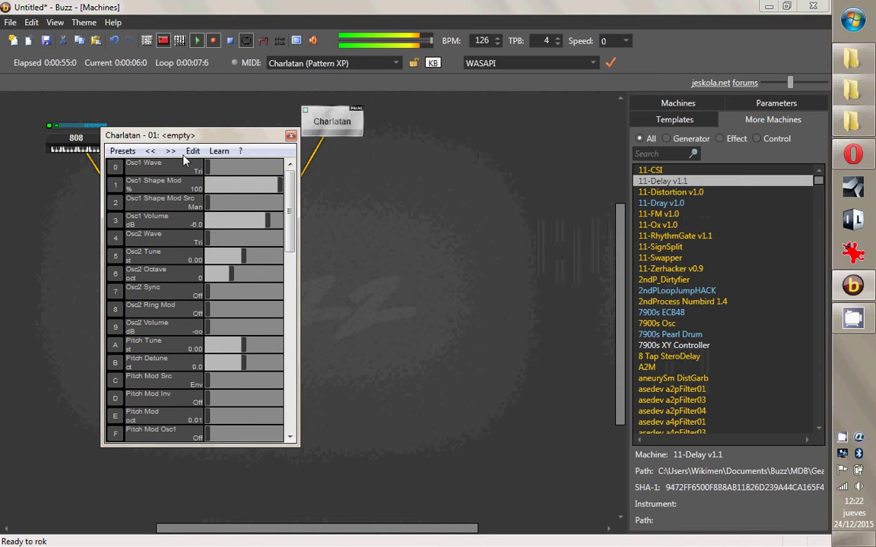
{"action": "left_click_drag", "start_coordinate": [245, 143], "coordinate": [301, 169]}
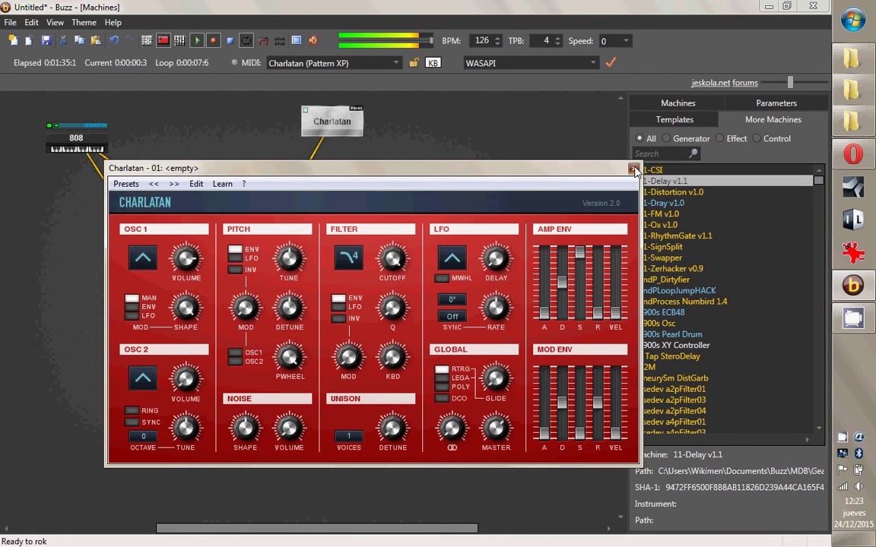
{"action": "left_click", "coordinate": [634, 168]}
Compare the commands available for the Charlatan machine with those of the 808 machine, choosing none.
{"action": "right_click", "coordinate": [340, 124]}
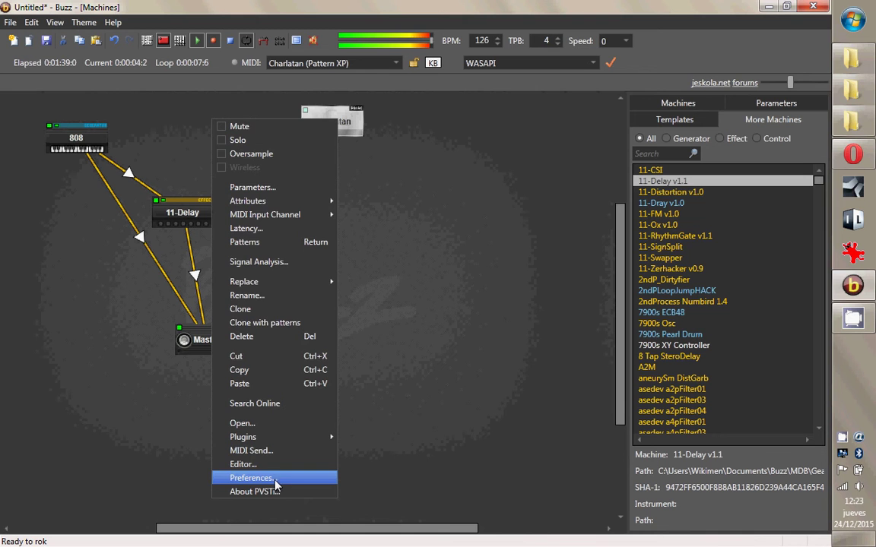
{"action": "right_click", "coordinate": [354, 124]}
{"action": "right_click", "coordinate": [354, 124]}
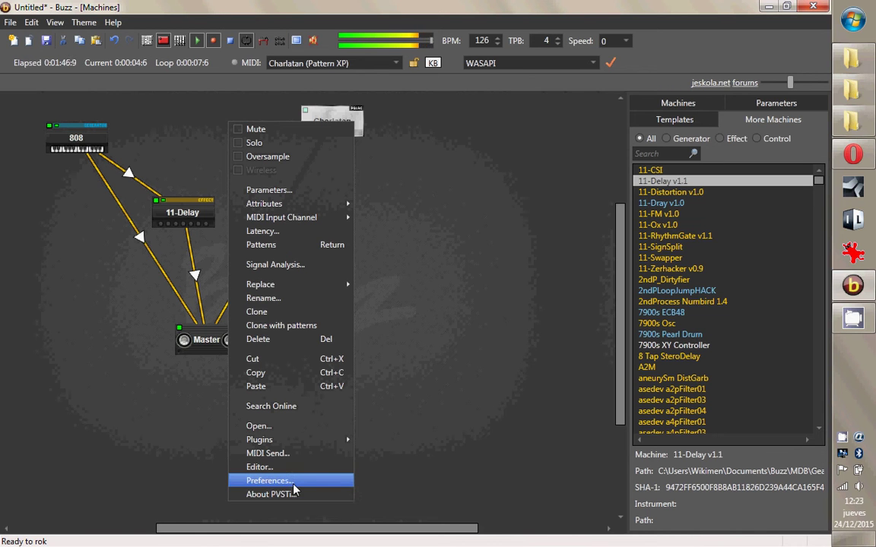
{"action": "left_click", "coordinate": [63, 145]}
{"action": "right_click", "coordinate": [63, 145]}
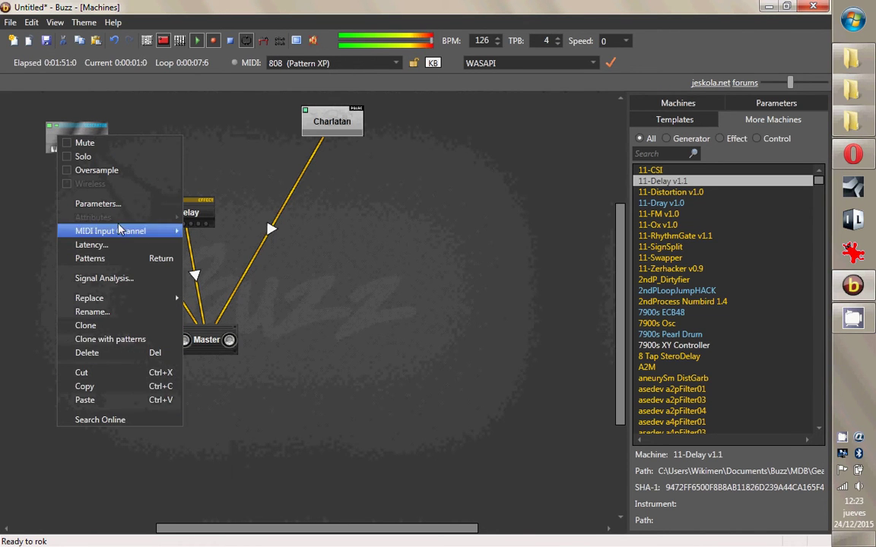
{"action": "left_click", "coordinate": [32, 152]}
{"action": "right_click", "coordinate": [89, 144]}
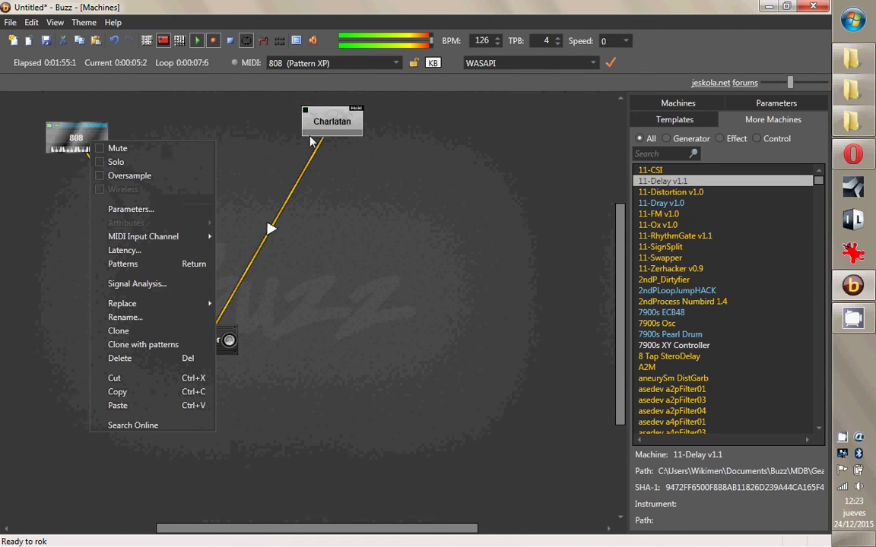
{"action": "left_click", "coordinate": [332, 200]}
Open Charlatan's preferences and examine the Global, Global 2 and Charlatan settings, including PXP Row Quantize and MIDI In Jitter Compensation.
{"action": "right_click", "coordinate": [323, 116]}
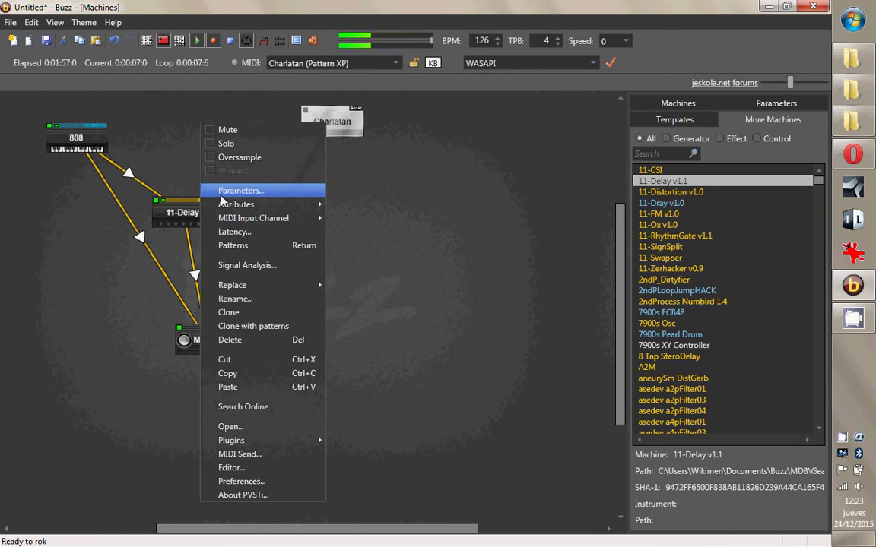
{"action": "left_click", "coordinate": [273, 483]}
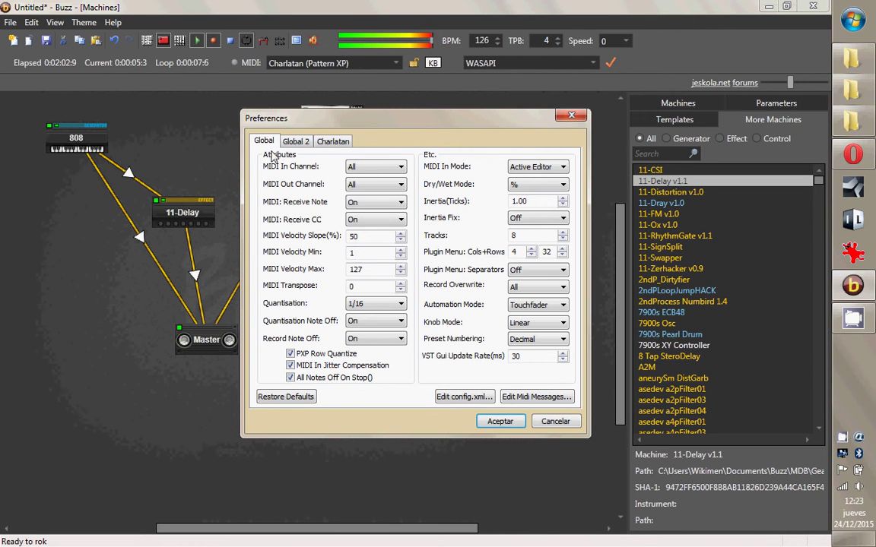
{"action": "left_click", "coordinate": [295, 141]}
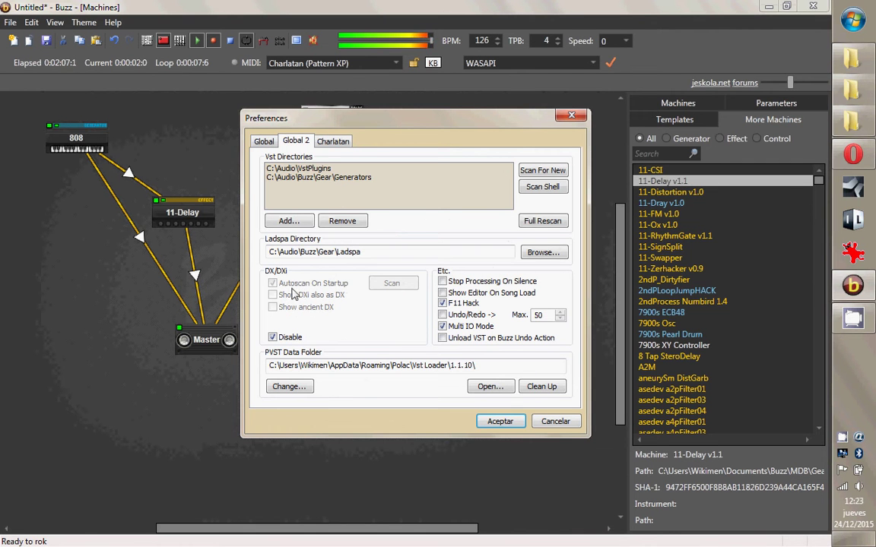
{"action": "left_click", "coordinate": [335, 144]}
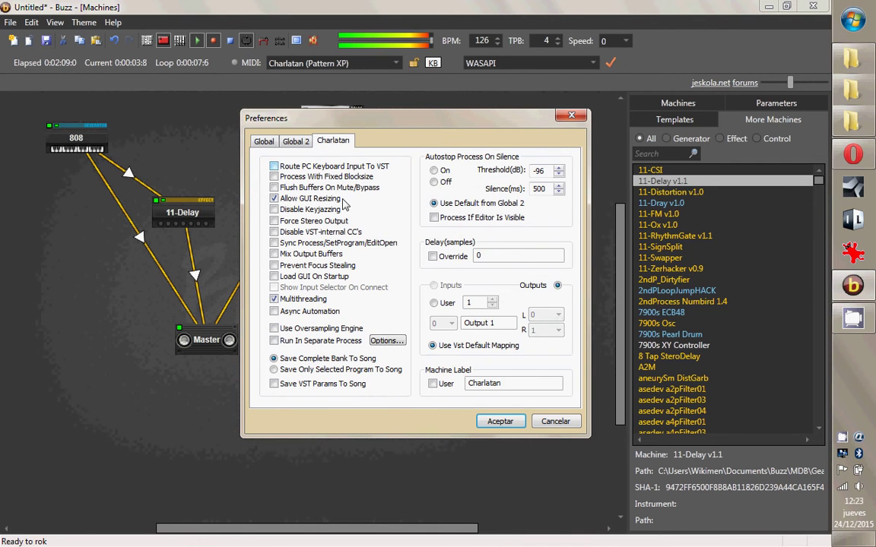
{"action": "left_click", "coordinate": [264, 144]}
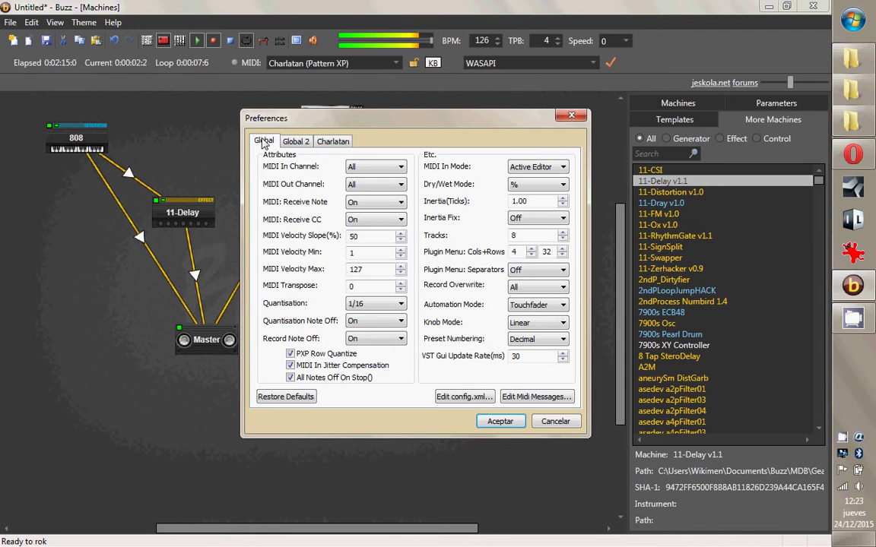
{"action": "left_click", "coordinate": [291, 354]}
{"action": "left_click", "coordinate": [290, 366]}
{"action": "left_click", "coordinate": [502, 421]}
{"action": "left_click", "coordinate": [530, 309]}
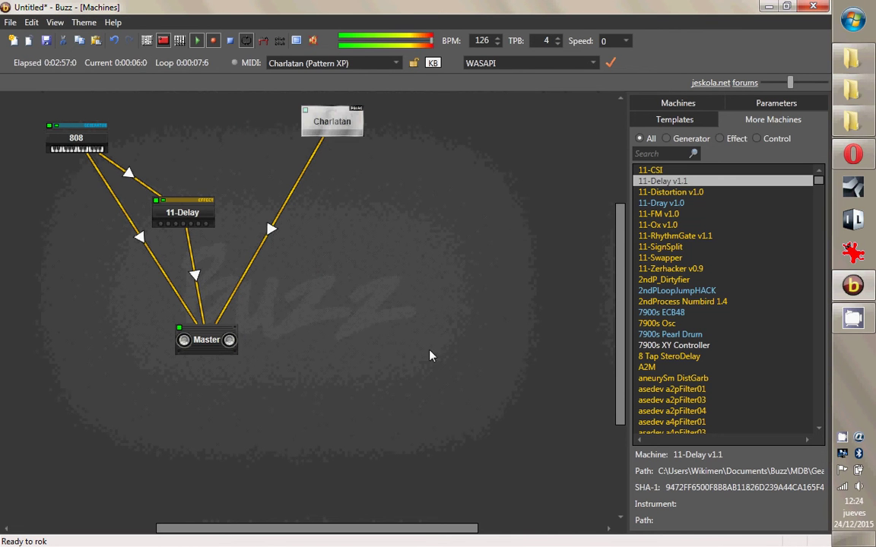
Stop playback and review Charlatan's Global preferences again, accepting them as they are.
{"action": "left_click", "coordinate": [196, 134]}
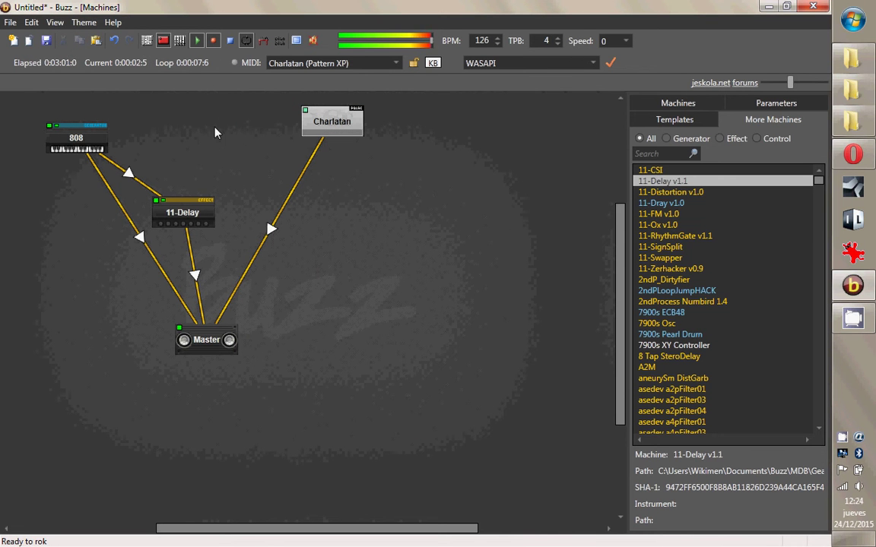
{"action": "left_click", "coordinate": [230, 41]}
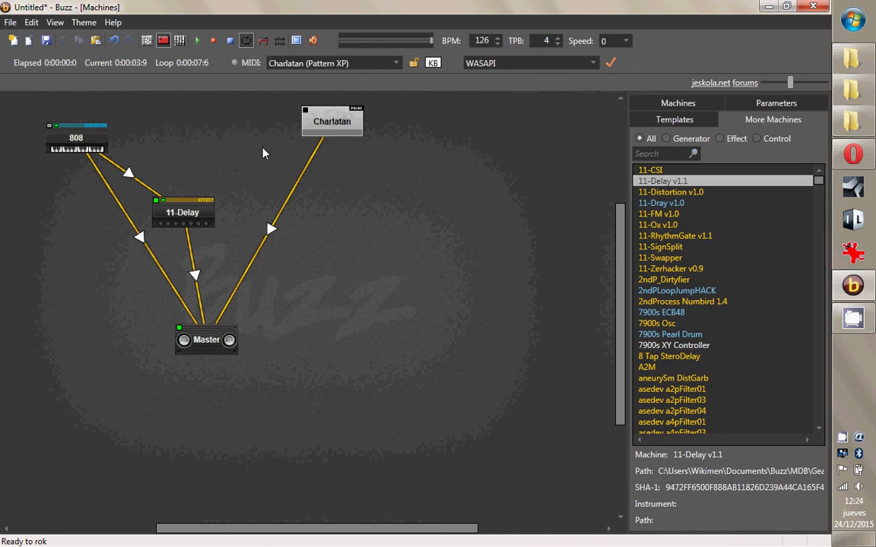
{"action": "right_click", "coordinate": [323, 120]}
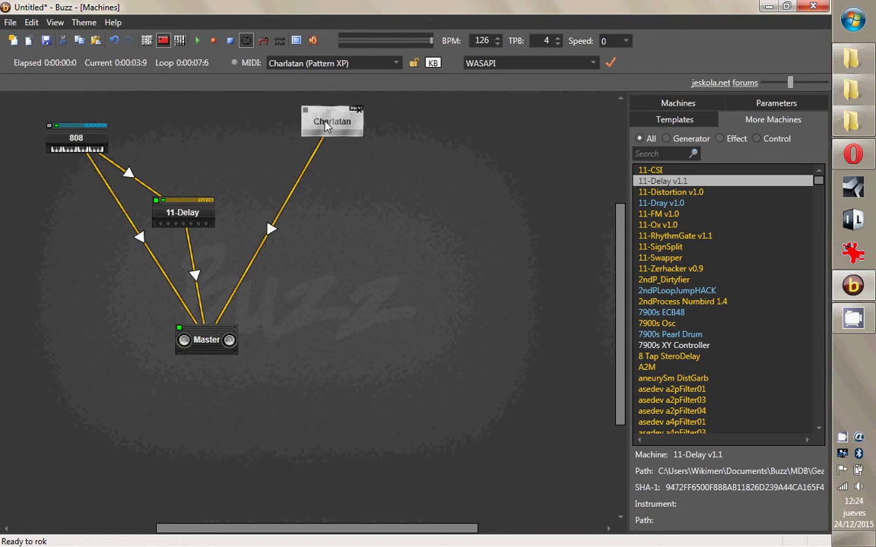
{"action": "left_click", "coordinate": [272, 486]}
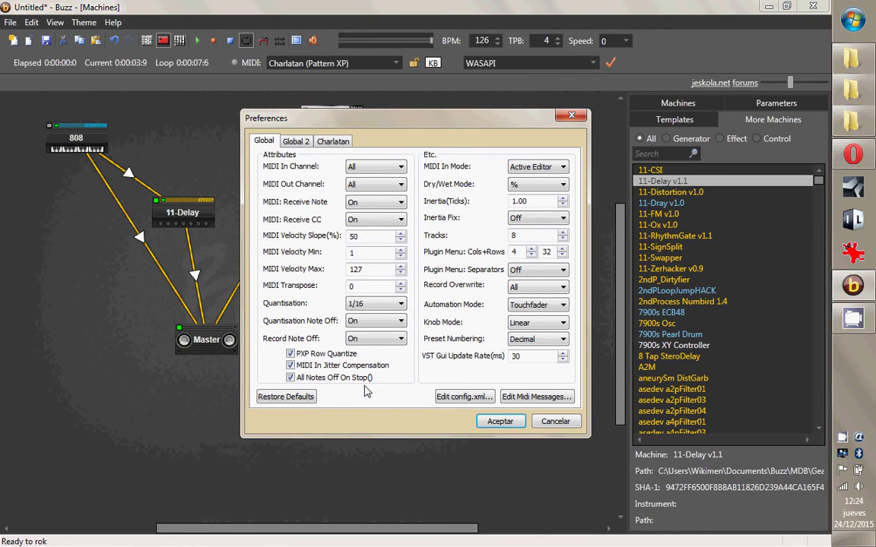
{"action": "left_click", "coordinate": [491, 422]}
{"action": "left_click", "coordinate": [473, 305]}
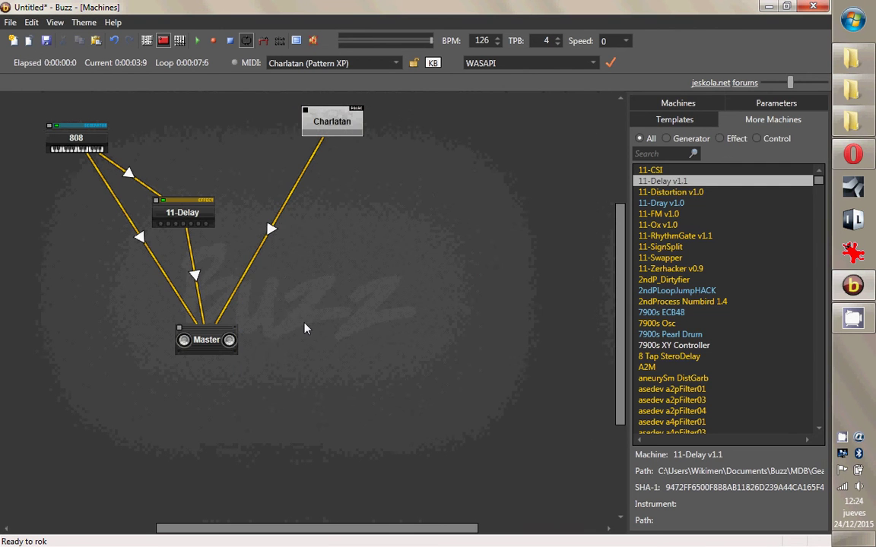
Open Charlatan's pattern 00 from the sequence and delete every recorded note and velocity in track 1.
{"action": "key", "text": "F4"}
{"action": "left_click", "coordinate": [105, 140]}
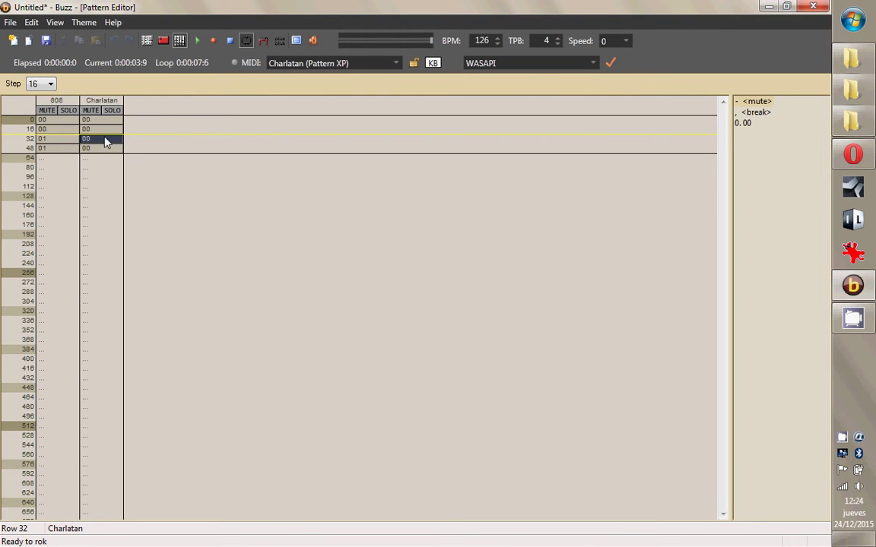
{"action": "key", "text": "Left"}
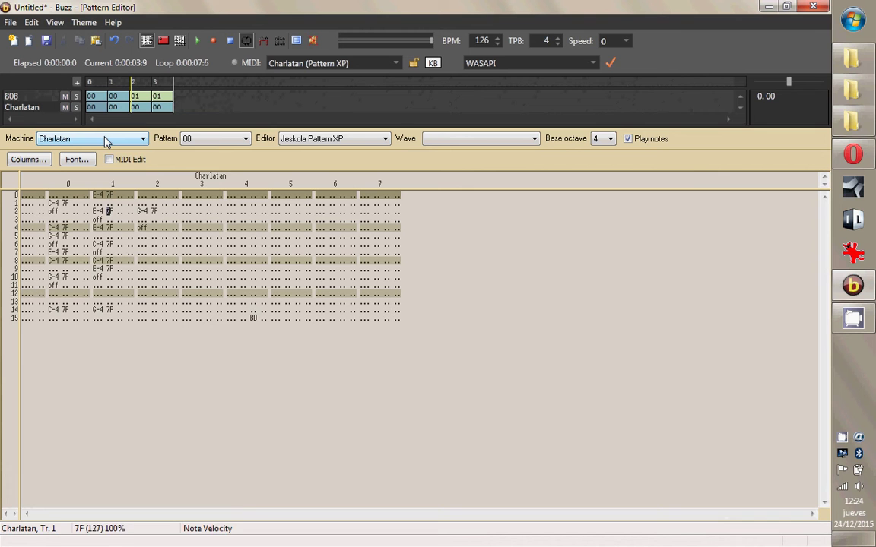
{"action": "key", "text": "Left"}
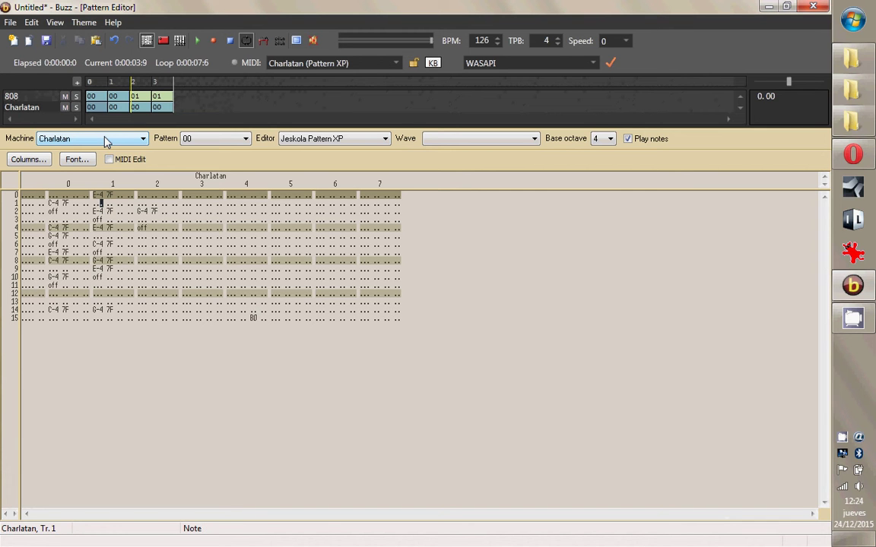
{"action": "key", "text": "Up"}
{"action": "key", "text": "Delete"}
{"action": "key", "text": "Delete"}
{"action": "key", "text": "Delete"}
{"action": "key", "text": "Delete"}
{"action": "key", "text": "Delete"}
{"action": "key", "text": "Delete"}
{"action": "key", "text": "Delete"}
{"action": "key", "text": "Delete"}
{"action": "key", "text": "Delete"}
{"action": "key", "text": "Delete"}
{"action": "key", "text": "Delete"}
{"action": "key", "text": "Delete"}
{"action": "key", "text": "Delete"}
{"action": "key", "text": "Delete"}
{"action": "key", "text": "Delete"}
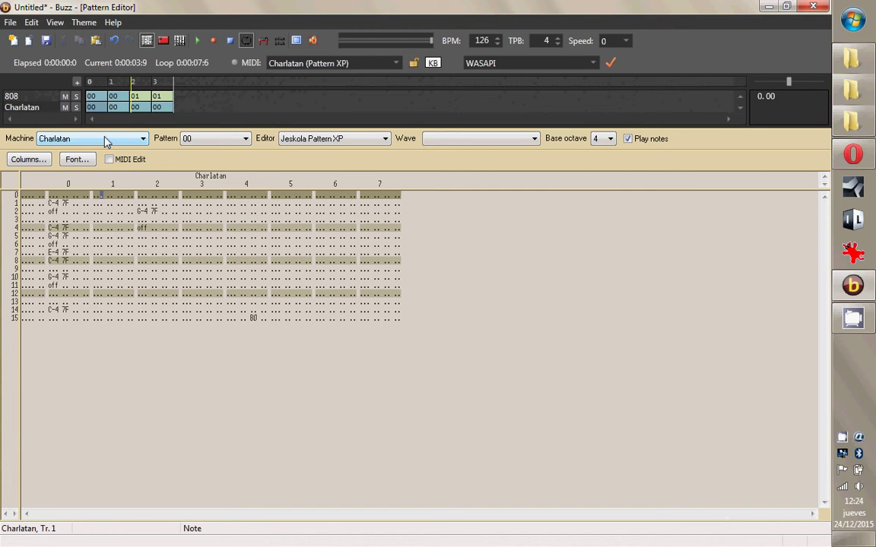
Delete all recorded notes, note-offs and velocities in Charlatan's track 0.
{"action": "key", "text": "Left"}
{"action": "key", "text": "Delete"}
{"action": "key", "text": "Delete"}
{"action": "key", "text": "Delete"}
{"action": "key", "text": "Delete"}
{"action": "key", "text": "Delete"}
{"action": "key", "text": "Delete"}
{"action": "key", "text": "Delete"}
{"action": "key", "text": "Delete"}
{"action": "key", "text": "Delete"}
{"action": "key", "text": "Delete"}
{"action": "key", "text": "Delete"}
{"action": "key", "text": "Delete"}
{"action": "key", "text": "Delete"}
{"action": "key", "text": "Delete"}
{"action": "key", "text": "Delete"}
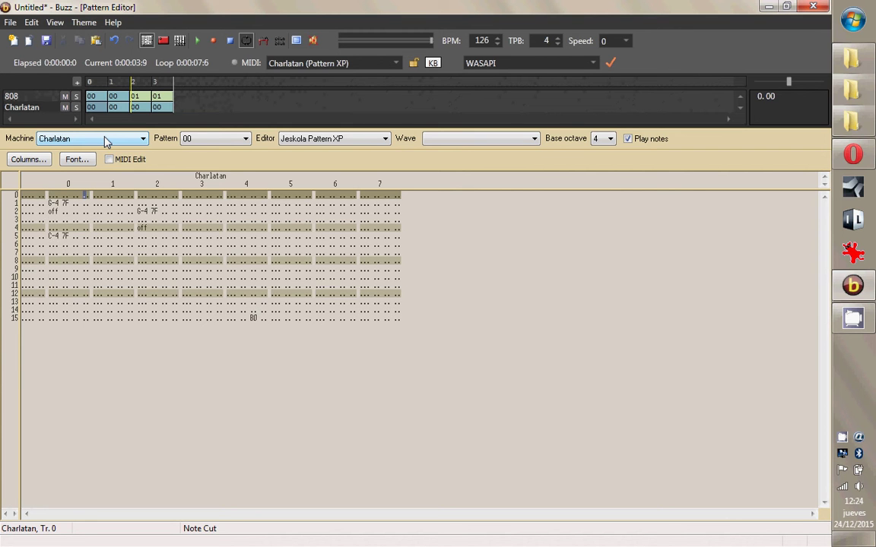
Delete the recorded G-4 note and its note-off from Charlatan's track 2.
{"action": "key", "text": "Right"}
{"action": "key", "text": "Right"}
{"action": "key", "text": "Right"}
{"action": "key", "text": "Right"}
{"action": "key", "text": "Right"}
{"action": "key", "text": "Right"}
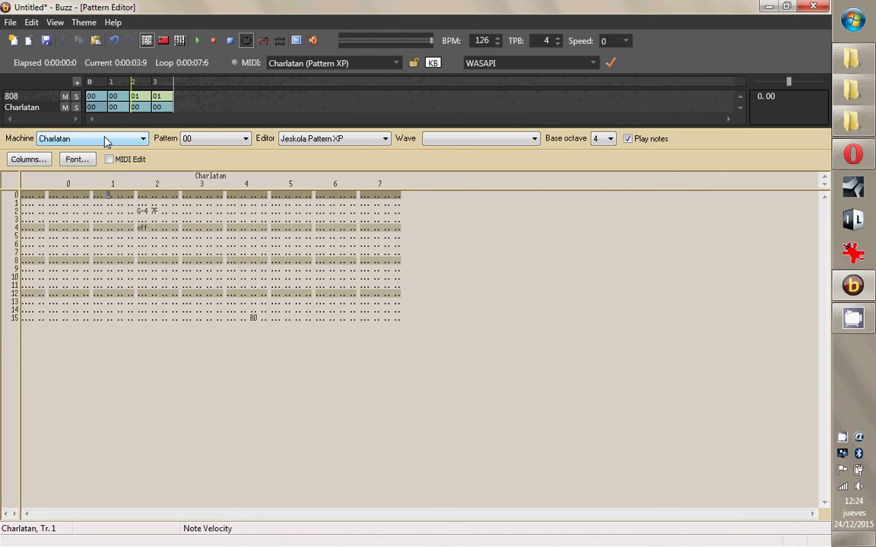
{"action": "key", "text": "Delete"}
{"action": "key", "text": "Delete"}
{"action": "key", "text": "Delete"}
{"action": "key", "text": "Delete"}
{"action": "key", "text": "Delete"}
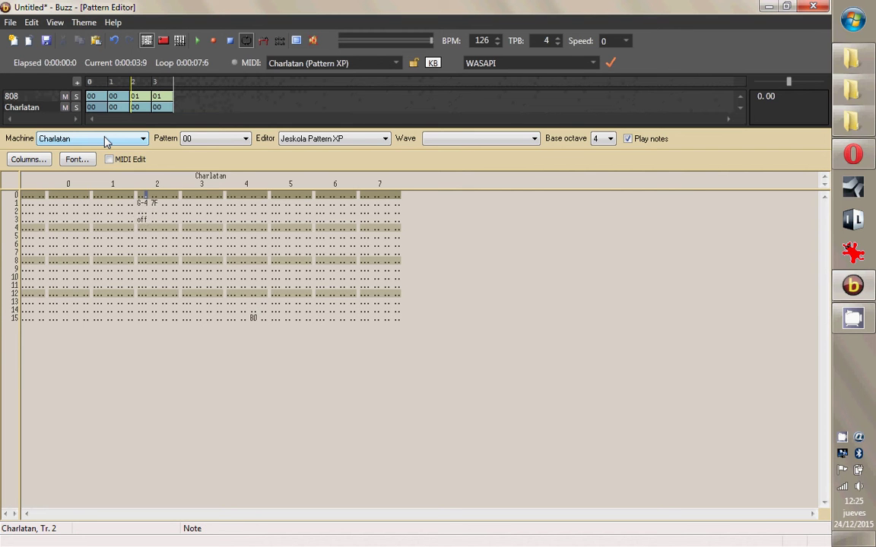
Enter a C-4 note in row 0 of Charlatan's track 0 and stop its sound.
{"action": "key", "text": "Left"}
{"action": "key", "text": "Left"}
{"action": "key", "text": "Left"}
{"action": "key", "text": "Left"}
{"action": "key", "text": "Left"}
{"action": "key", "text": "Left"}
{"action": "key", "text": "Left"}
{"action": "key", "text": "Left"}
{"action": "key", "text": "Left"}
{"action": "key", "text": "z"}
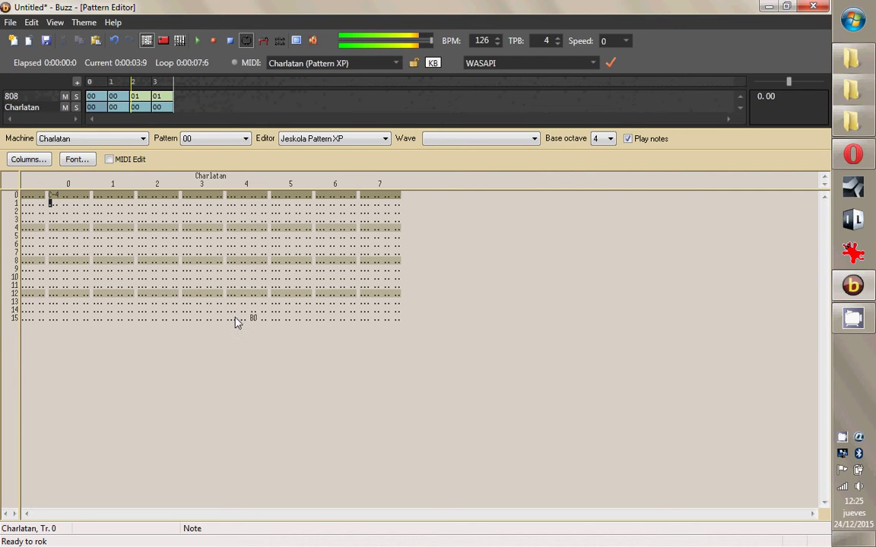
{"action": "left_click", "coordinate": [231, 41]}
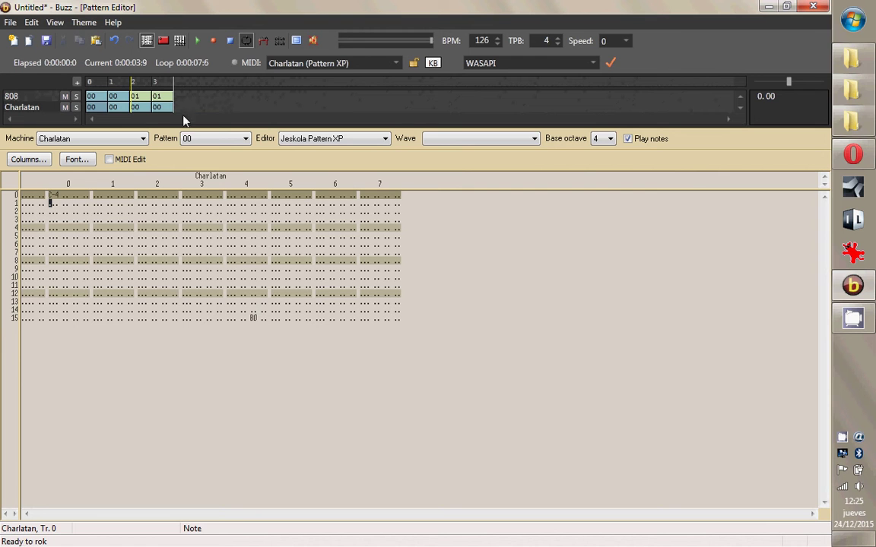
Fill Charlatan's track 0 with alternating C-4 and E-4 in rows 0–7, alternating C-4 and G-4 in rows 8–13, and C-4 in rows 14–15.
{"action": "left_click", "coordinate": [46, 197]}
{"action": "key", "text": "z"}
{"action": "key", "text": "c"}
{"action": "key", "text": "z"}
{"action": "key", "text": "c"}
{"action": "key", "text": "c"}
{"action": "key", "text": "c"}
{"action": "key", "text": "z"}
{"action": "key", "text": "c"}
{"action": "key", "text": "z"}
{"action": "key", "text": "b"}
{"action": "key", "text": "z"}
{"action": "key", "text": "b"}
{"action": "key", "text": "z"}
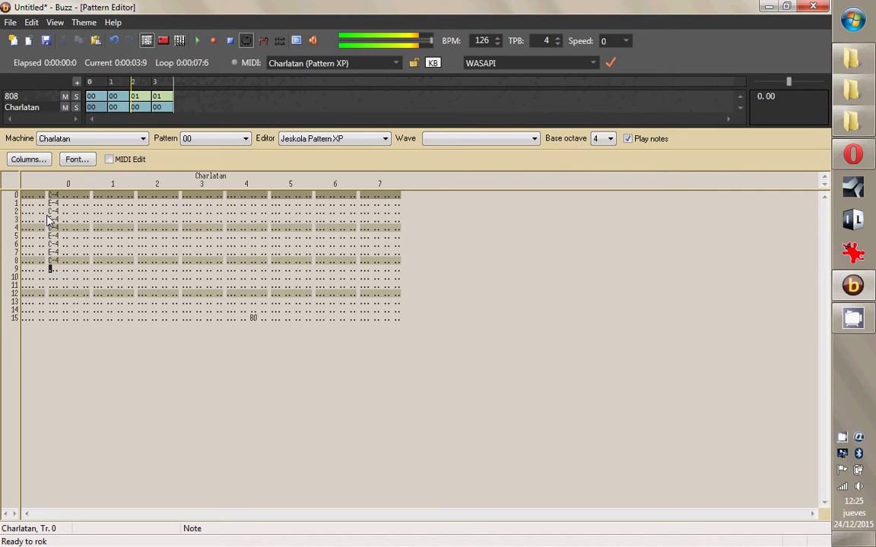
{"action": "key", "text": "b"}
{"action": "key", "text": "z"}
{"action": "key", "text": "v"}
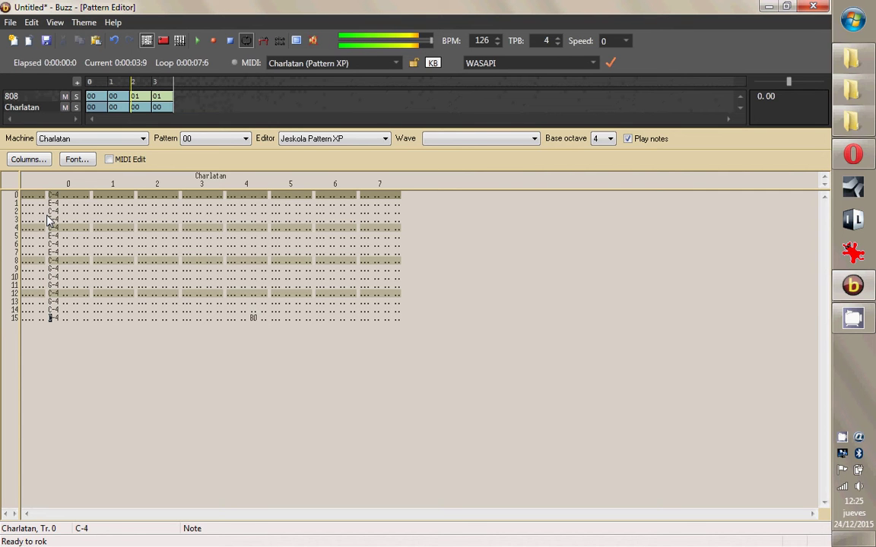
Set track 0's note octaves to repeating 3, 4, 5 in rows 0–13, 2 in row 14 and 5 in row 15.
{"action": "key", "text": "Up"}
{"action": "key", "text": "Up"}
{"action": "key", "text": "Up"}
{"action": "key", "text": "Up"}
{"action": "key", "text": "Up"}
{"action": "key", "text": "Up"}
{"action": "key", "text": "Up"}
{"action": "key", "text": "Up"}
{"action": "key", "text": "Up"}
{"action": "key", "text": "Up"}
{"action": "key", "text": "Up"}
{"action": "key", "text": "Up"}
{"action": "key", "text": "Up"}
{"action": "key", "text": "Up"}
{"action": "key", "text": "Up"}
{"action": "type", "text": "345345345345342"}
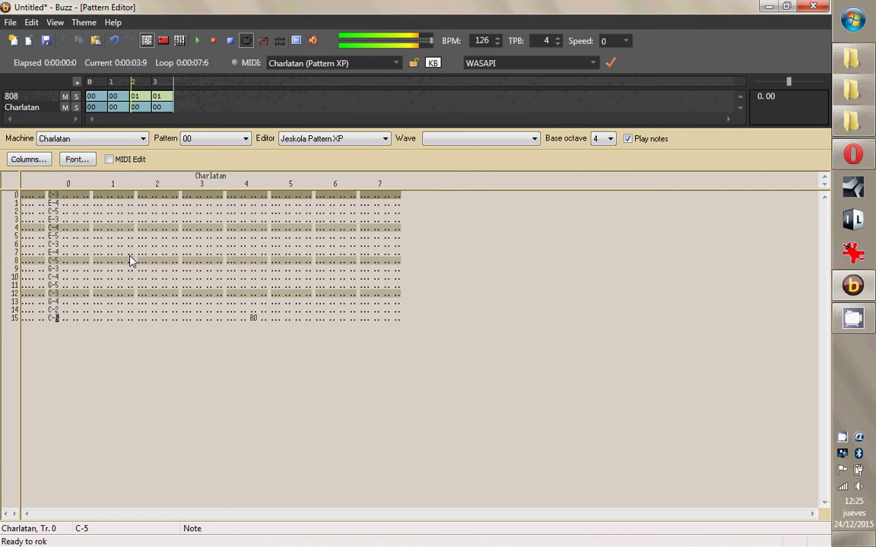
Play the song and clear the stray 80 note delay in row 15 of Charlatan's track 4.
{"action": "left_click", "coordinate": [199, 43]}
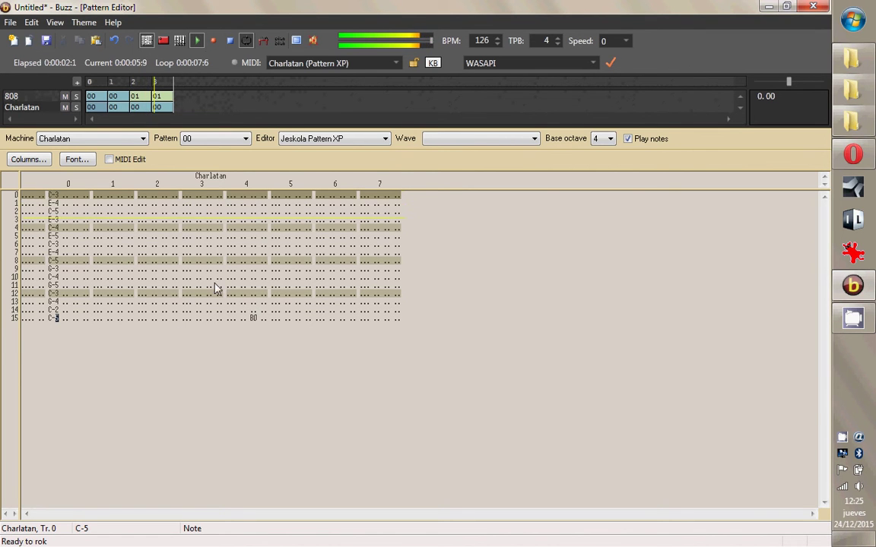
{"action": "left_click", "coordinate": [256, 317]}
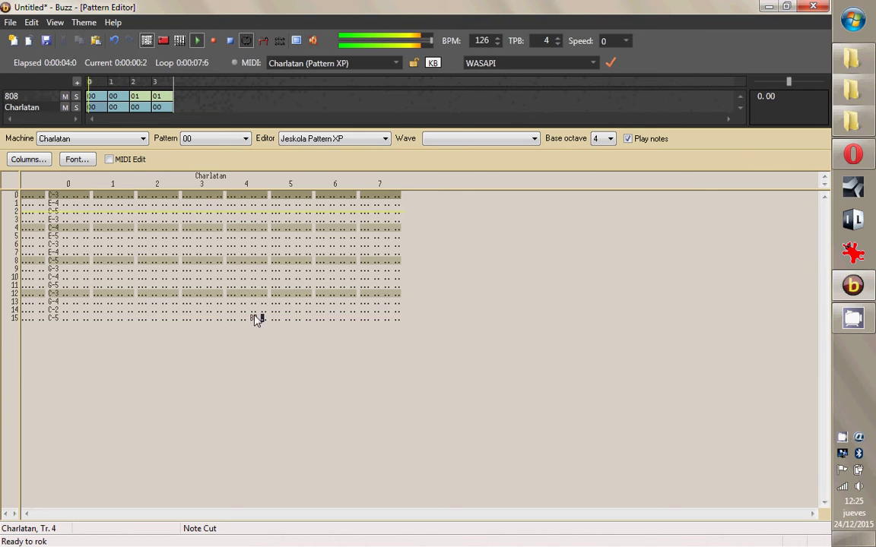
{"action": "key", "text": "Up"}
{"action": "key", "text": "Left"}
{"action": "key", "text": "Left"}
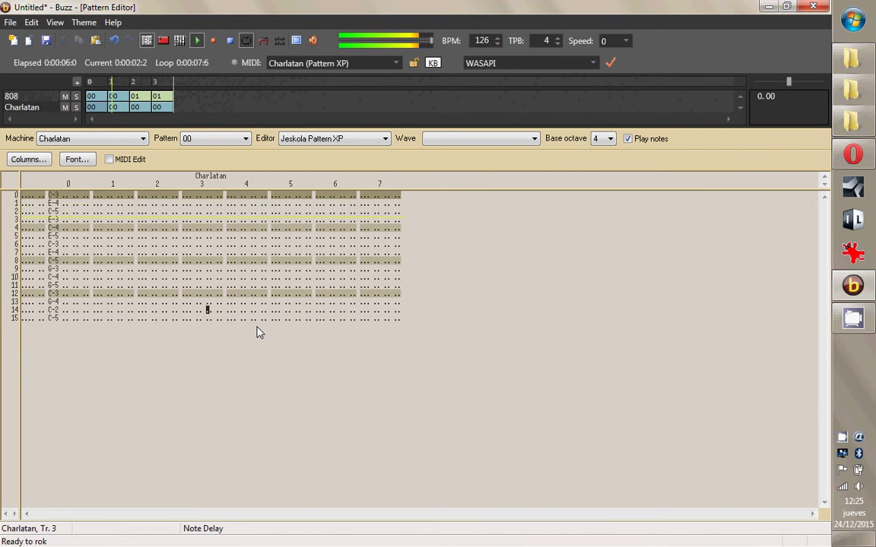
{"action": "key", "text": "Left"}
{"action": "key", "text": "Left"}
{"action": "key", "text": "Left"}
{"action": "key", "text": "Left"}
{"action": "key", "text": "Left"}
{"action": "key", "text": "Left"}
{"action": "key", "text": "Left"}
{"action": "key", "text": "Left"}
{"action": "key", "text": "Left"}
{"action": "key", "text": "Left"}
{"action": "key", "text": "Left"}
{"action": "key", "text": "Left"}
{"action": "key", "text": "Left"}
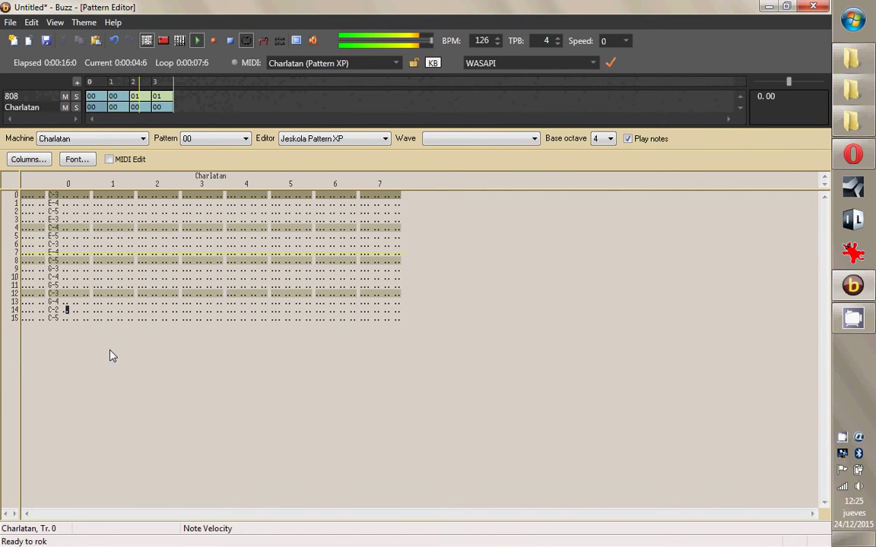
{"action": "key", "text": "Left"}
{"action": "key", "text": "Up"}
{"action": "key", "text": "Up"}
{"action": "key", "text": "Up"}
{"action": "key", "text": "Up"}
{"action": "key", "text": "Up"}
{"action": "key", "text": "Up"}
{"action": "key", "text": "Up"}
{"action": "key", "text": "Up"}
{"action": "key", "text": "Up"}
{"action": "key", "text": "Up"}
{"action": "key", "text": "Up"}
{"action": "key", "text": "Up"}
{"action": "key", "text": "Up"}
{"action": "key", "text": "Up"}
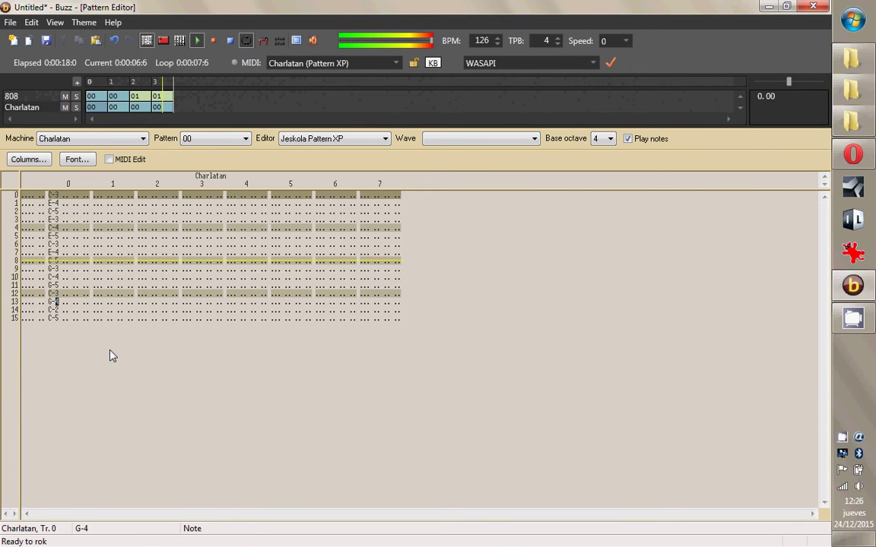
Connect Charlatan to 11-Delay in the machine view and set the delay's Dry to 0.0% and Wet to 49.6%.
{"action": "key", "text": "F3"}
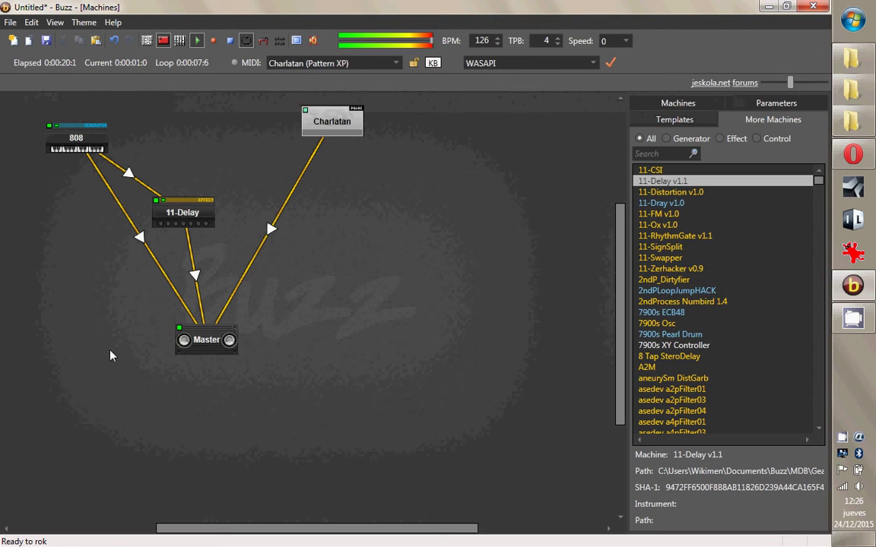
{"action": "left_click_drag", "start_coordinate": [321, 123], "coordinate": [181, 145]}
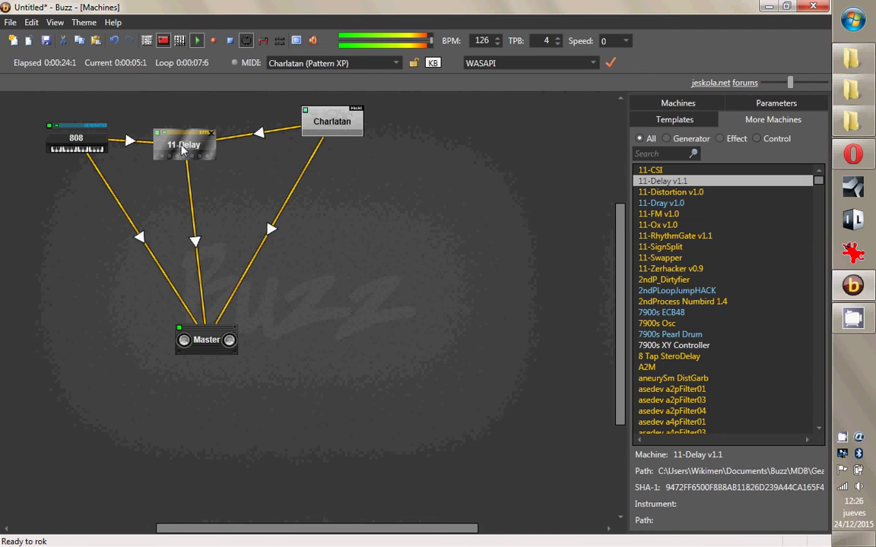
{"action": "double_click", "coordinate": [182, 144]}
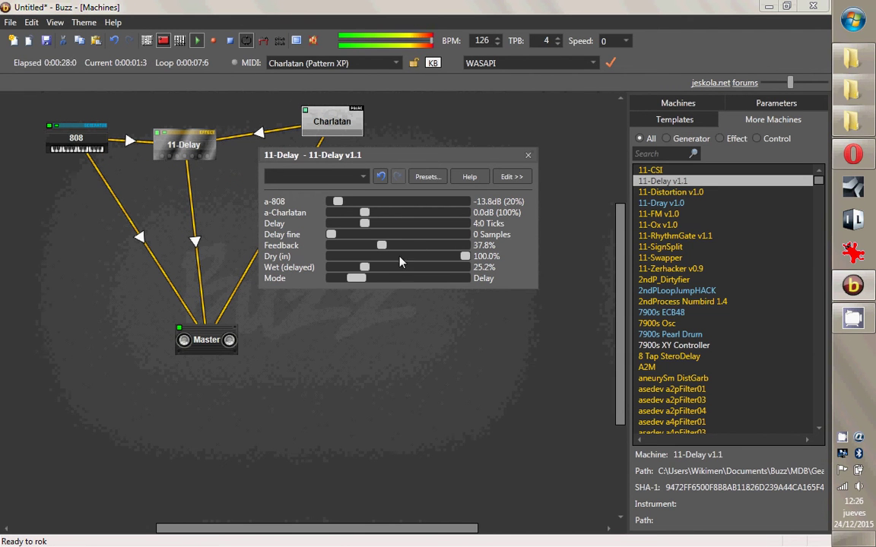
{"action": "left_click_drag", "start_coordinate": [464, 256], "coordinate": [358, 281]}
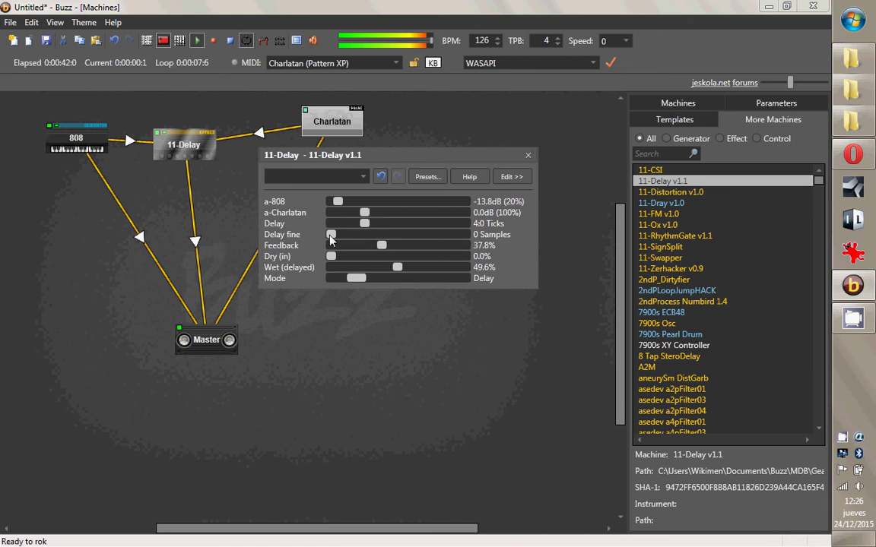
Set 11-Delay's Feedback to 60.6% and close its parameter window.
{"action": "mouse_move", "coordinate": [331, 235]}
{"action": "left_mouse_down"}
{"action": "mouse_move", "coordinate": [407, 235]}
{"action": "mouse_move", "coordinate": [323, 235]}
{"action": "left_mouse_up"}
{"action": "left_click_drag", "start_coordinate": [356, 150], "coordinate": [365, 127]}
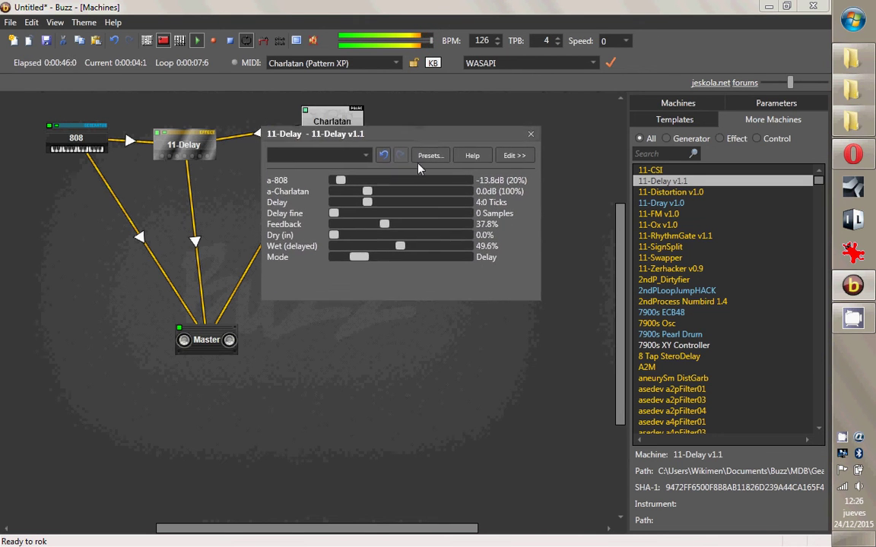
{"action": "left_click_drag", "start_coordinate": [417, 169], "coordinate": [446, 307]}
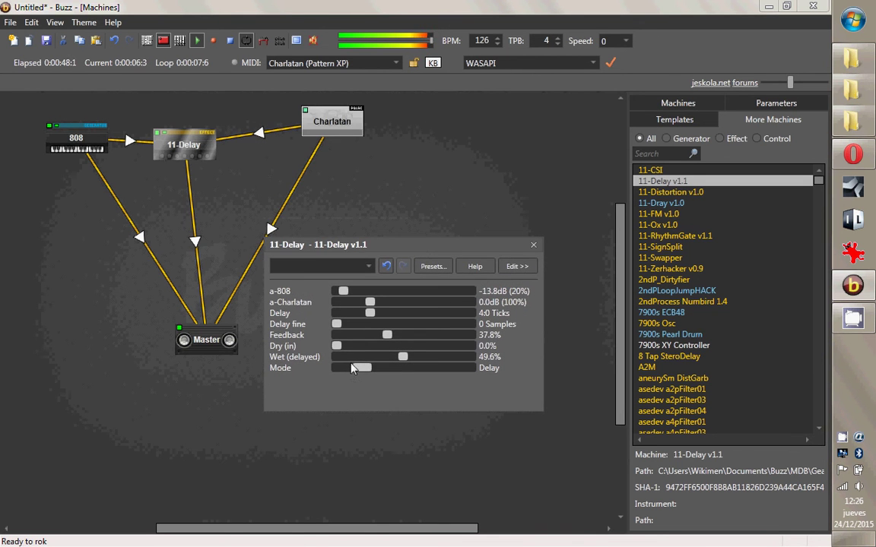
{"action": "left_click_drag", "start_coordinate": [402, 341], "coordinate": [420, 347]}
{"action": "left_click_drag", "start_coordinate": [363, 244], "coordinate": [403, 151]}
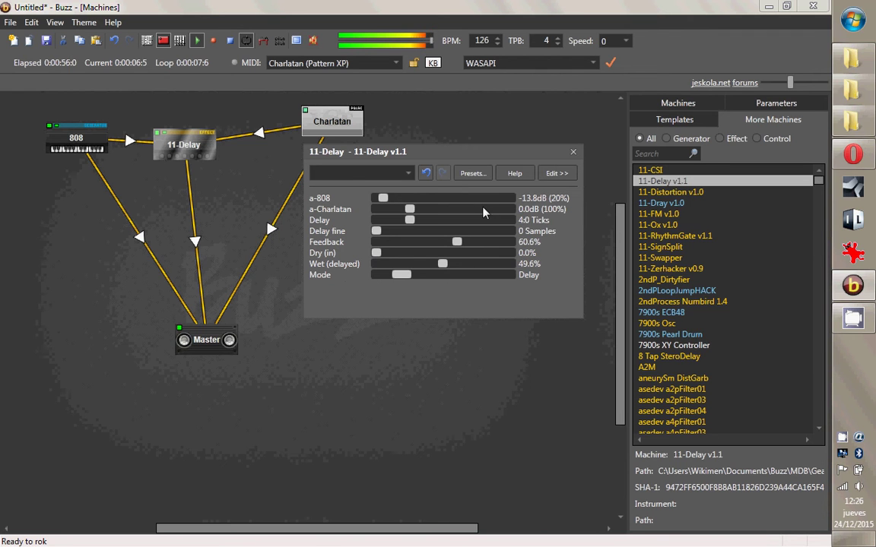
{"action": "left_click", "coordinate": [573, 152]}
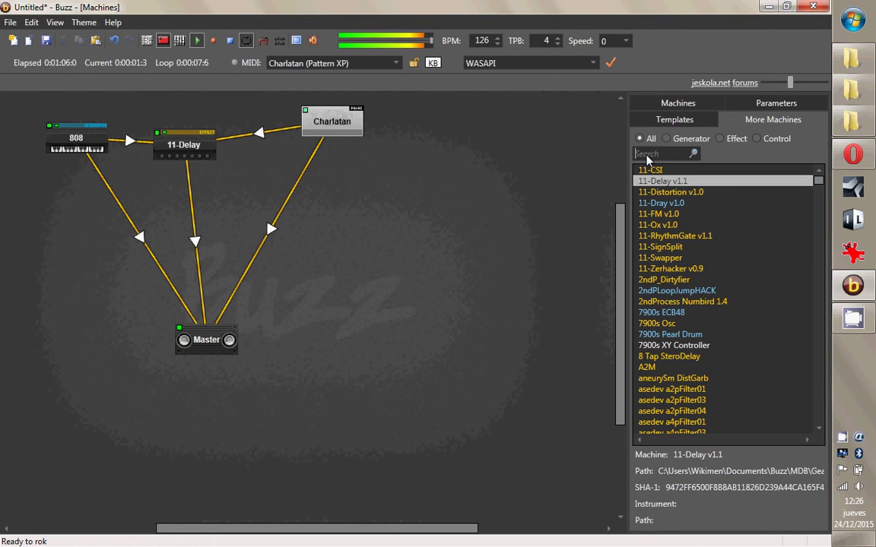
Search the machine list for "panz", add FSM PanzerDelay below Charlatan and open its parameters.
{"action": "type", "text": "panz"}
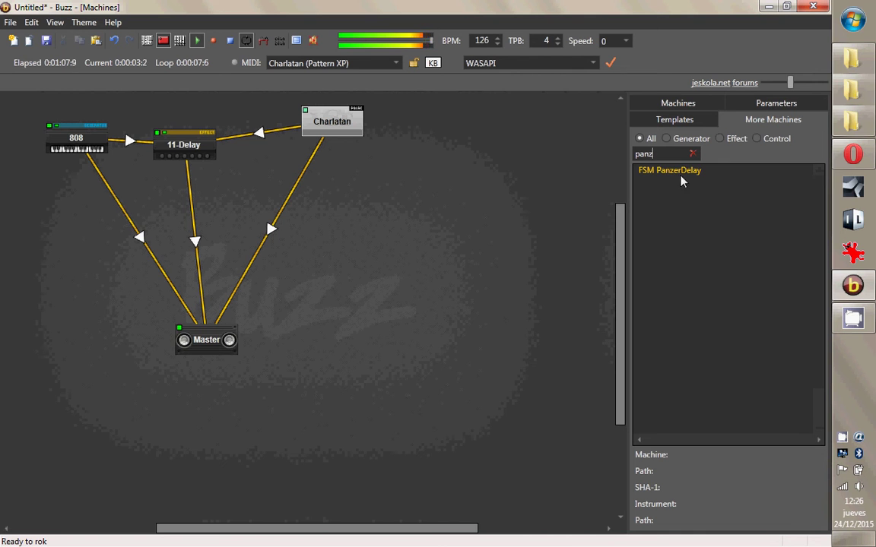
{"action": "left_click_drag", "start_coordinate": [677, 171], "coordinate": [483, 165]}
{"action": "double_click", "coordinate": [329, 230]}
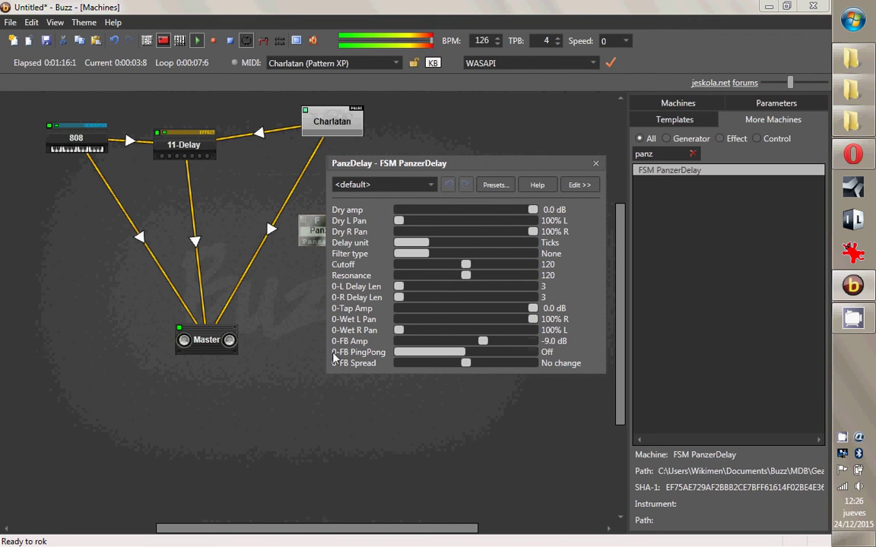
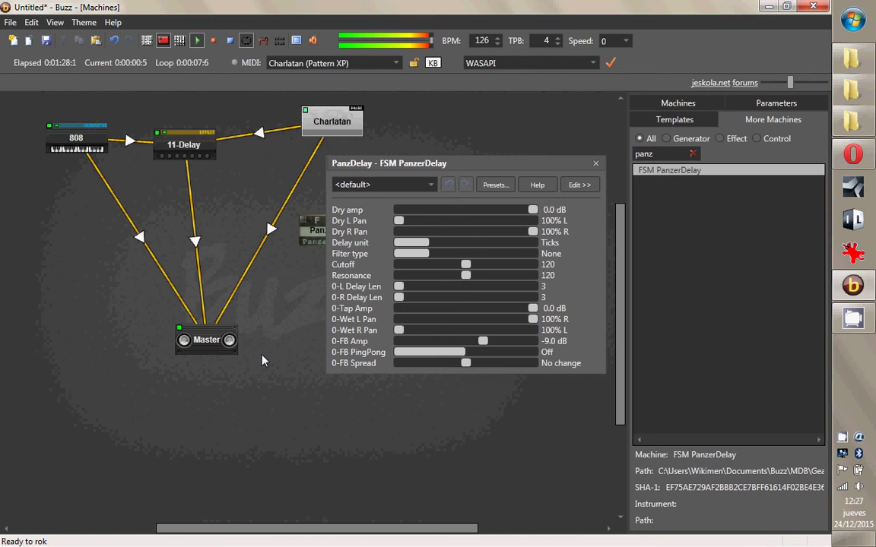
Open PanzDelay's pattern 00, add three tracks to it and close the parameter window.
{"action": "key", "text": "F4"}
{"action": "key", "text": "F2"}
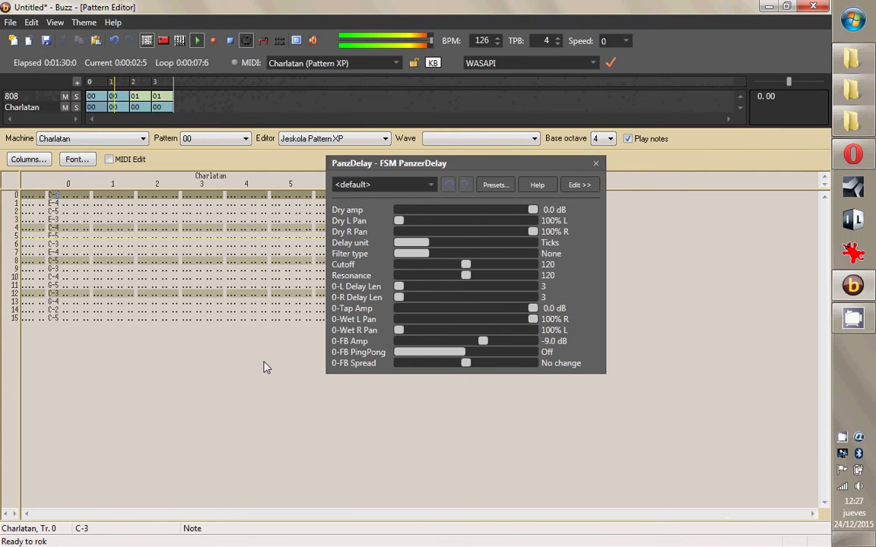
{"action": "left_click", "coordinate": [134, 141]}
{"action": "left_click", "coordinate": [92, 188]}
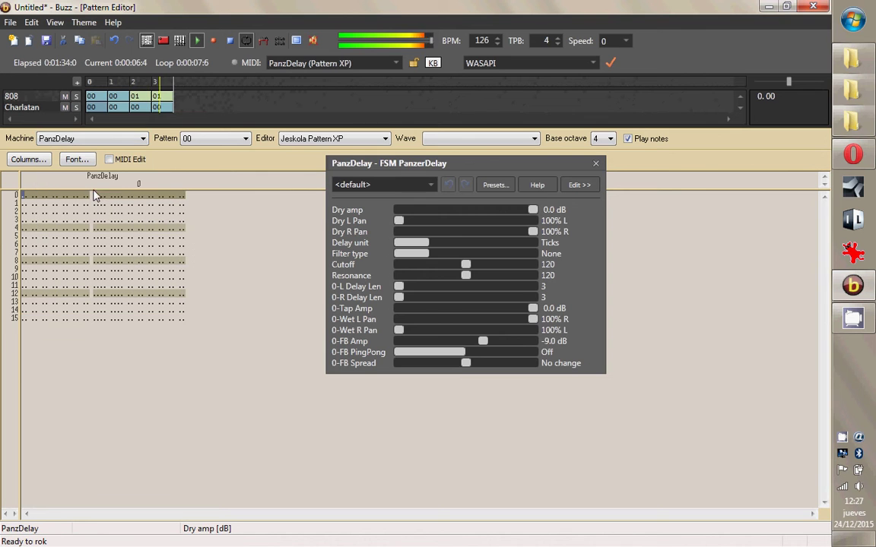
{"action": "left_click_drag", "start_coordinate": [362, 163], "coordinate": [485, 213]}
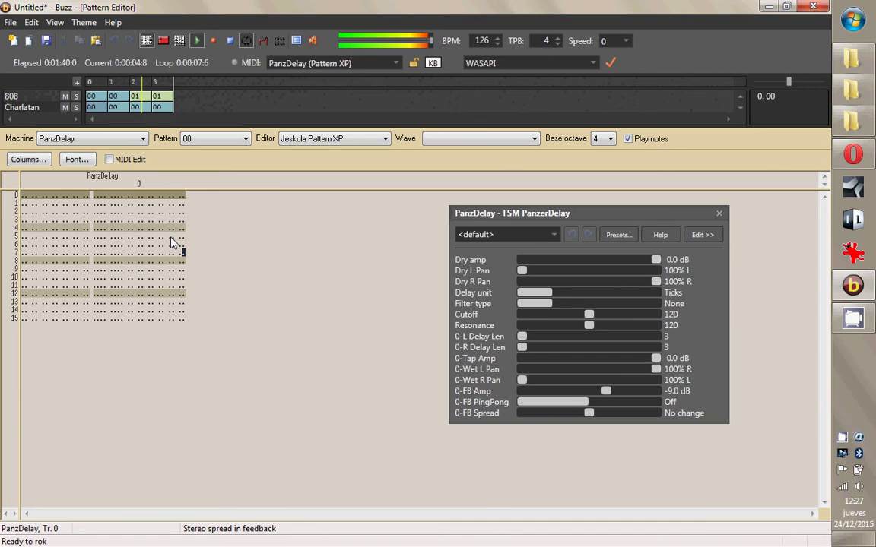
{"action": "key", "text": "ctrl+KP_Add"}
{"action": "key", "text": "ctrl+KP_Add"}
{"action": "key", "text": "ctrl+KP_Add"}
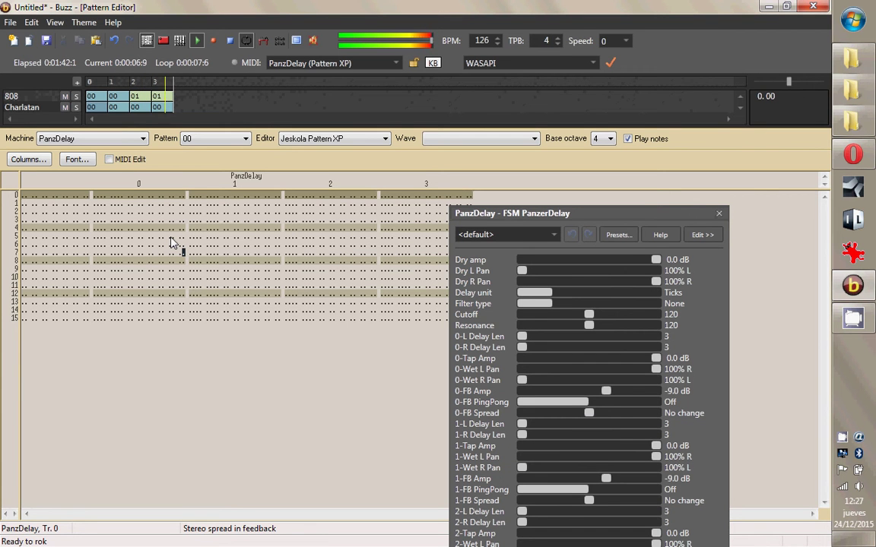
{"action": "left_click", "coordinate": [718, 213]}
Route Charlatan through PanzDelay to Master in the machine view and remove Charlatan's connection to 11-Delay.
{"action": "key", "text": "F3"}
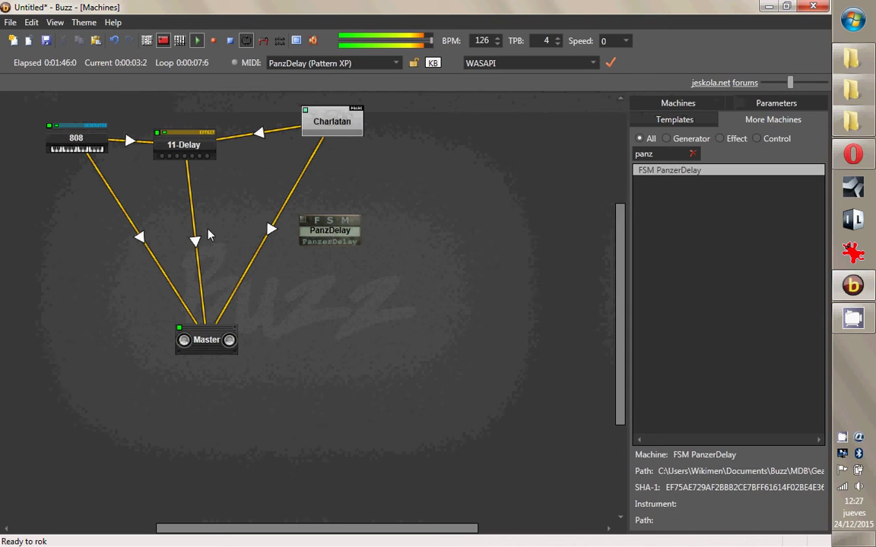
{"action": "double_click", "coordinate": [329, 237]}
{"action": "left_click_drag", "start_coordinate": [332, 123], "coordinate": [343, 237]}
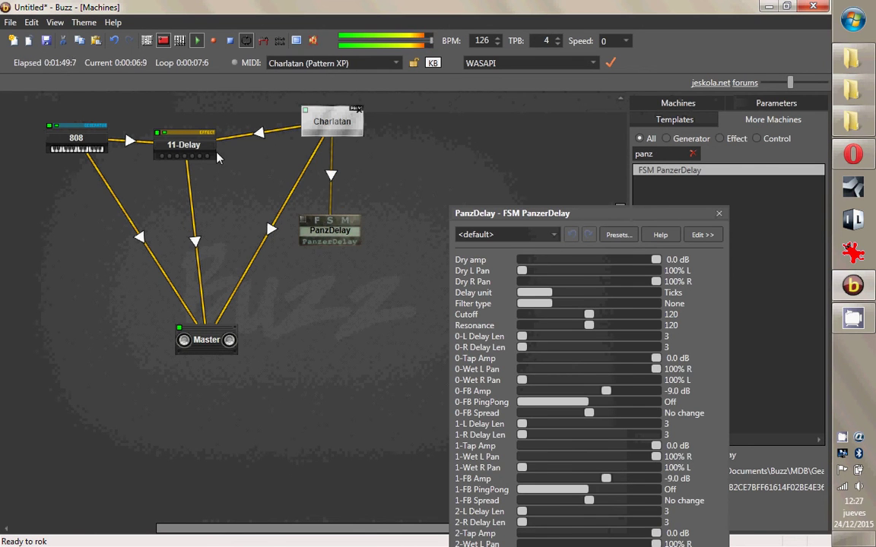
{"action": "mouse_move", "coordinate": [259, 133]}
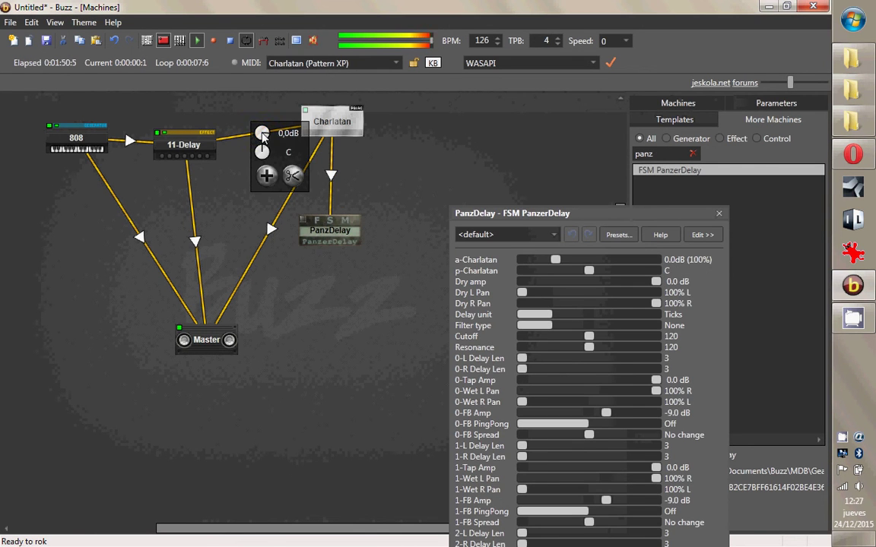
{"action": "left_click", "coordinate": [296, 177]}
{"action": "left_click_drag", "start_coordinate": [312, 218], "coordinate": [199, 341]}
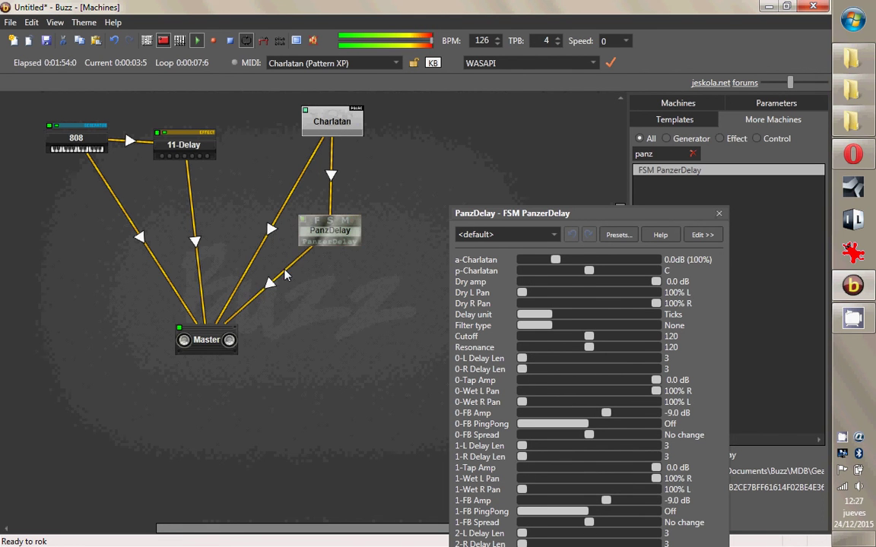
Move PanzDelay away from Charlatan, Charlatan closer to 11-Delay, and the parameter window to where all its settings fit.
{"action": "left_click_drag", "start_coordinate": [330, 229], "coordinate": [374, 228]}
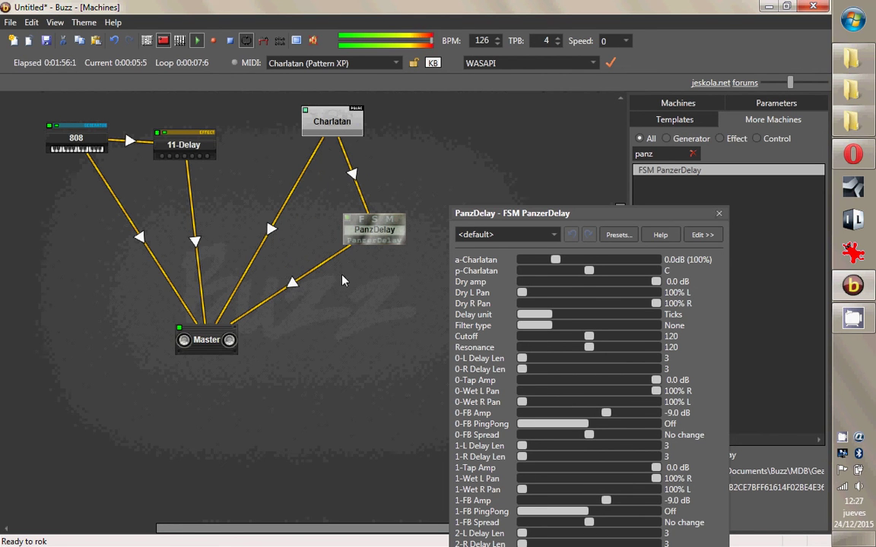
{"action": "left_click_drag", "start_coordinate": [307, 114], "coordinate": [246, 151]}
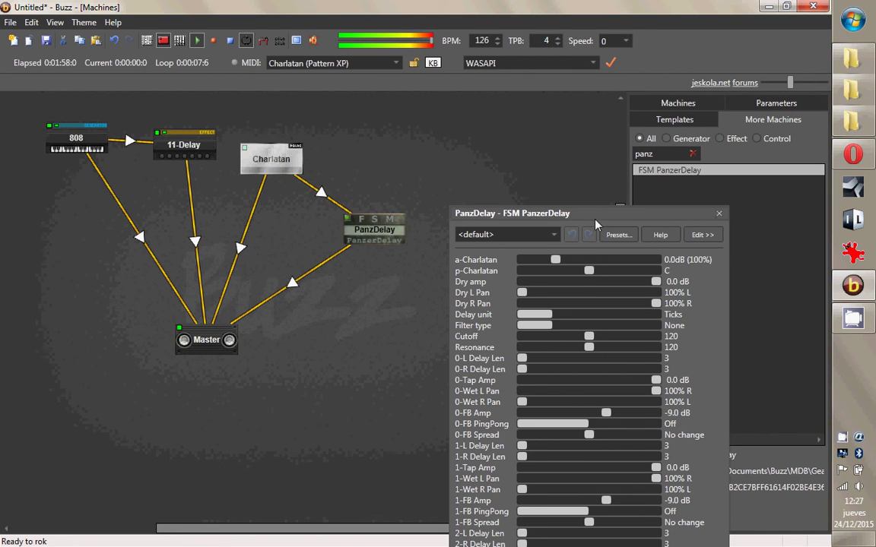
{"action": "left_click_drag", "start_coordinate": [471, 219], "coordinate": [518, 37]}
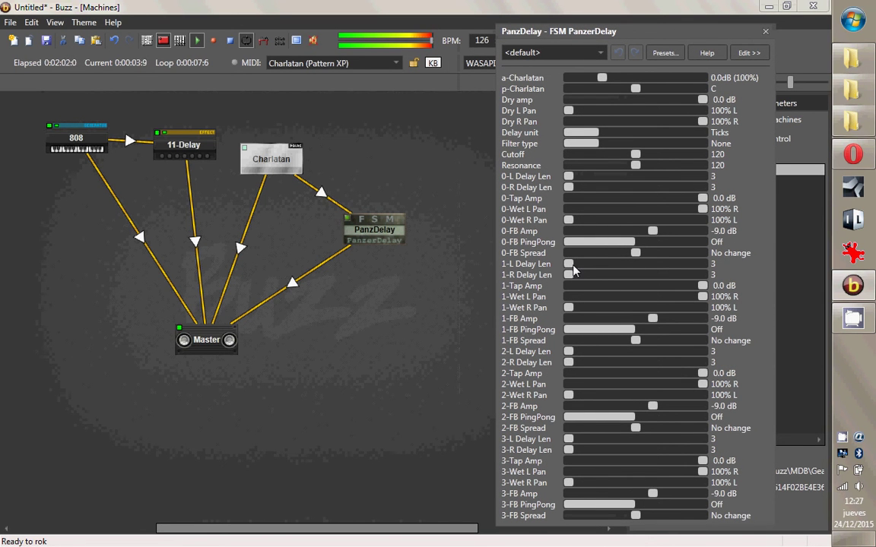
Set PanzDelay's L and R delay lengths to 5 for track 1, 2 for track 2 and 6 for track 3.
{"action": "key", "text": "Right"}
{"action": "key", "text": "Right"}
{"action": "key", "text": "Right"}
{"action": "left_click", "coordinate": [572, 361]}
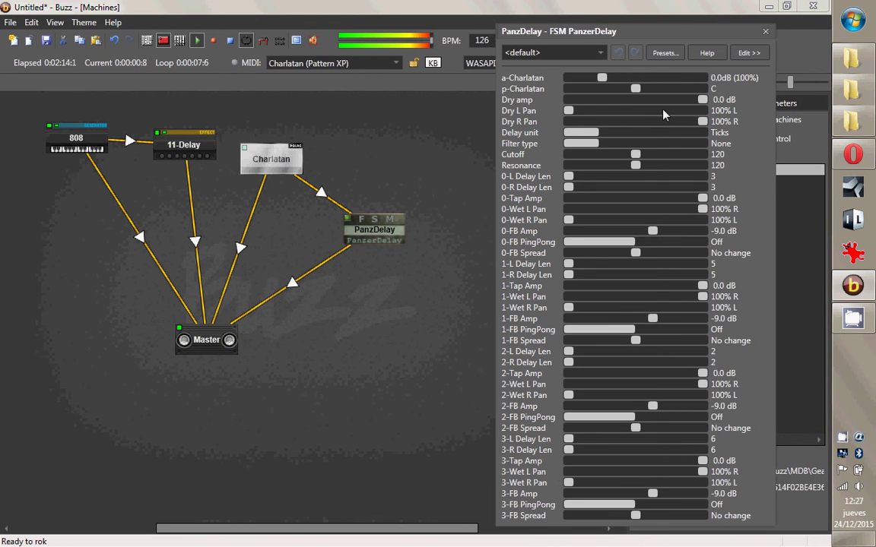
Set PanzDelay's Dry amp to -inf dB and, after trying Dry R Pan at 100% L, return it to 100% R.
{"action": "left_click_drag", "start_coordinate": [702, 122], "coordinate": [569, 121]}
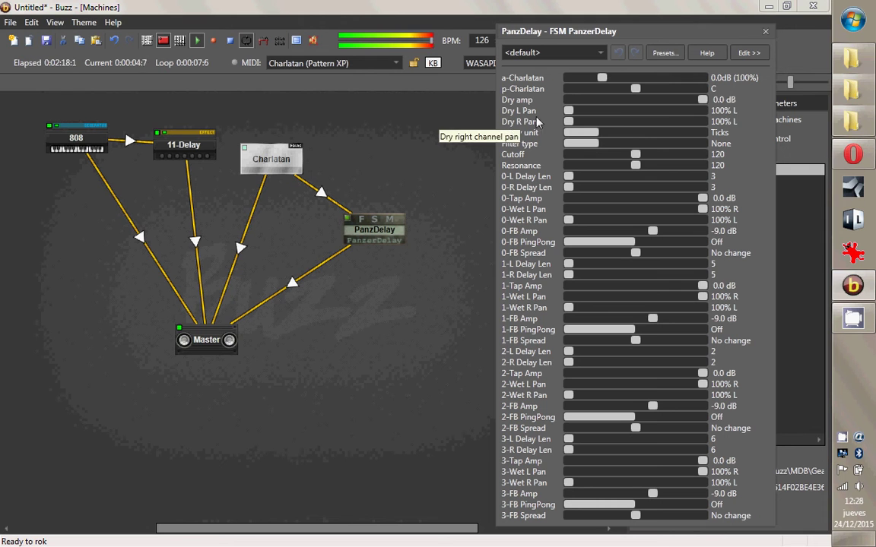
{"action": "left_click_drag", "start_coordinate": [704, 102], "coordinate": [568, 101]}
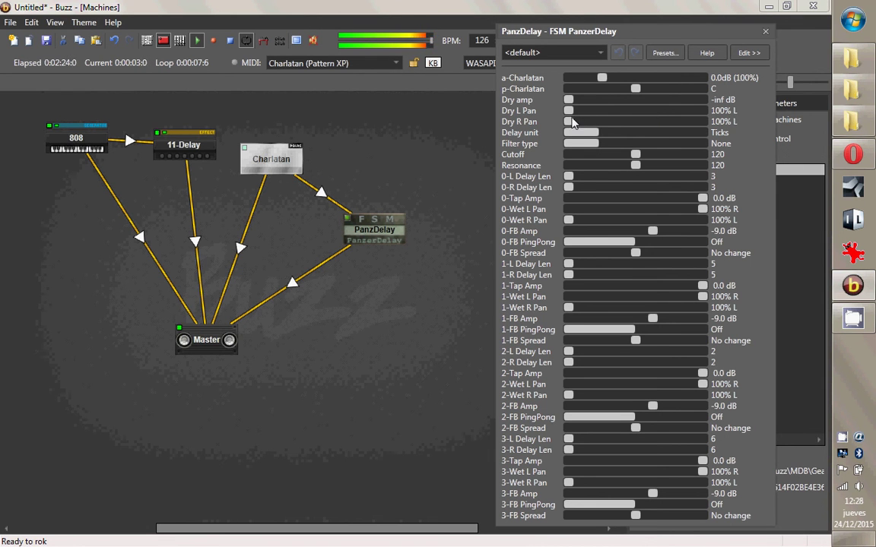
{"action": "left_click_drag", "start_coordinate": [569, 122], "coordinate": [746, 128]}
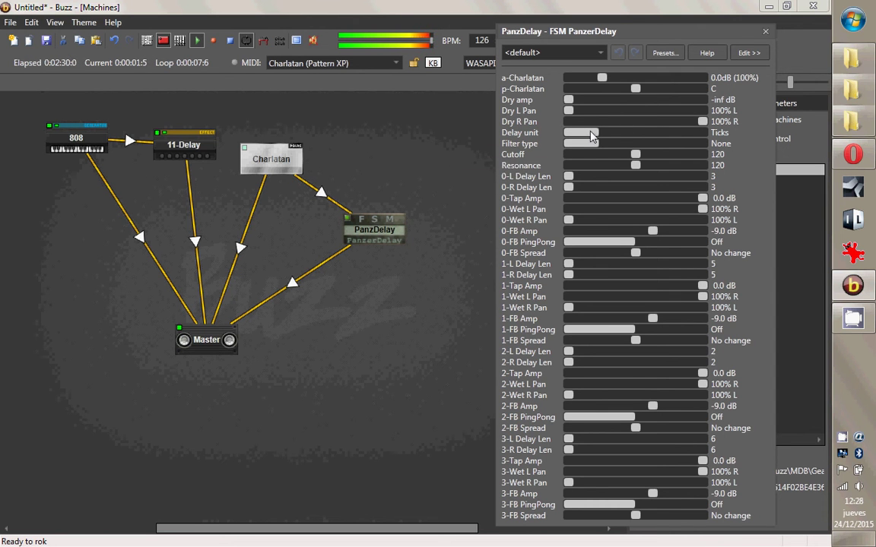
{"action": "left_click_drag", "start_coordinate": [584, 133], "coordinate": [521, 127]}
Open Charlatan's pattern 00 from row 32 of the sequence and place the cursor at track 1, row 1.
{"action": "key", "text": "F4"}
{"action": "left_click", "coordinate": [112, 141]}
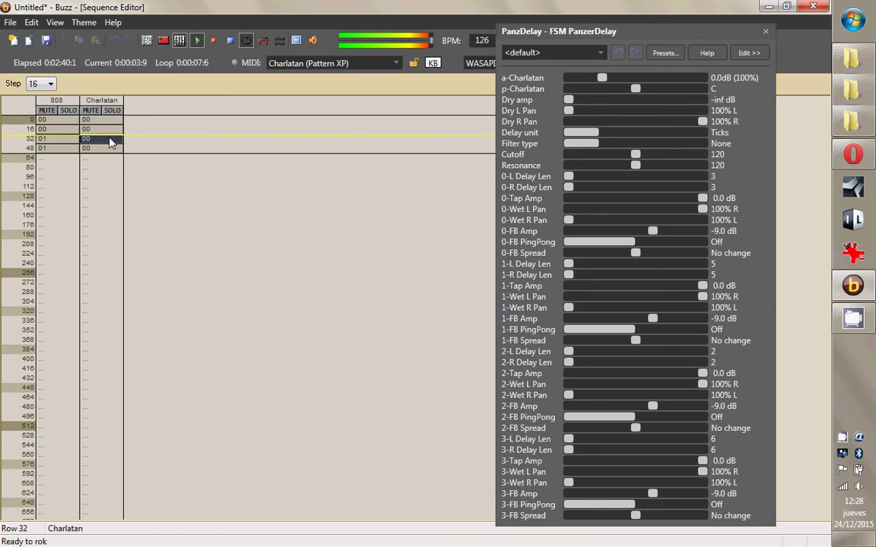
{"action": "double_click", "coordinate": [110, 142]}
{"action": "left_click", "coordinate": [93, 203]}
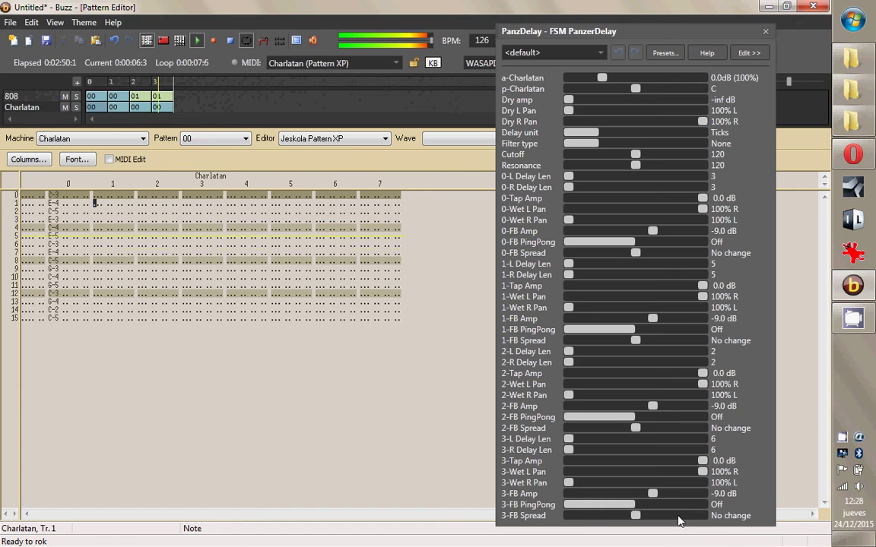
Set PanzDelay's FB Spread to 81% outside for track 1, 17% inside for track 2 and 68% outside for track 3.
{"action": "left_click_drag", "start_coordinate": [635, 516], "coordinate": [688, 506]}
{"action": "left_click_drag", "start_coordinate": [634, 428], "coordinate": [624, 428]}
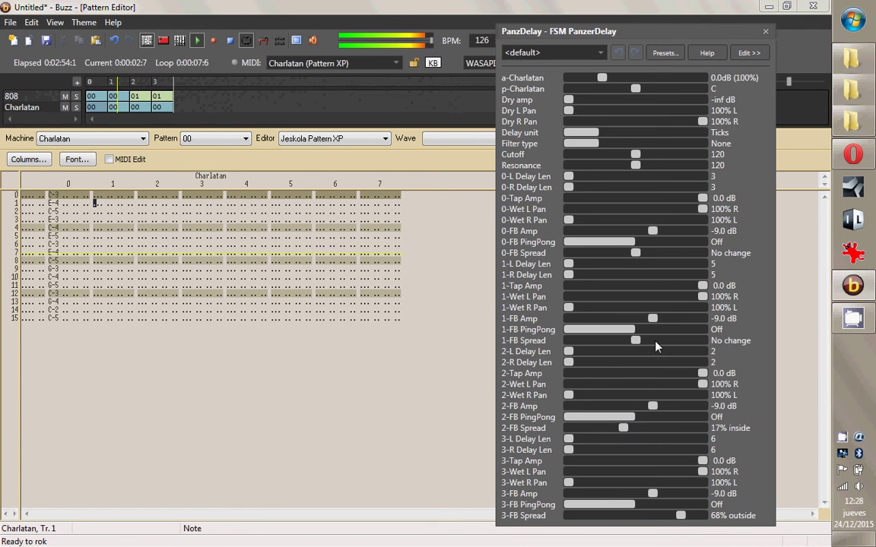
{"action": "left_click_drag", "start_coordinate": [638, 344], "coordinate": [690, 343]}
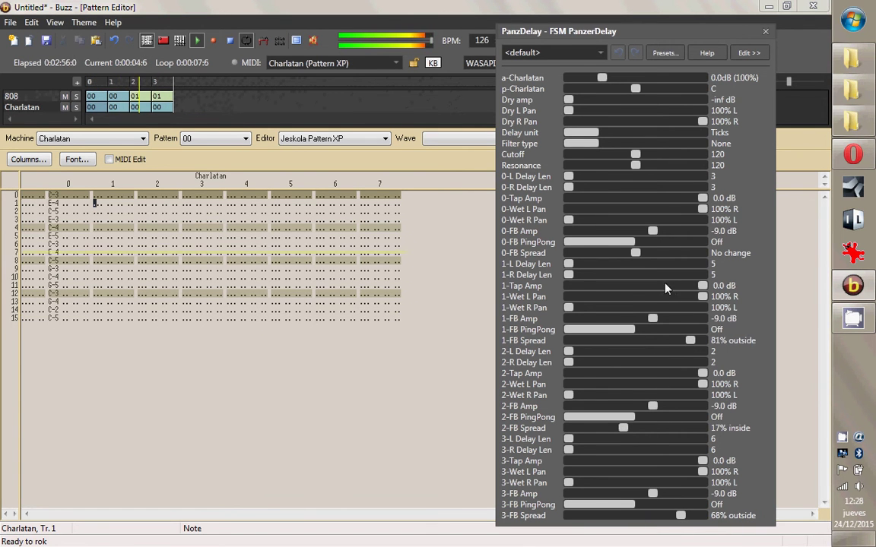
Try PanzDelay's track 1 Wet L Pan at 80% R and Wet R Pan at 64% L, and set both to 100% R.
{"action": "left_click_drag", "start_coordinate": [569, 307], "coordinate": [592, 307]}
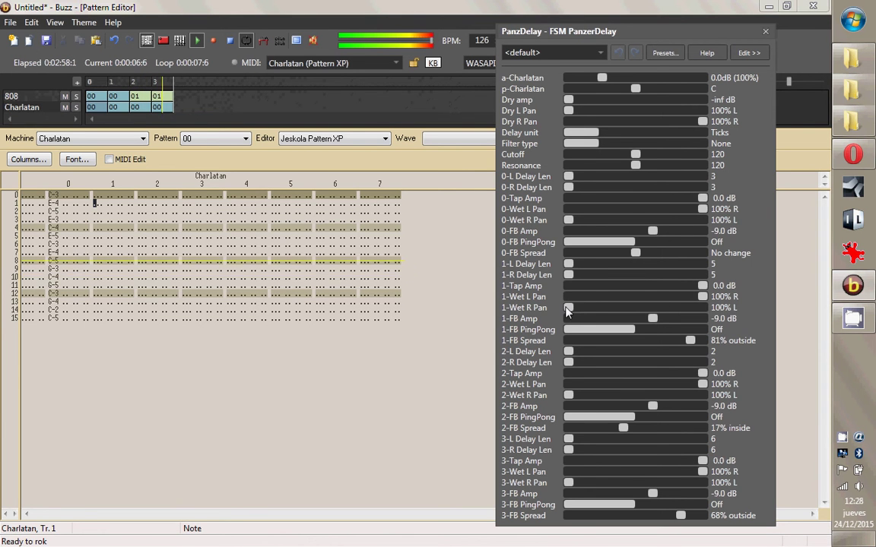
{"action": "left_click_drag", "start_coordinate": [701, 297], "coordinate": [690, 296]}
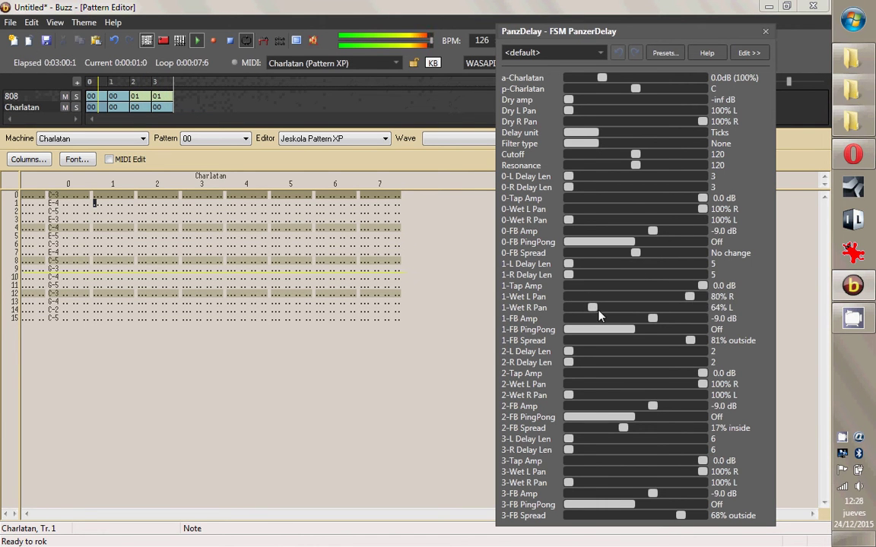
{"action": "left_click_drag", "start_coordinate": [620, 308], "coordinate": [715, 296]}
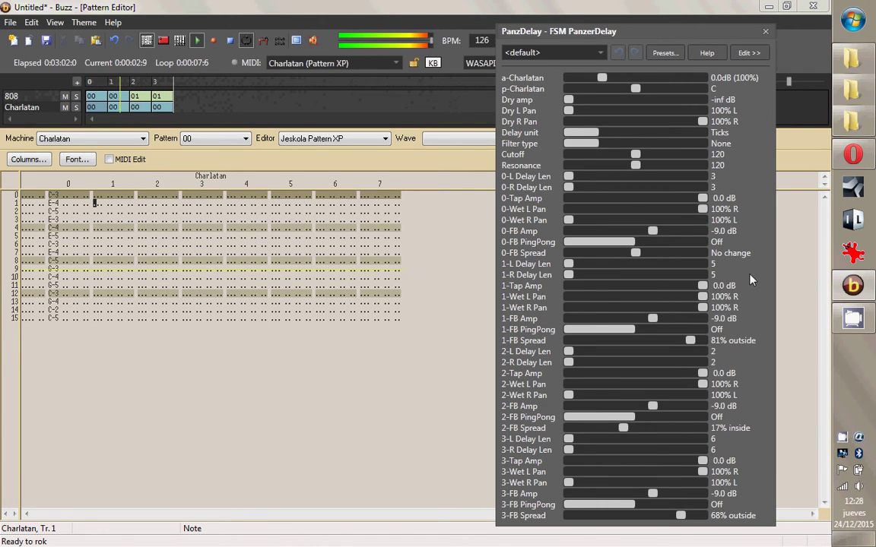
Set PanzDelay's track 2 delay lengths to 16 ticks left and 8 ticks right, and return to the machines view.
{"action": "mouse_move", "coordinate": [568, 363]}
{"action": "left_mouse_down"}
{"action": "mouse_move", "coordinate": [574, 367]}
{"action": "mouse_move", "coordinate": [568, 353]}
{"action": "mouse_move", "coordinate": [567, 363]}
{"action": "left_mouse_up"}
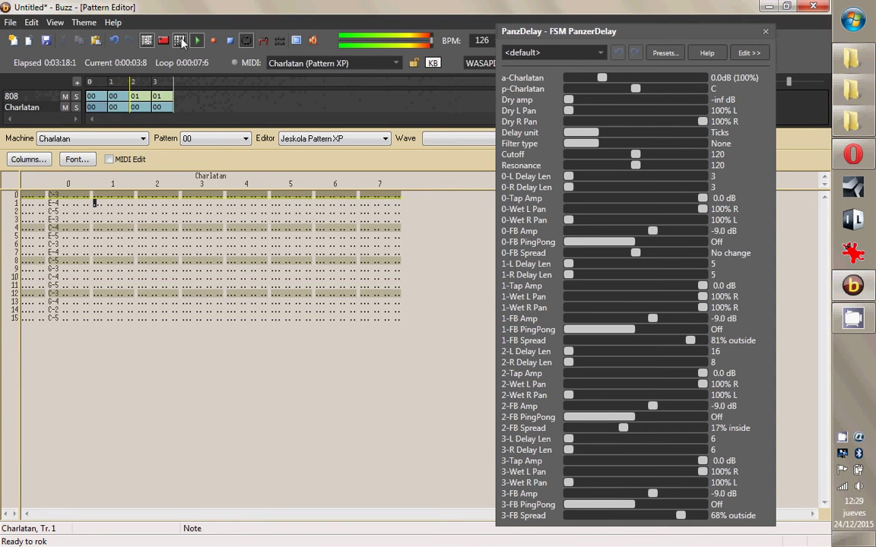
{"action": "key", "text": "F4"}
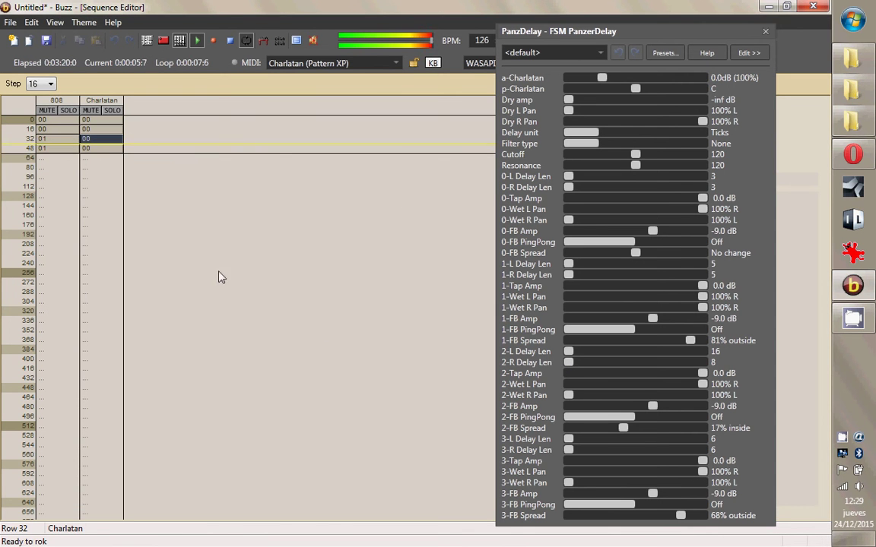
{"action": "key", "text": "F3"}
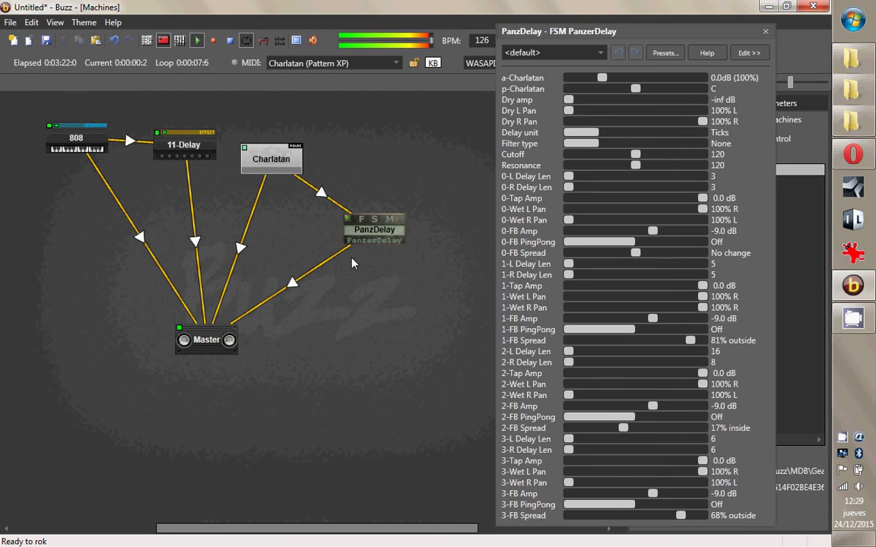
Lower the Charlatan-to-PanzDelay connection volume to -6.1 dB, and move PanzDelay slightly down with its parameter window closed.
{"action": "mouse_move", "coordinate": [325, 196]}
{"action": "mouse_move", "coordinate": [325, 196]}
{"action": "left_mouse_down"}
{"action": "mouse_move", "coordinate": [325, 321]}
{"action": "mouse_move", "coordinate": [327, 206]}
{"action": "left_mouse_up"}
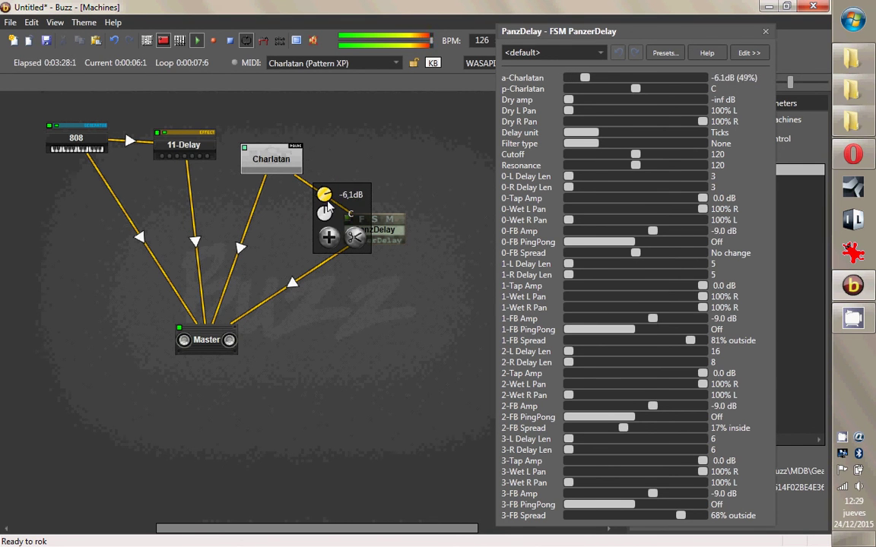
{"action": "mouse_move", "coordinate": [356, 240]}
{"action": "left_mouse_down"}
{"action": "mouse_move", "coordinate": [346, 244]}
{"action": "mouse_move", "coordinate": [351, 256]}
{"action": "left_mouse_up"}
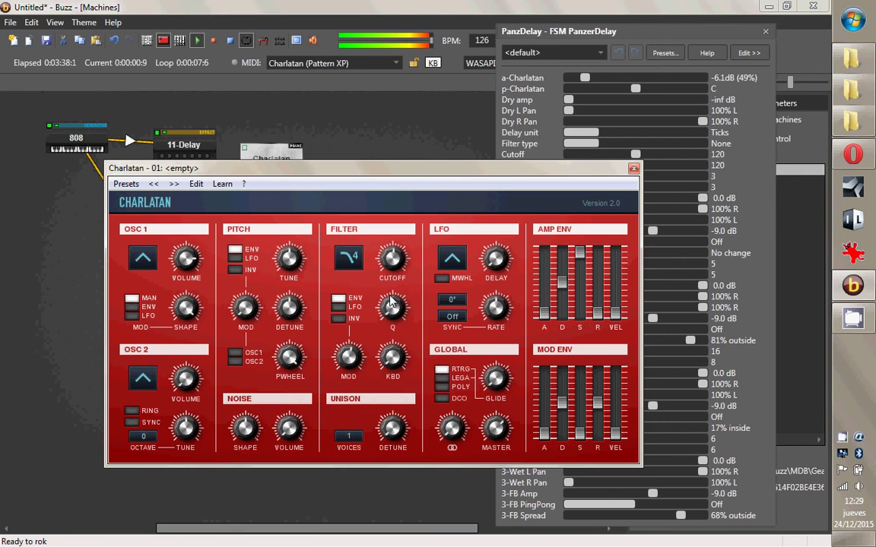
{"action": "key", "text": "Escape"}
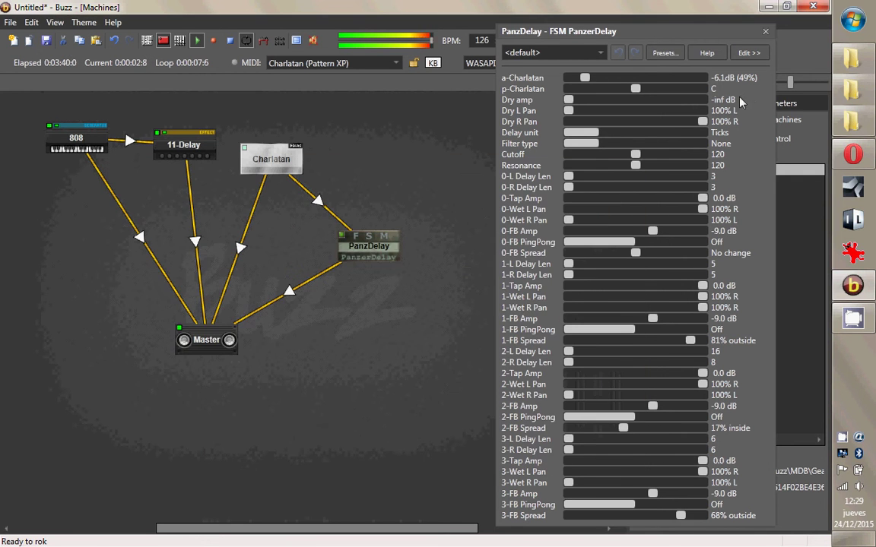
{"action": "left_click", "coordinate": [765, 32]}
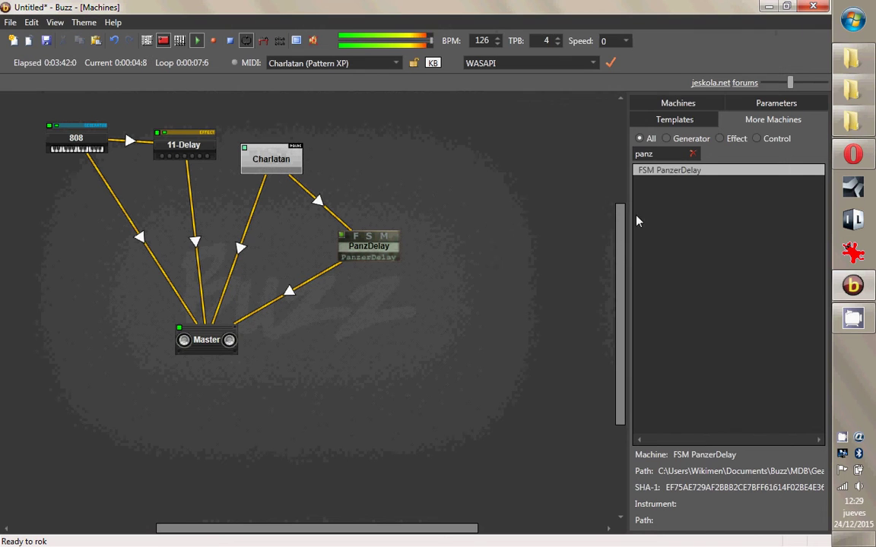
Search the machine list for "infec" and add both FSM Infector versions beside the existing machines.
{"action": "type", "text": "infec"}
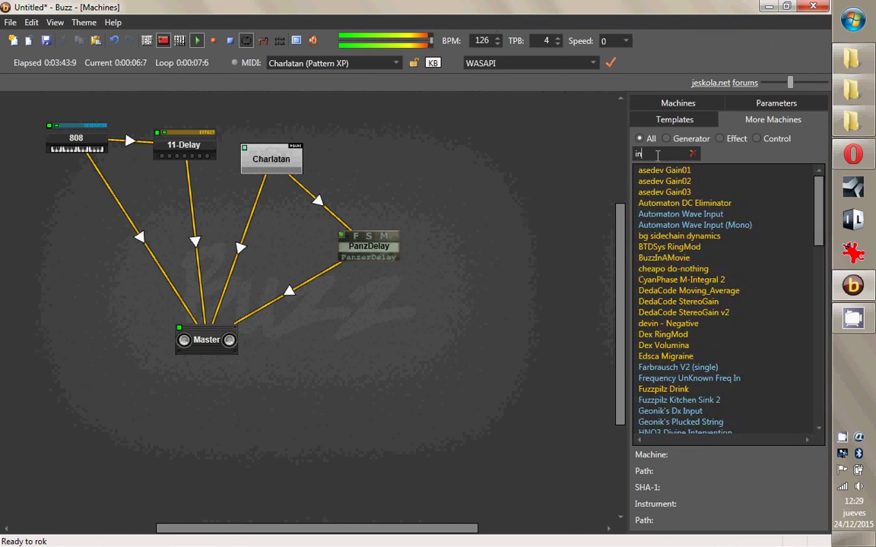
{"action": "left_click", "coordinate": [690, 105]}
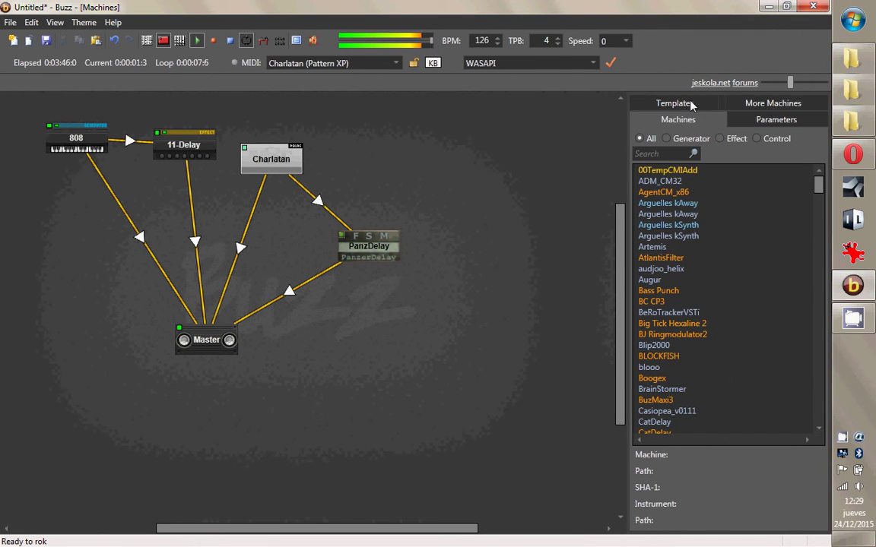
{"action": "left_click", "coordinate": [669, 156]}
{"action": "type", "text": "infec"}
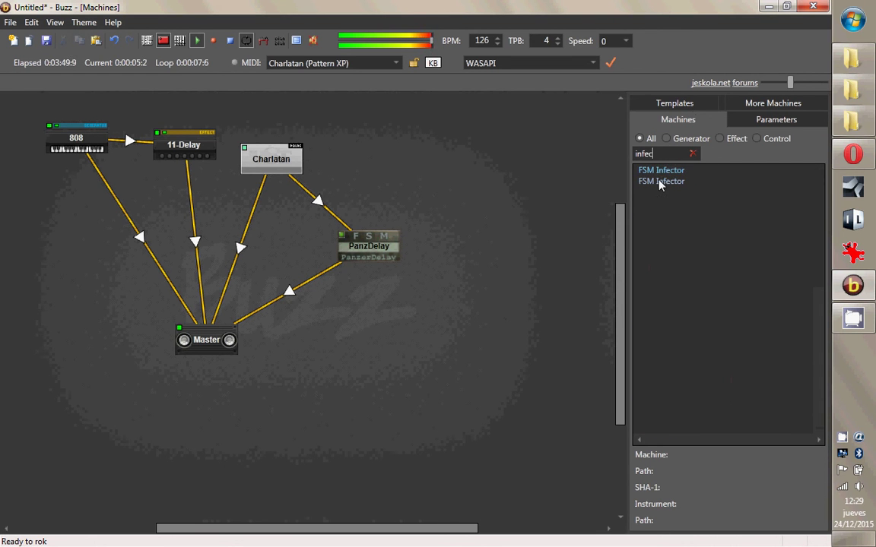
{"action": "left_click_drag", "start_coordinate": [673, 173], "coordinate": [473, 162]}
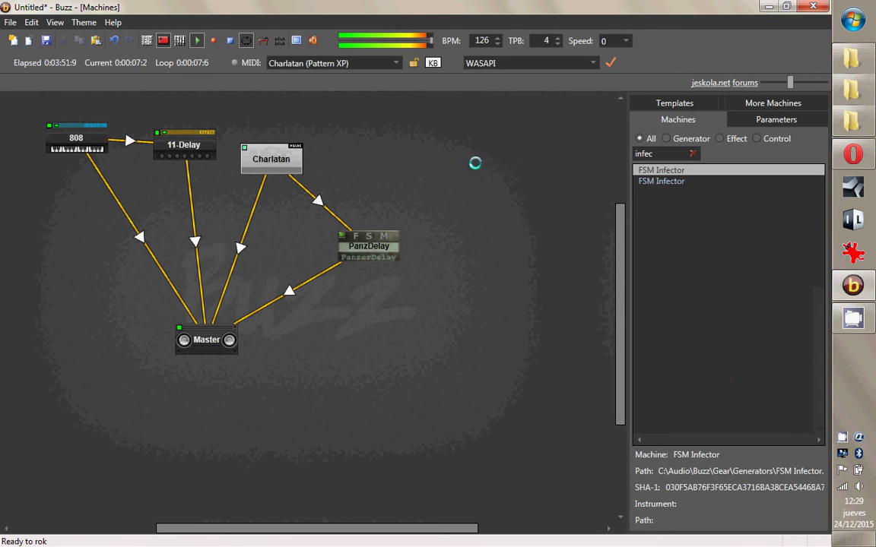
{"action": "left_click", "coordinate": [657, 182]}
{"action": "left_click_drag", "start_coordinate": [657, 188], "coordinate": [493, 215]}
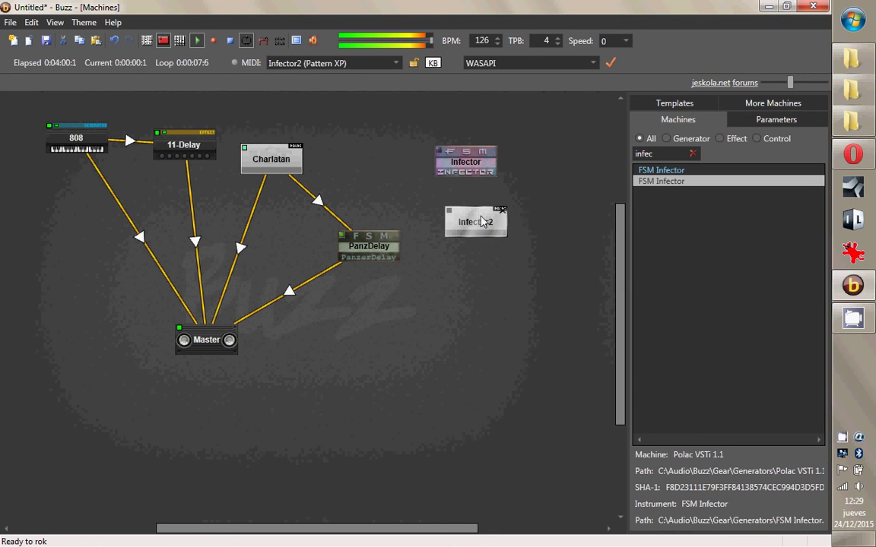
Delete the first Infector machine and connect Infector2 to both PanzDelay and Master.
{"action": "left_click_drag", "start_coordinate": [479, 222], "coordinate": [374, 240]}
{"action": "left_click", "coordinate": [493, 149]}
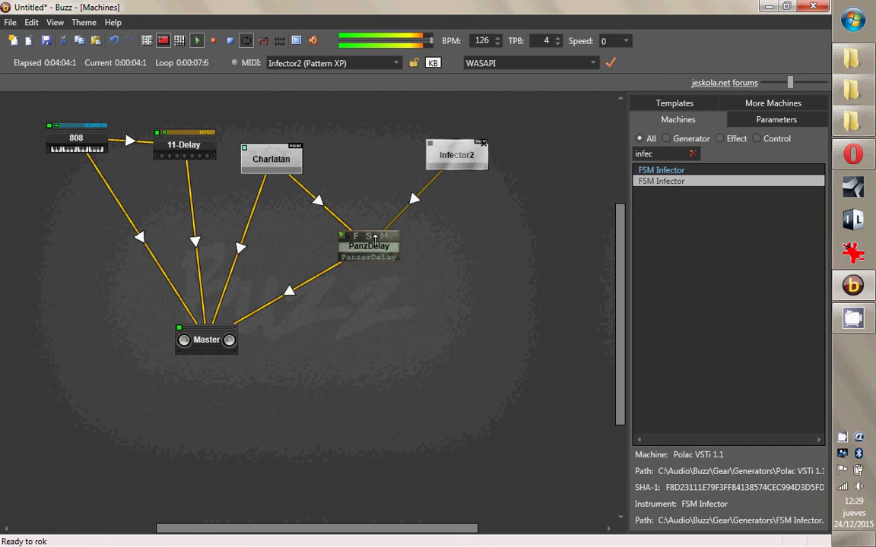
{"action": "left_click_drag", "start_coordinate": [457, 157], "coordinate": [235, 327]}
{"action": "left_click_drag", "start_coordinate": [456, 262], "coordinate": [455, 322]}
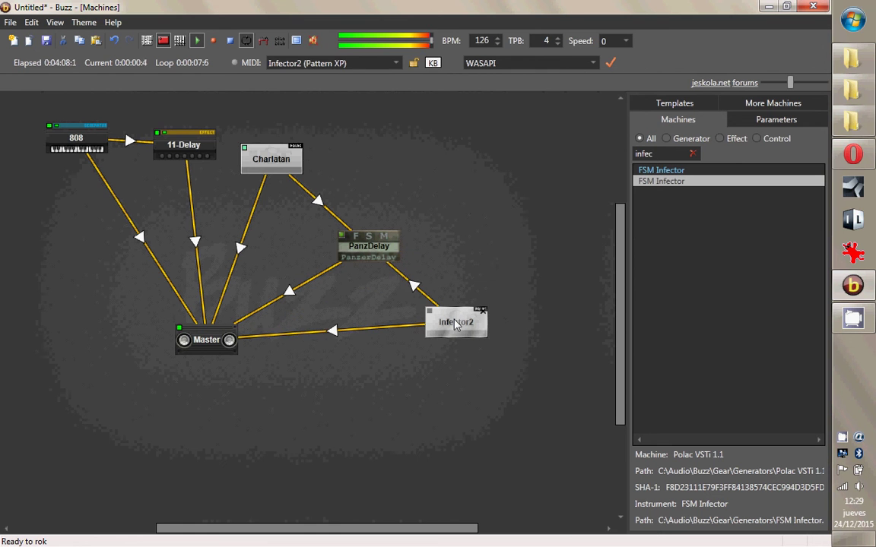
Open Infector2's parameters, search its presets for "stri", and load and audition "JBM - Heavenly stringz 2".
{"action": "double_click", "coordinate": [455, 325]}
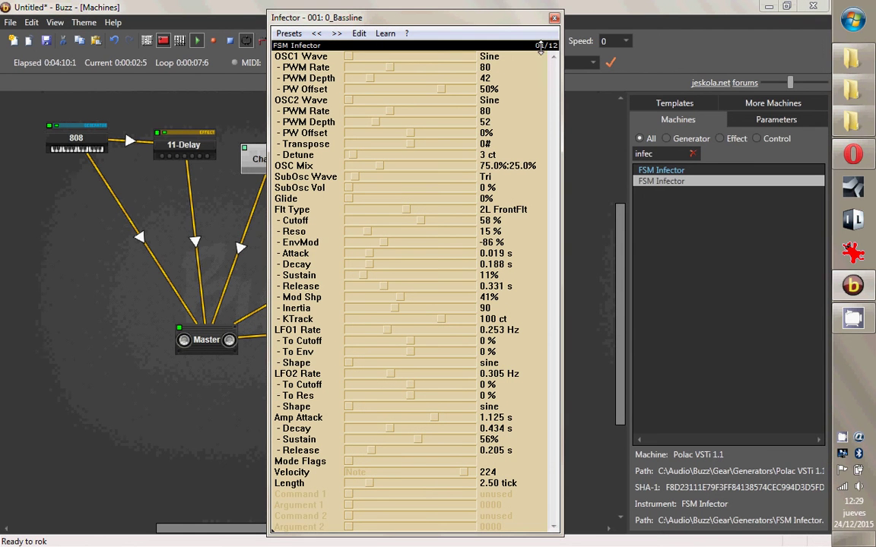
{"action": "left_click_drag", "start_coordinate": [498, 26], "coordinate": [769, 13]}
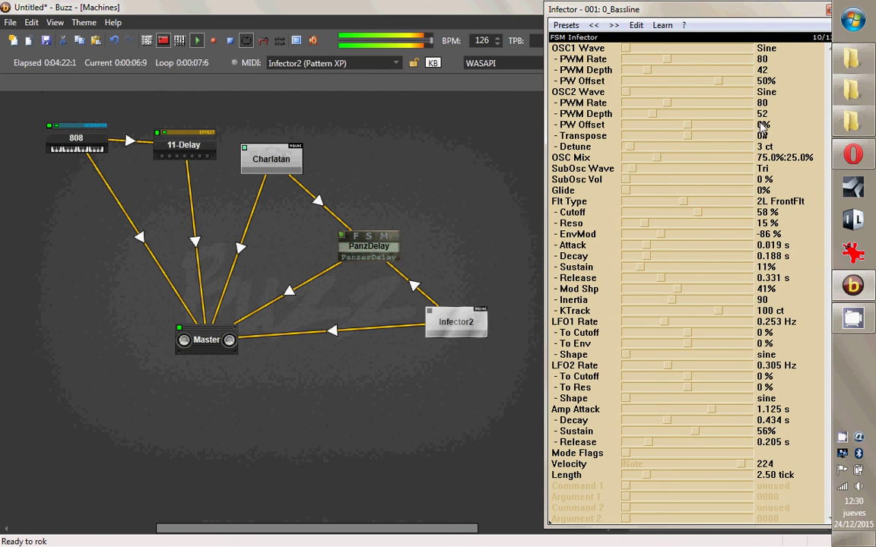
{"action": "left_click", "coordinate": [566, 26]}
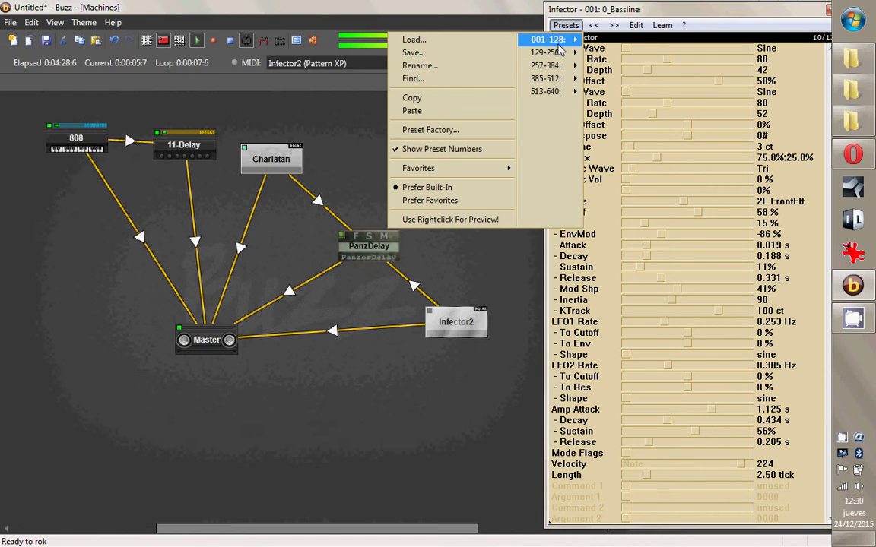
{"action": "mouse_move", "coordinate": [566, 40]}
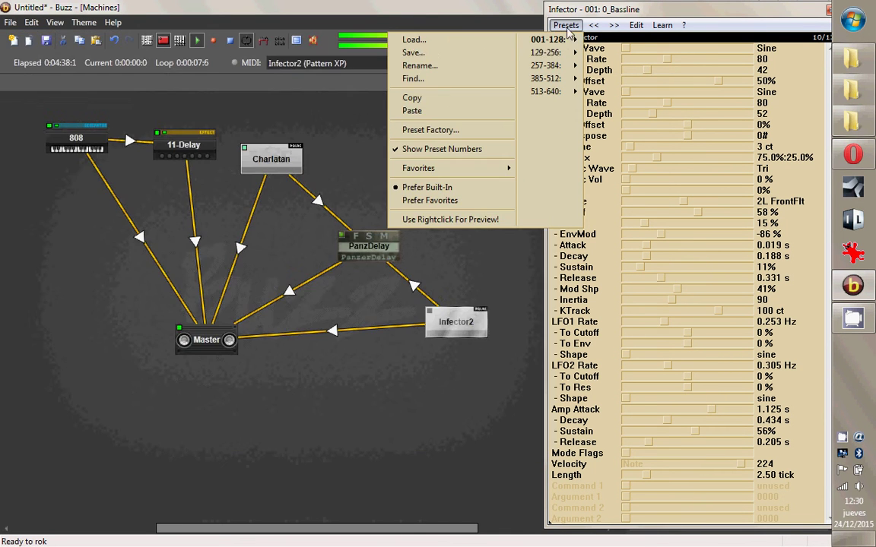
{"action": "left_click", "coordinate": [444, 79]}
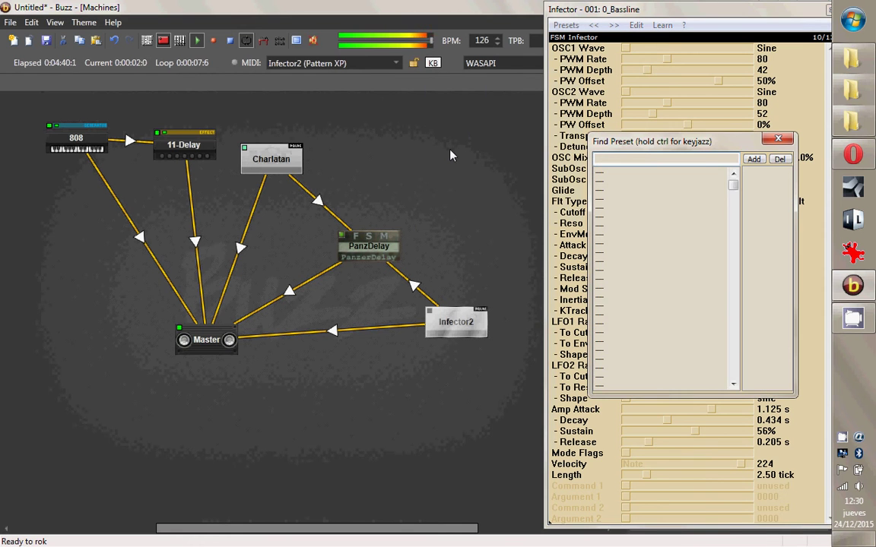
{"action": "type", "text": "stri"}
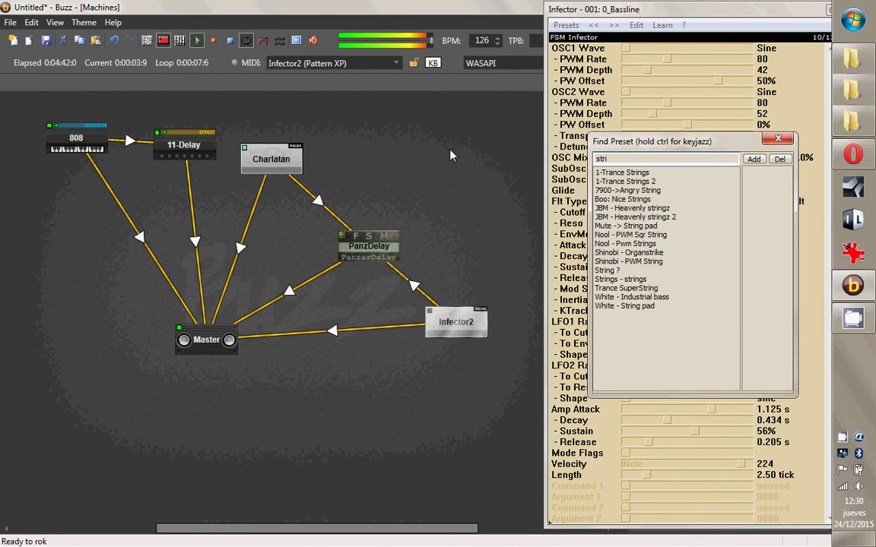
{"action": "left_click", "coordinate": [625, 221]}
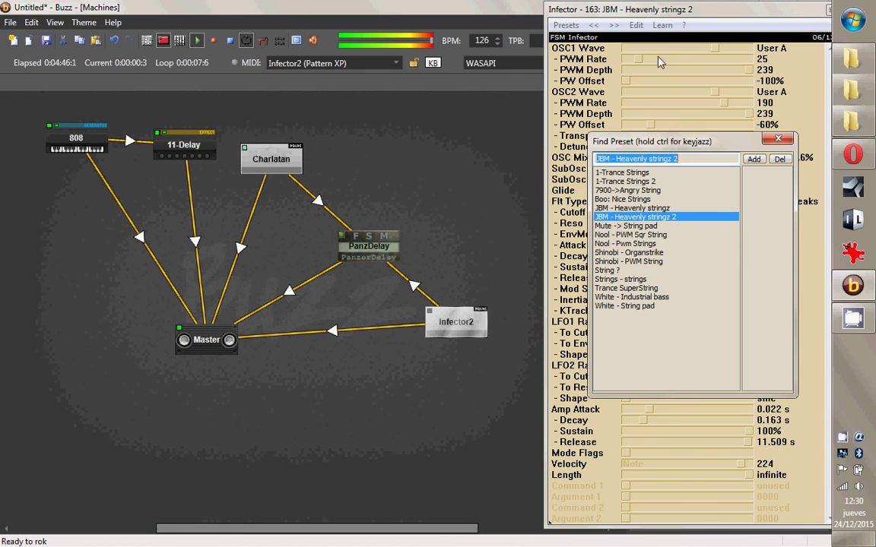
{"action": "type", "text": "zc"}
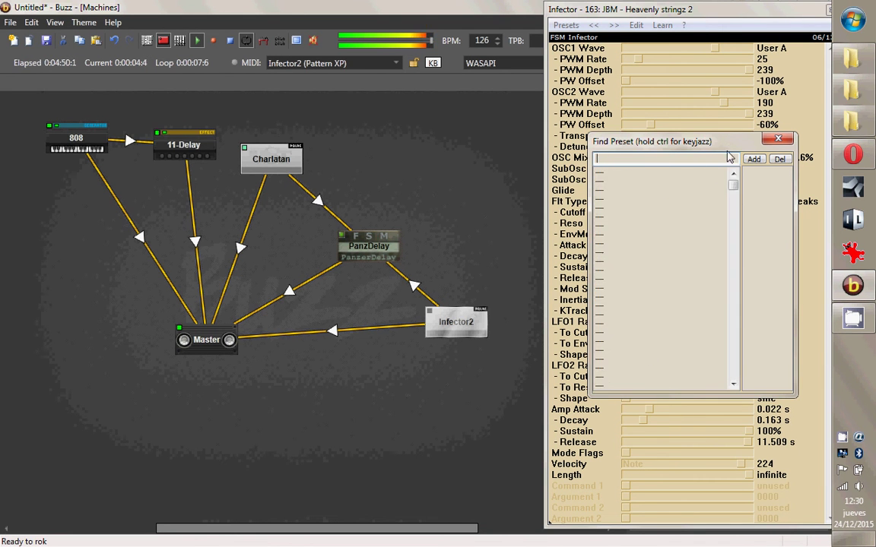
{"action": "key", "text": "Escape"}
Place Infector2's parameter window clear of the machines, and move Infector2 beneath PanzDelay with PanzDelay shifted up.
{"action": "left_click_drag", "start_coordinate": [644, 14], "coordinate": [553, 36]}
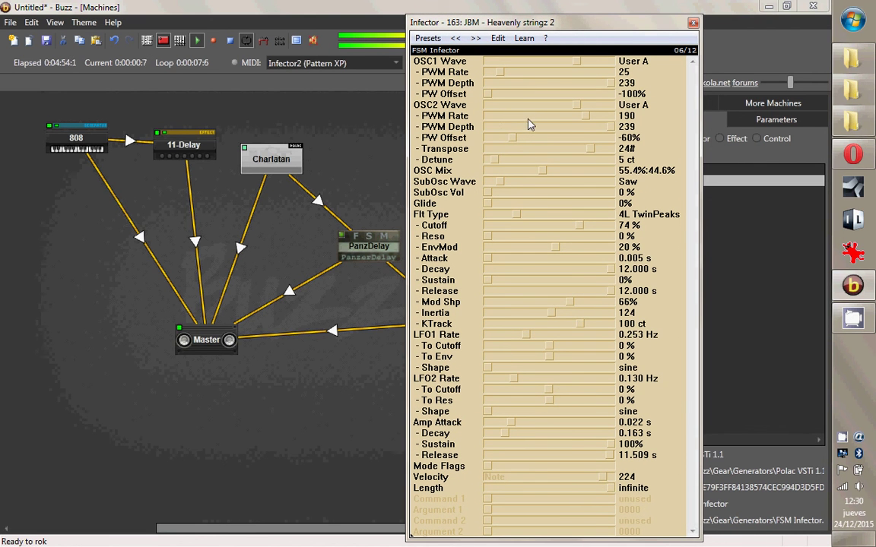
{"action": "left_click", "coordinate": [310, 161]}
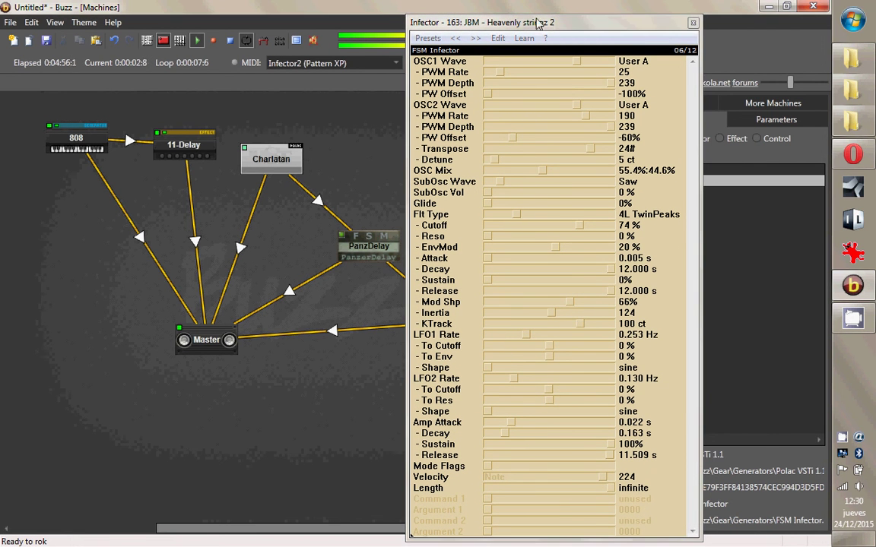
{"action": "left_click_drag", "start_coordinate": [538, 23], "coordinate": [638, 26]}
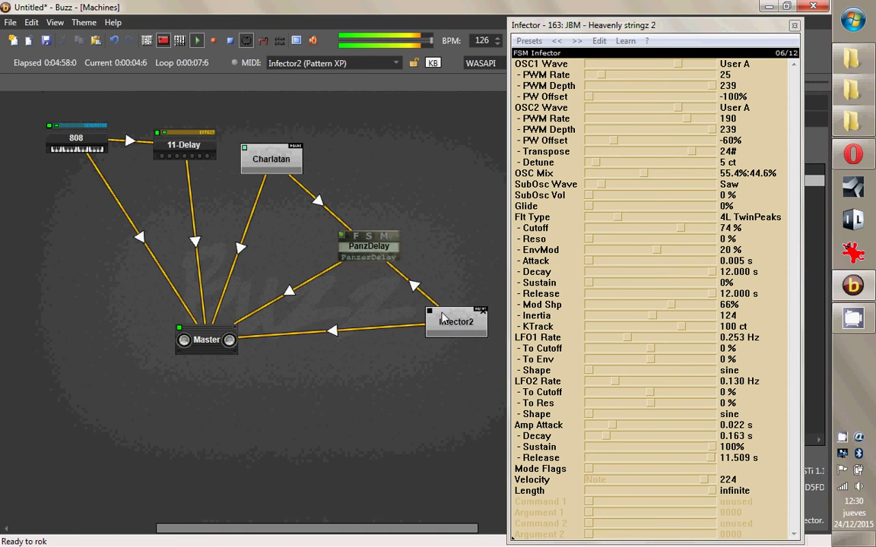
{"action": "left_click_drag", "start_coordinate": [443, 317], "coordinate": [383, 314]}
{"action": "left_click_drag", "start_coordinate": [369, 247], "coordinate": [368, 210]}
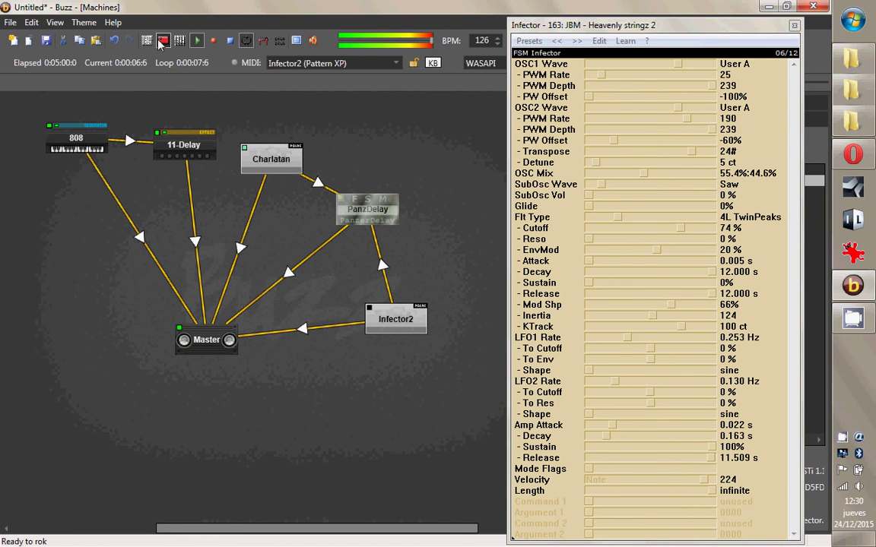
Stop playback and move Infector2 up closer to PanzDelay.
{"action": "left_click", "coordinate": [197, 41]}
{"action": "left_click", "coordinate": [688, 27]}
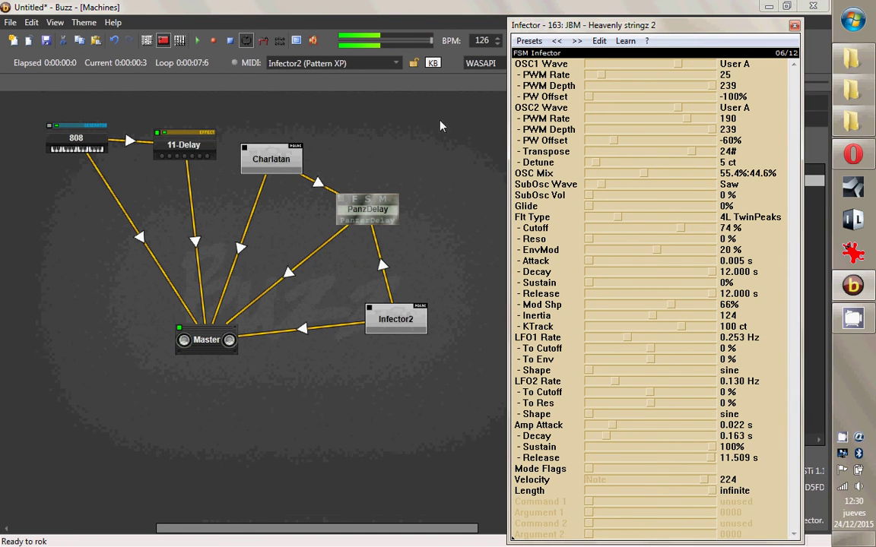
{"action": "left_click", "coordinate": [408, 180]}
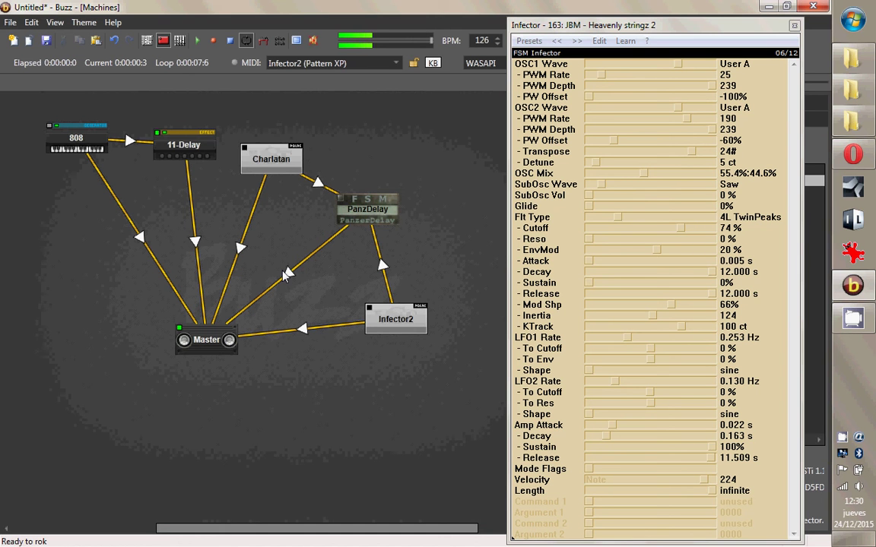
{"action": "left_click_drag", "start_coordinate": [384, 321], "coordinate": [384, 293]}
Audition Infector2's neighbouring presets "JBM - Pussycat" and "JBM - Heavenly stringz 2", and settle on "JBM - Heavenly stringz".
{"action": "left_click", "coordinate": [615, 27]}
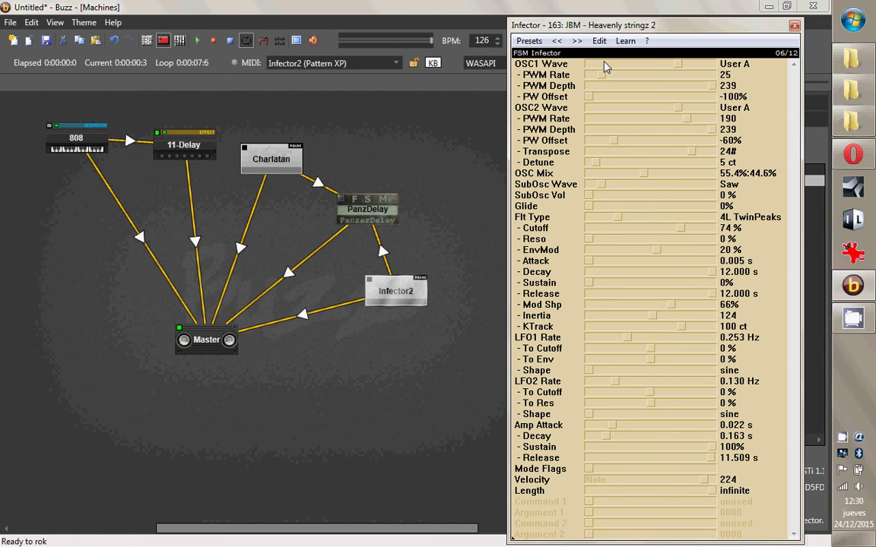
{"action": "left_click", "coordinate": [579, 42]}
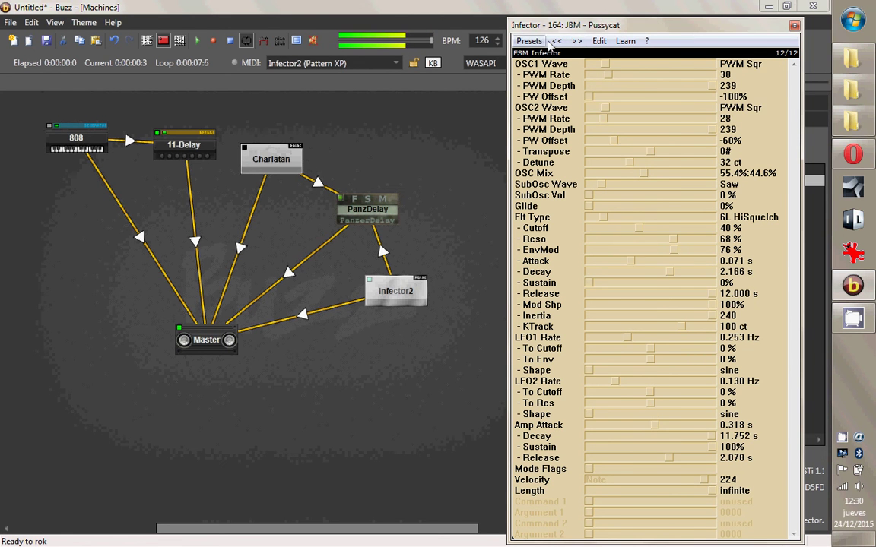
{"action": "left_click", "coordinate": [563, 41]}
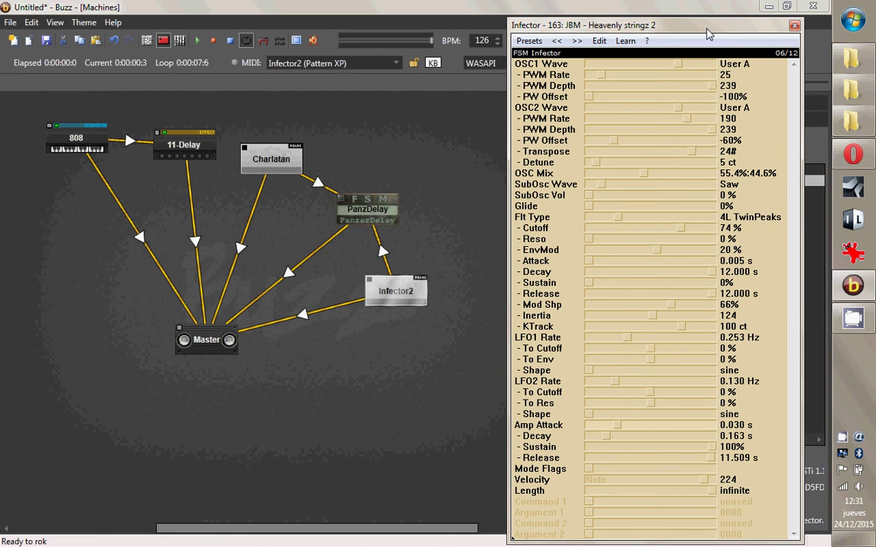
{"action": "left_click", "coordinate": [556, 41]}
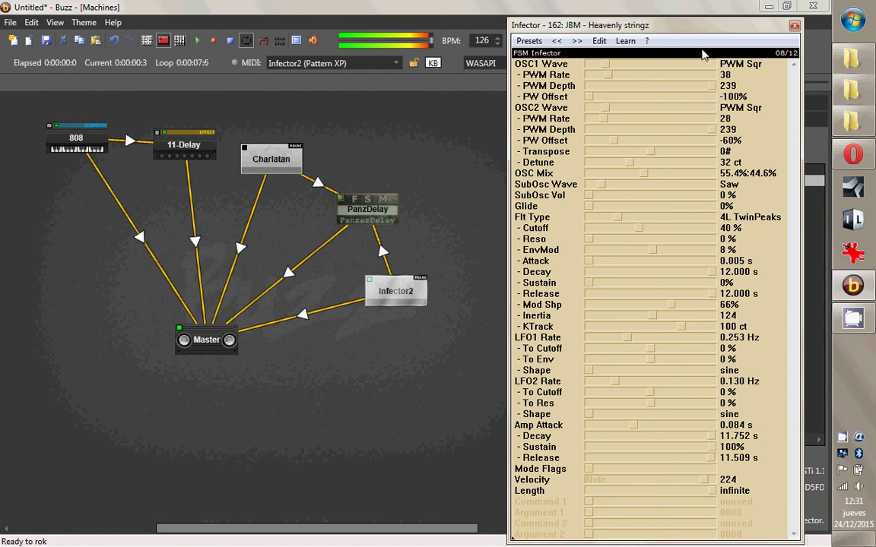
{"action": "type", "text": "z"}
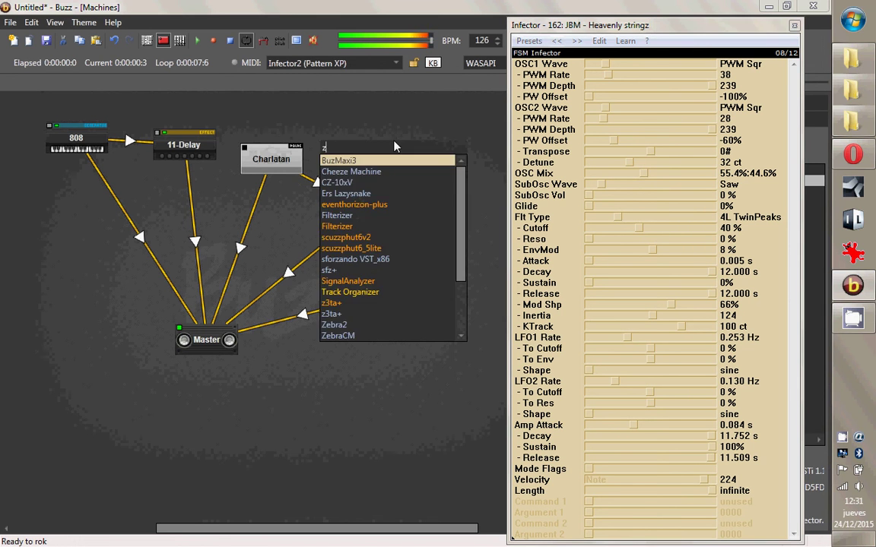
{"action": "type", "text": "ch"}
{"action": "key", "text": "BackSpace"}
{"action": "key", "text": "BackSpace"}
{"action": "key", "text": "BackSpace"}
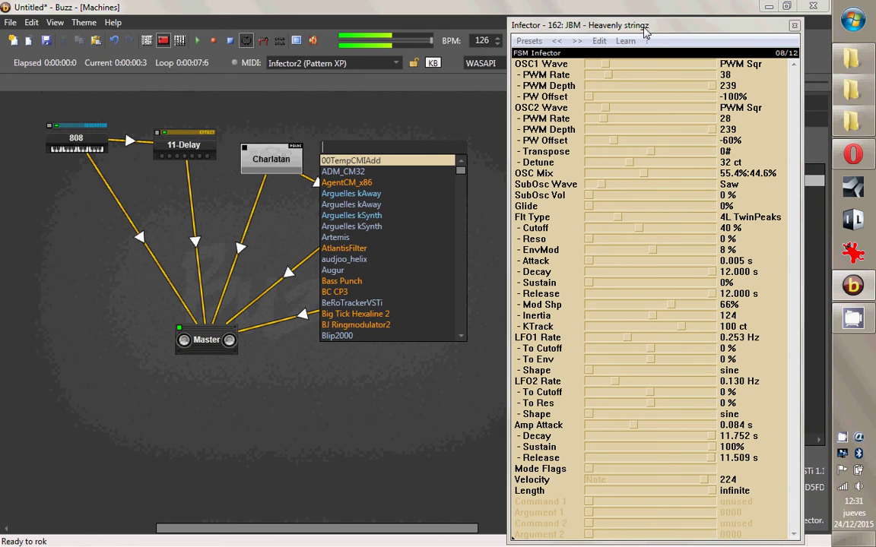
{"action": "key", "text": "Escape"}
Reposition Infector2's parameter window slightly and return the focus to the machines view.
{"action": "left_click_drag", "start_coordinate": [656, 28], "coordinate": [633, 33]}
{"action": "left_click", "coordinate": [360, 120]}
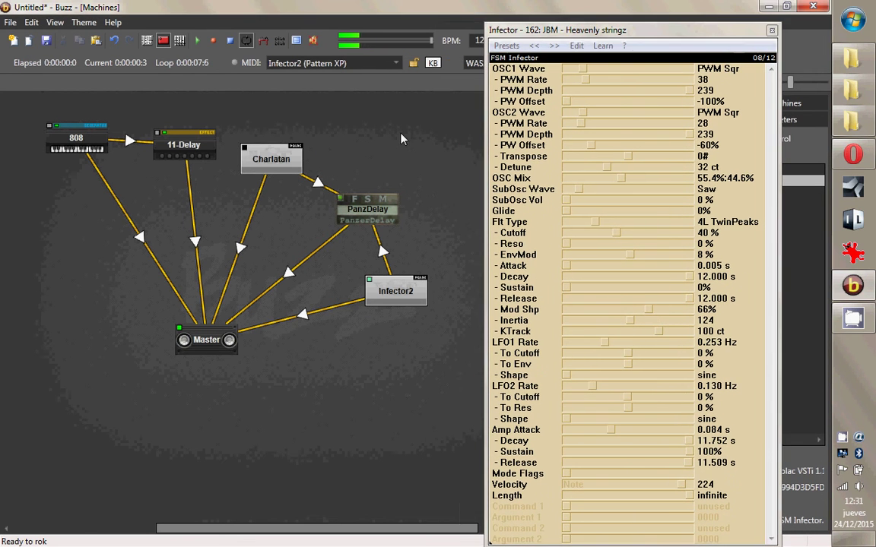
Play a few test notes on Infector2 and shift its parameter window closer to the machines.
{"action": "type", "text": "erqwer"}
{"action": "key", "text": "Escape"}
{"action": "left_click_drag", "start_coordinate": [657, 36], "coordinate": [639, 43]}
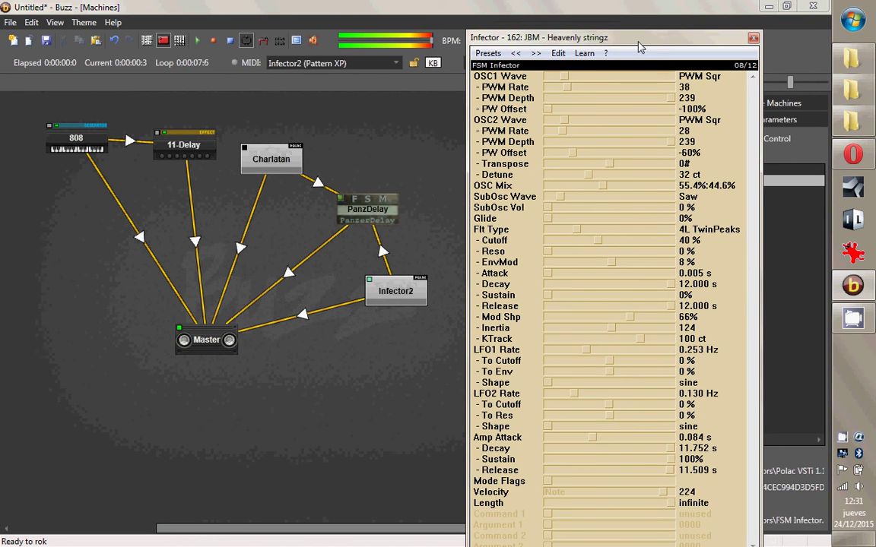
Look over Infector2's preset banks, step through the presets up to "JBM - Smooth bass", and return to "JBM - Heavenly stringz".
{"action": "left_click", "coordinate": [488, 54]}
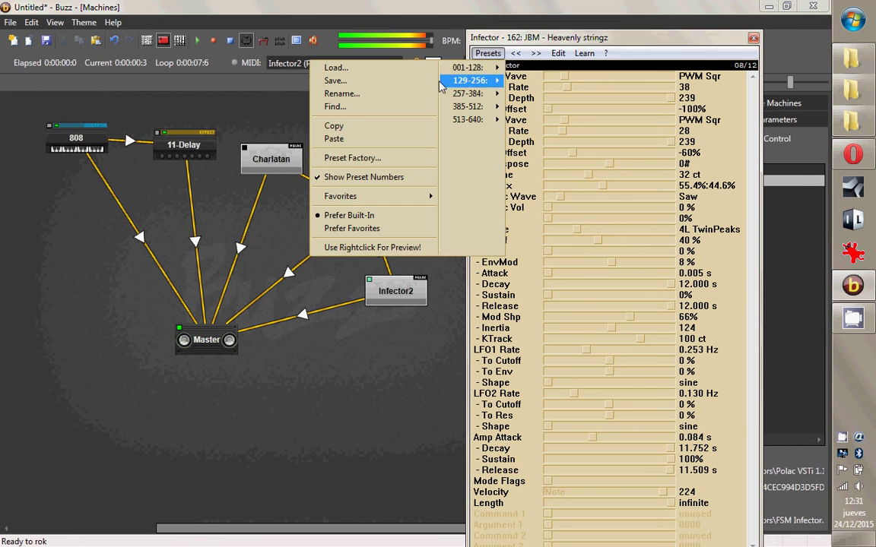
{"action": "mouse_move", "coordinate": [464, 84]}
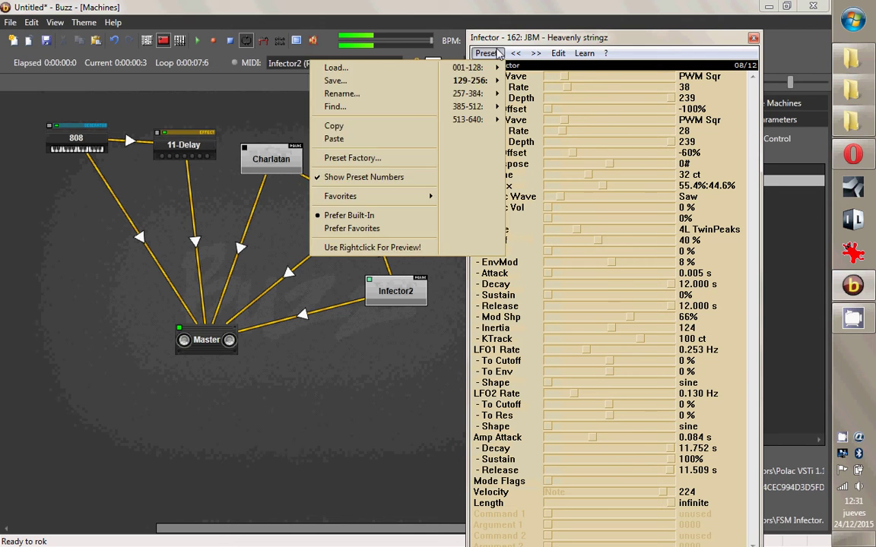
{"action": "left_click", "coordinate": [498, 53]}
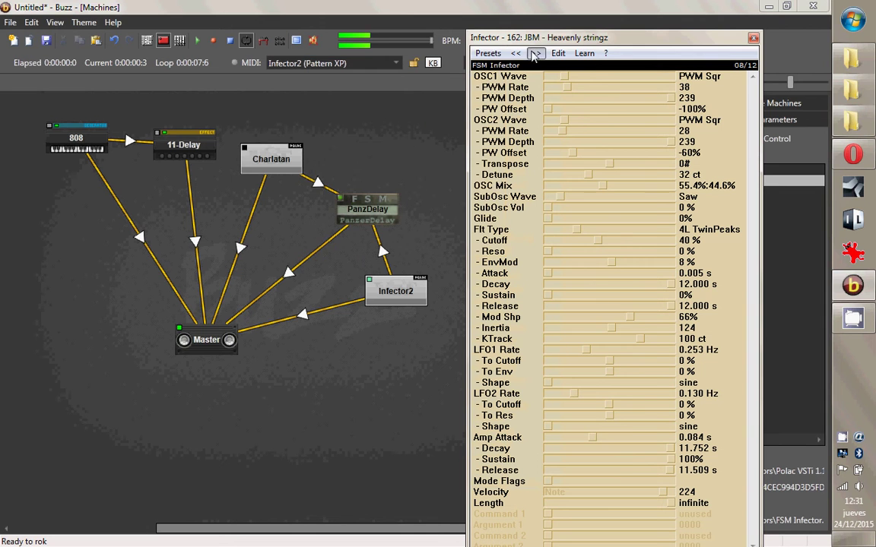
{"action": "left_click", "coordinate": [535, 53]}
{"action": "left_click", "coordinate": [535, 54]}
{"action": "left_click", "coordinate": [516, 54]}
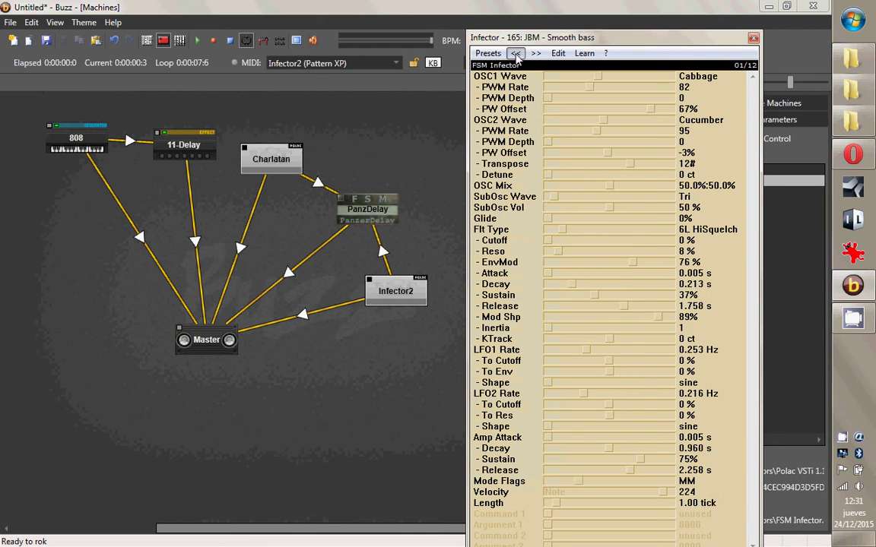
{"action": "left_click", "coordinate": [516, 53]}
{"action": "left_click", "coordinate": [536, 53]}
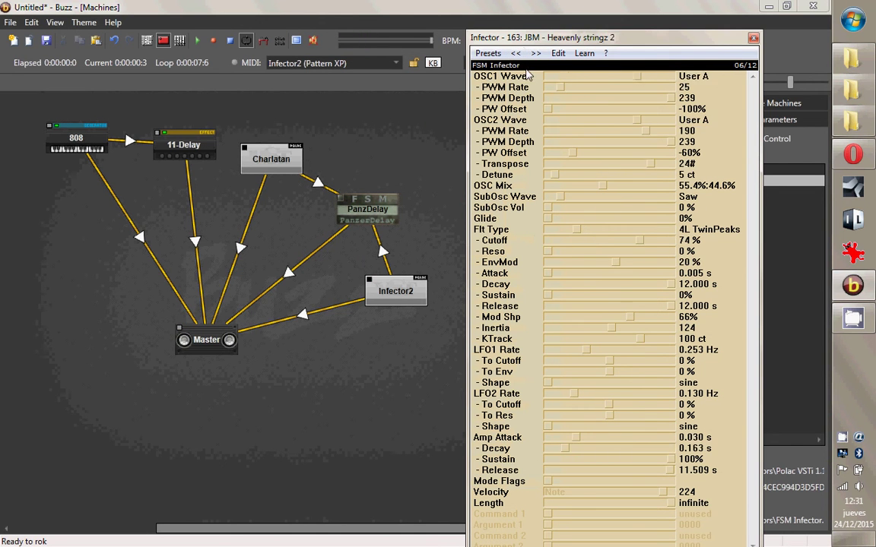
{"action": "left_click", "coordinate": [535, 54]}
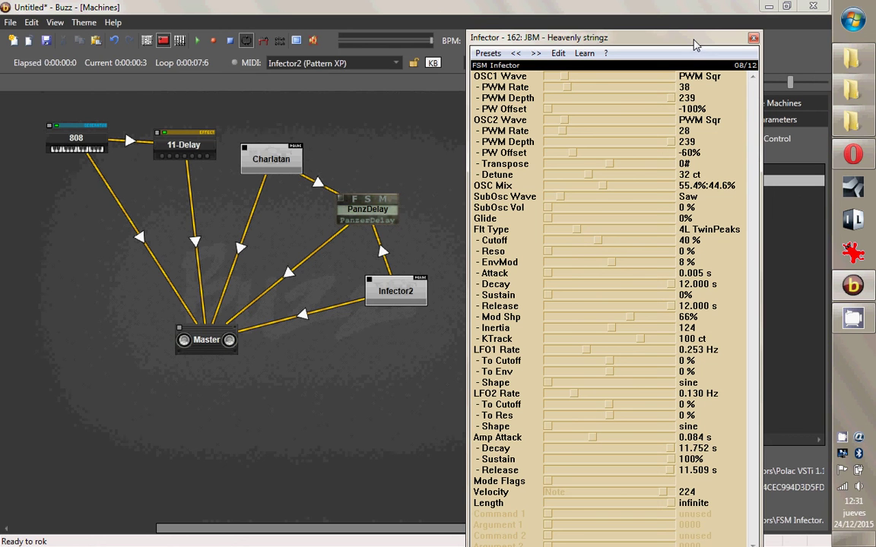
Reposition and close Infector2's parameter window, and open Infector2's pattern 00 from row 0 of its track in the sequence editor.
{"action": "left_click_drag", "start_coordinate": [682, 47], "coordinate": [641, 43]}
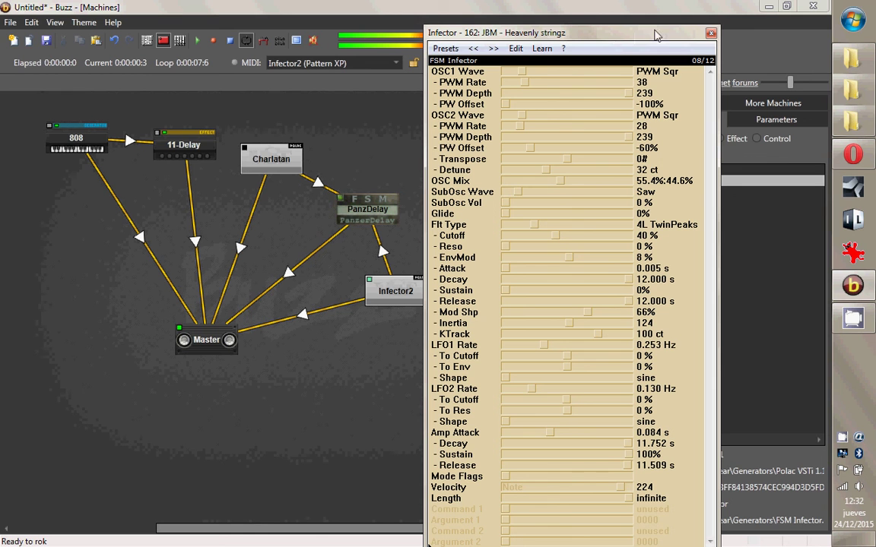
{"action": "left_click", "coordinate": [711, 35]}
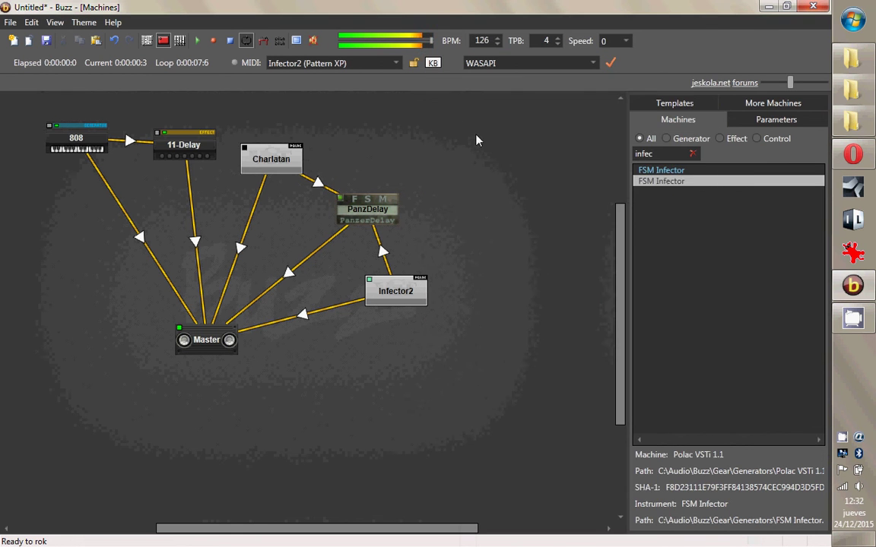
{"action": "key", "text": "F4"}
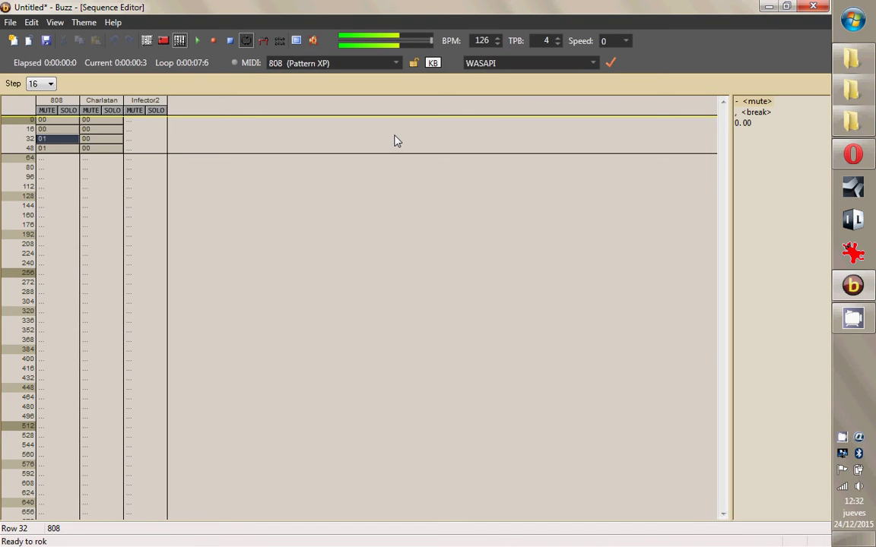
{"action": "key", "text": "Right"}
{"action": "key", "text": "Right"}
{"action": "key", "text": "Up"}
{"action": "key", "text": "Up"}
{"action": "key", "text": "Return"}
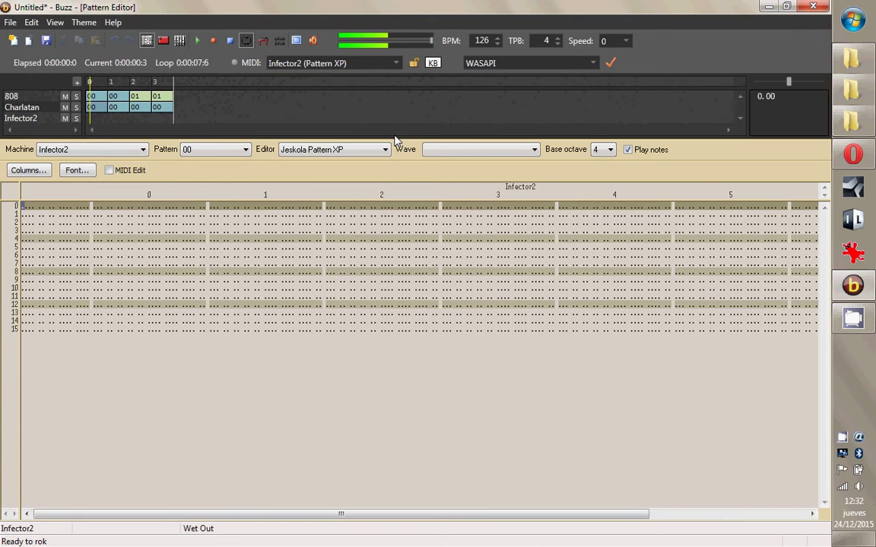
Examine the parameter columns of Infector2's pattern 00, from Wet Out through to track 0's Note column.
{"action": "key", "text": "Right"}
{"action": "key", "text": "Right"}
{"action": "key", "text": "Right"}
{"action": "key", "text": "Right"}
{"action": "key", "text": "Right"}
{"action": "key", "text": "Right"}
{"action": "key", "text": "Right"}
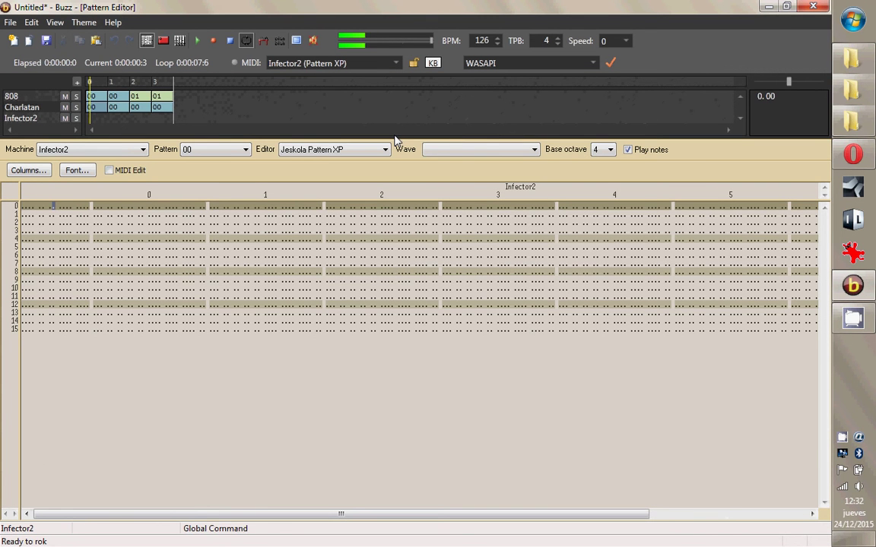
{"action": "key", "text": "F4"}
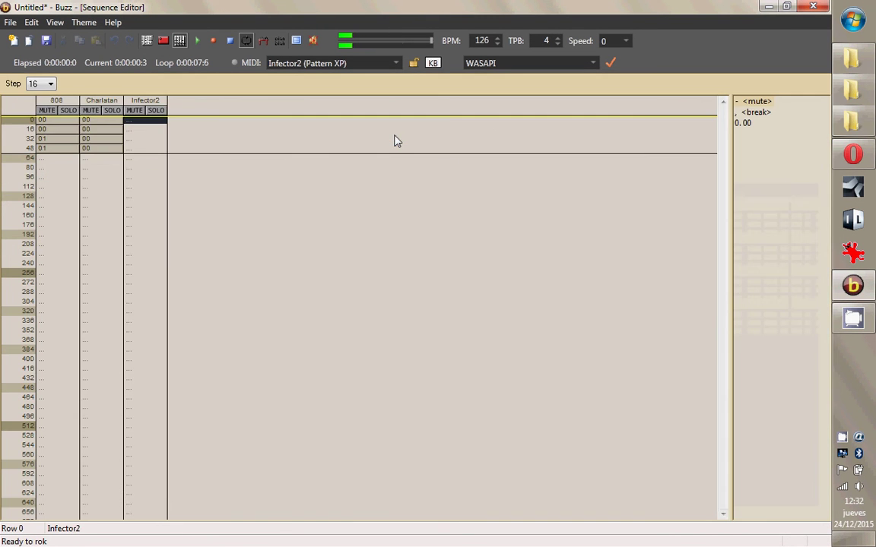
{"action": "key", "text": "F2"}
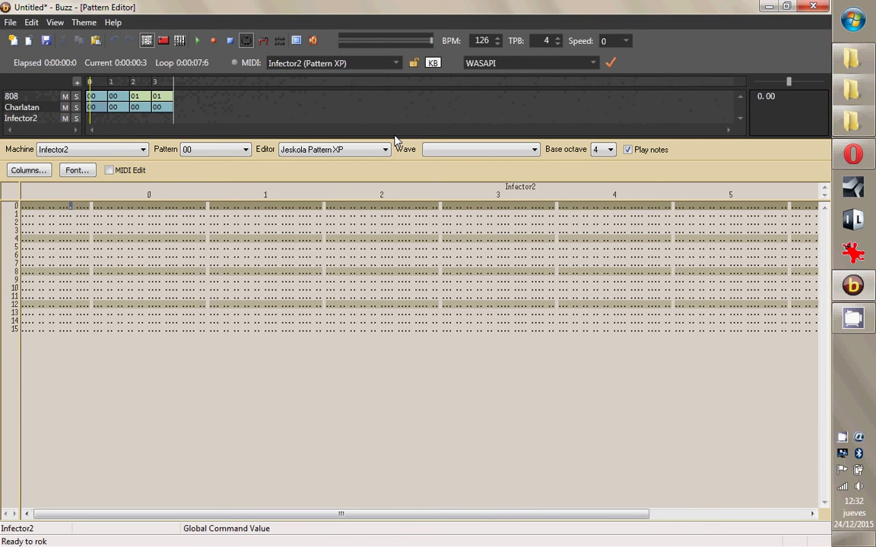
{"action": "key", "text": "Right"}
{"action": "key", "text": "Right"}
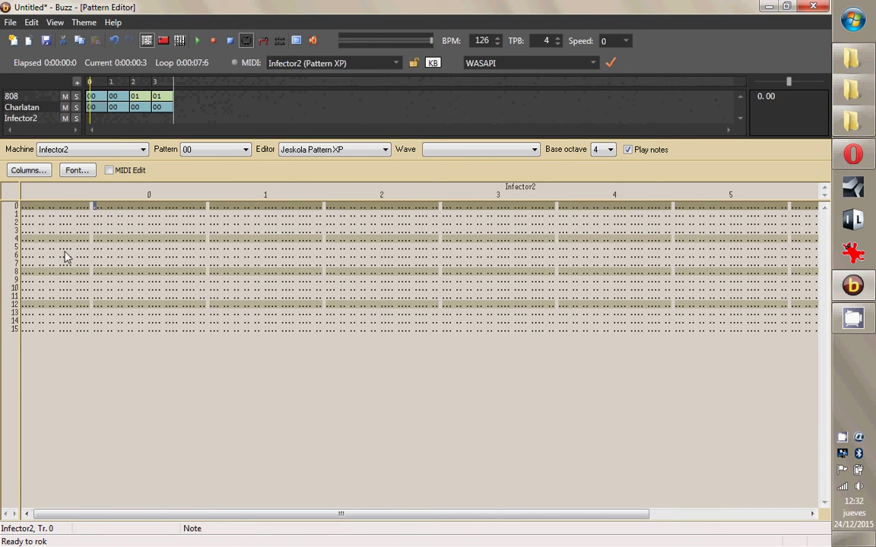
Limit pattern 00's Infector2 columns to Wet Out, Panning, Note, Note Velocity, Note Delay and Note Cut.
{"action": "left_click", "coordinate": [37, 172]}
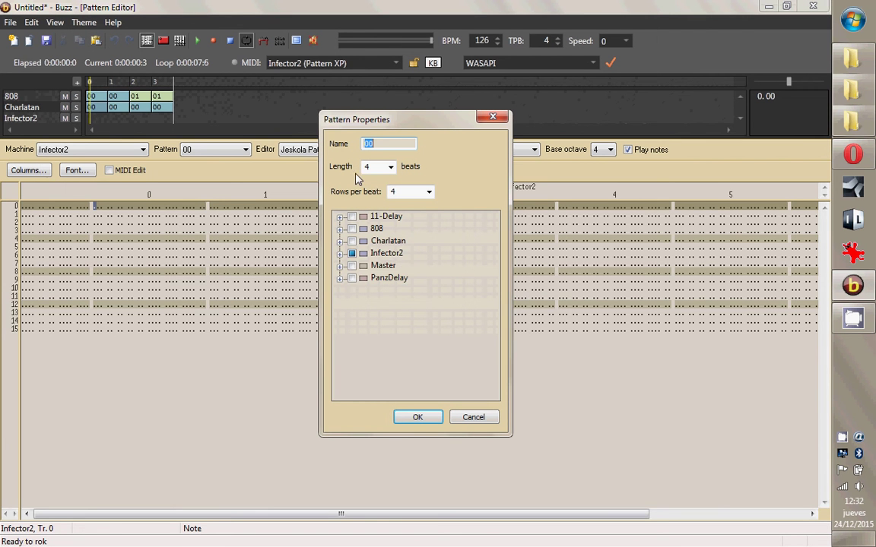
{"action": "left_click", "coordinate": [340, 253]}
{"action": "left_click", "coordinate": [352, 277]}
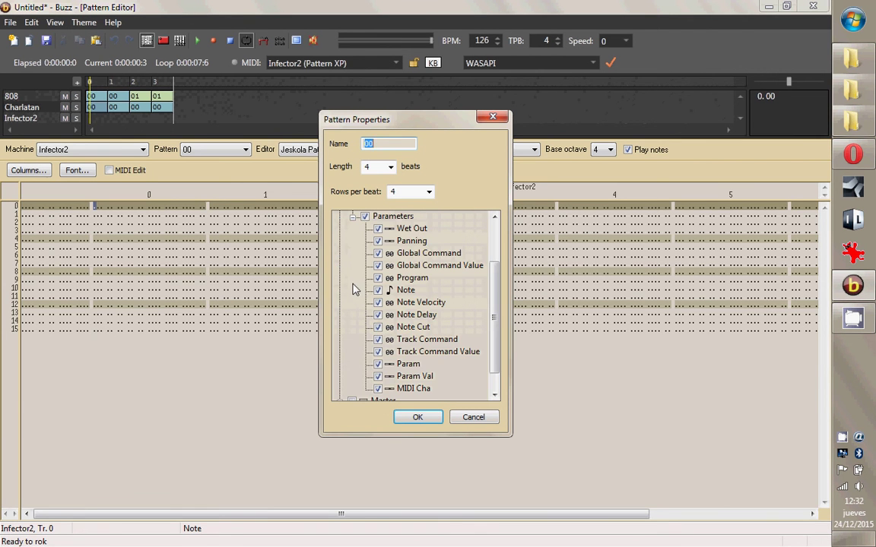
{"action": "left_click", "coordinate": [353, 217]}
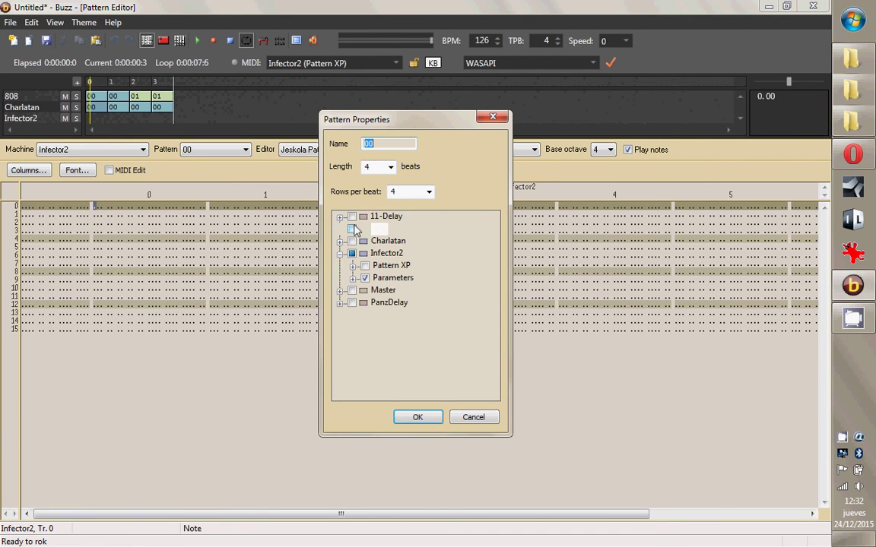
{"action": "left_click", "coordinate": [341, 253]}
{"action": "left_click", "coordinate": [341, 254]}
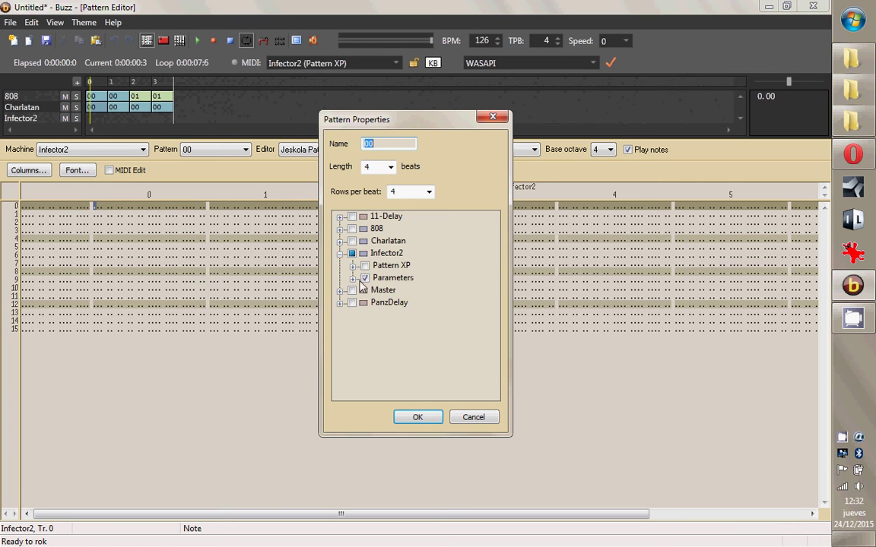
{"action": "left_click", "coordinate": [359, 278]}
{"action": "left_click", "coordinate": [353, 279]}
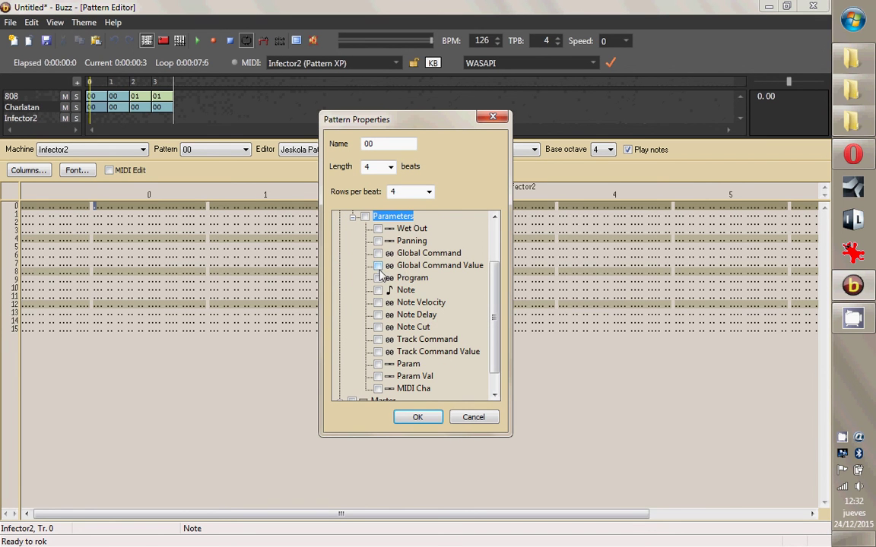
{"action": "left_click", "coordinate": [378, 290]}
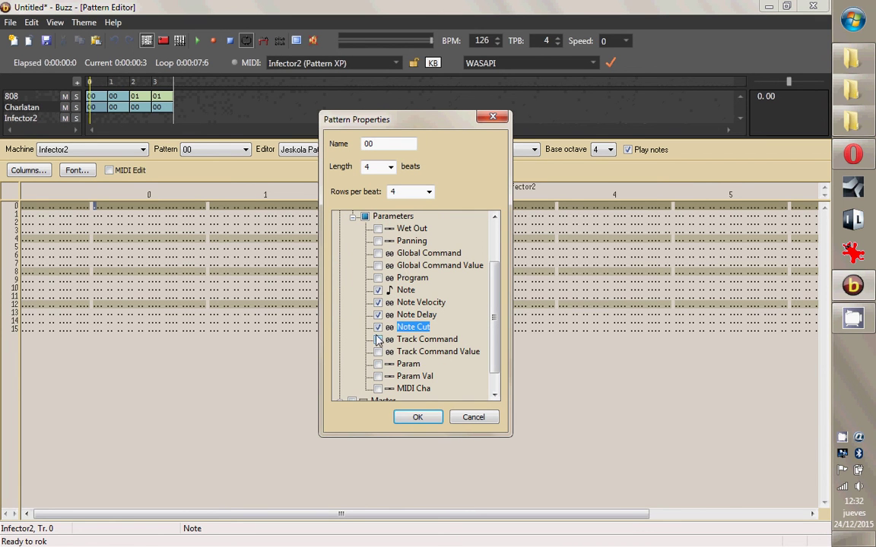
{"action": "left_click", "coordinate": [378, 228]}
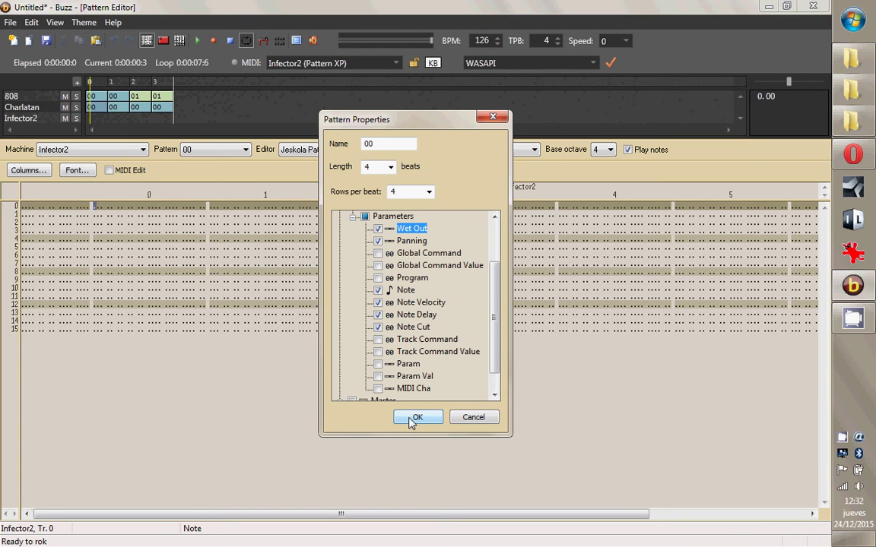
Set pattern 00's length to 16 beats and apply the pattern properties.
{"action": "left_click", "coordinate": [391, 168]}
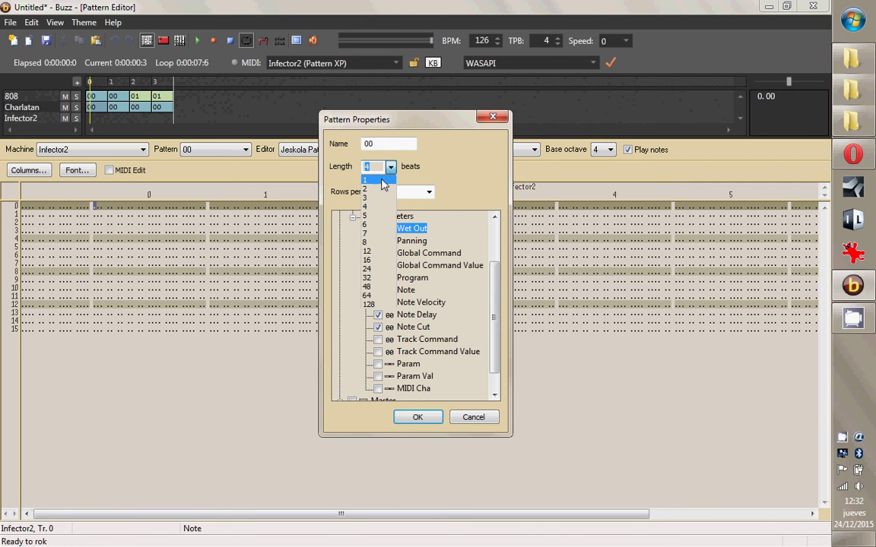
{"action": "left_click", "coordinate": [366, 260]}
{"action": "left_click", "coordinate": [418, 417]}
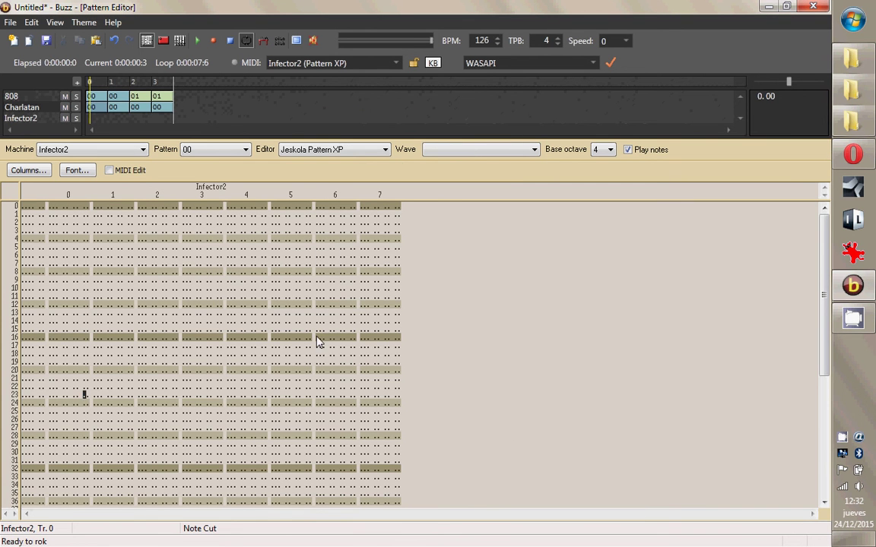
Return to the machines view, reopen Infector2's parameter window, and briefly play the song.
{"action": "key", "text": "F3"}
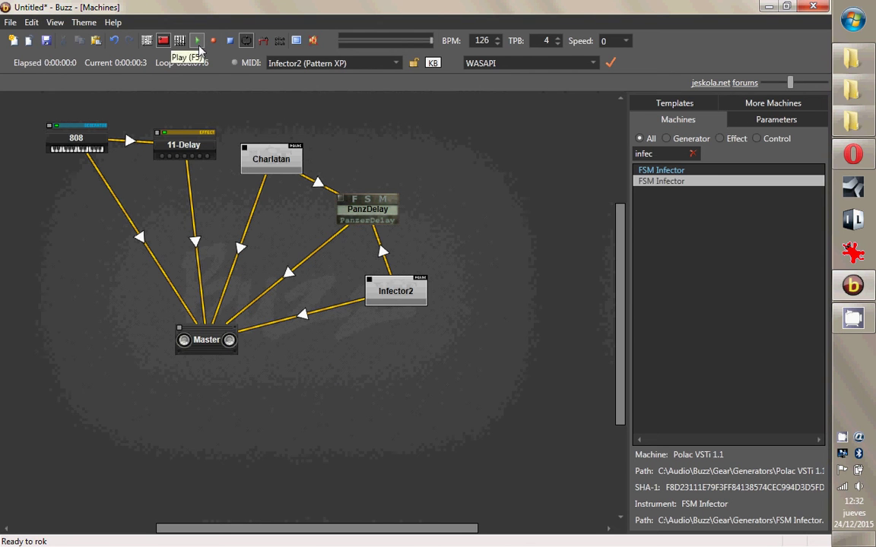
{"action": "double_click", "coordinate": [382, 297]}
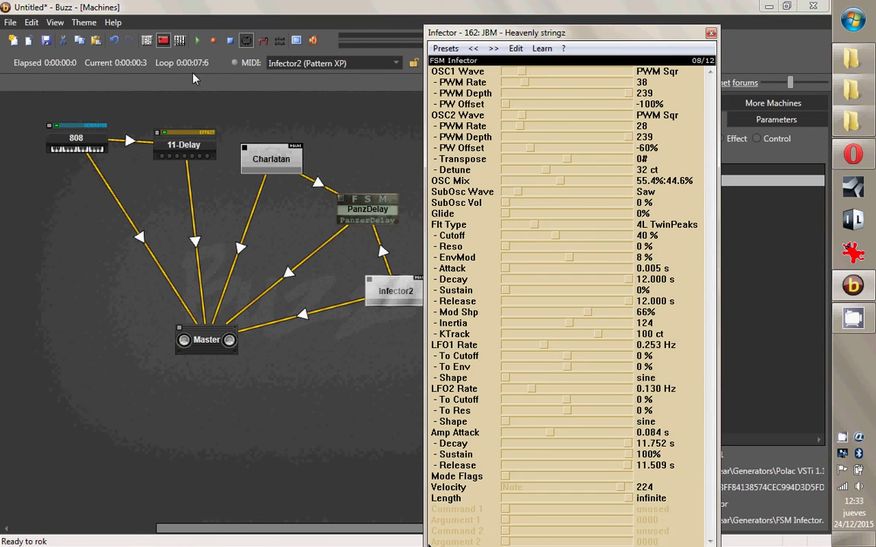
{"action": "left_click", "coordinate": [197, 40]}
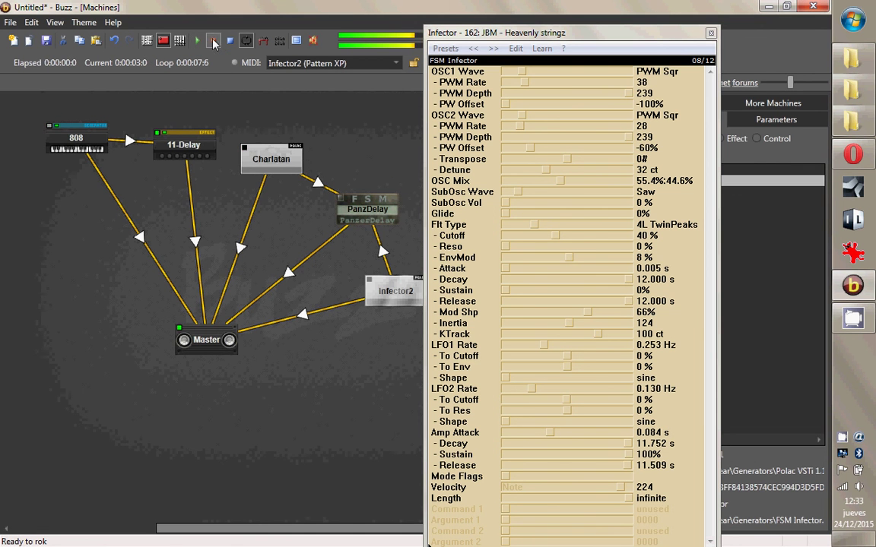
{"action": "left_click", "coordinate": [552, 42]}
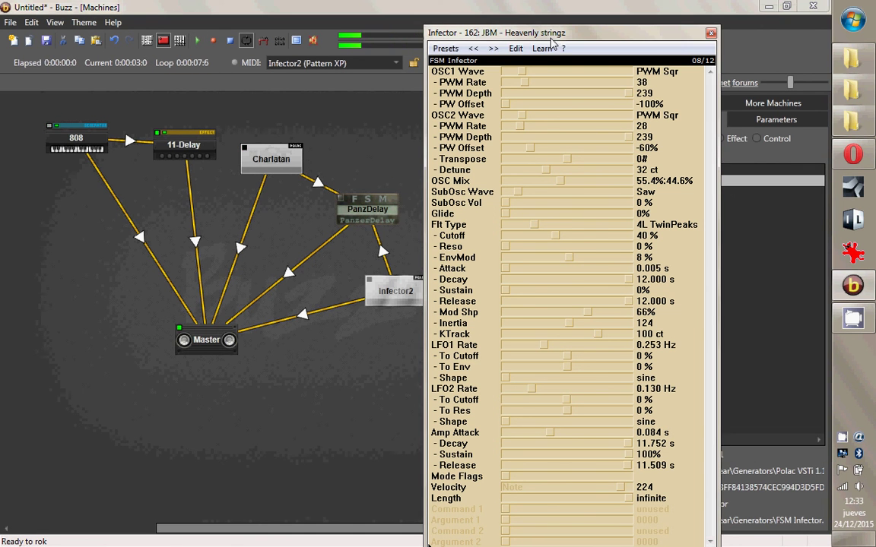
{"action": "left_click", "coordinate": [196, 46]}
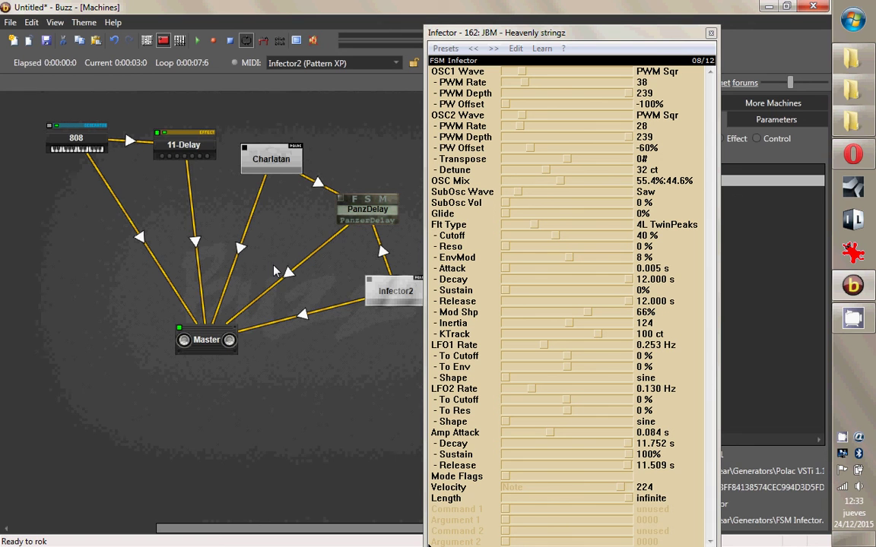
Show the sequence editor, move Infector2's window farther from the tracks, and select row 32 of the Infector2 track.
{"action": "left_click", "coordinate": [181, 41]}
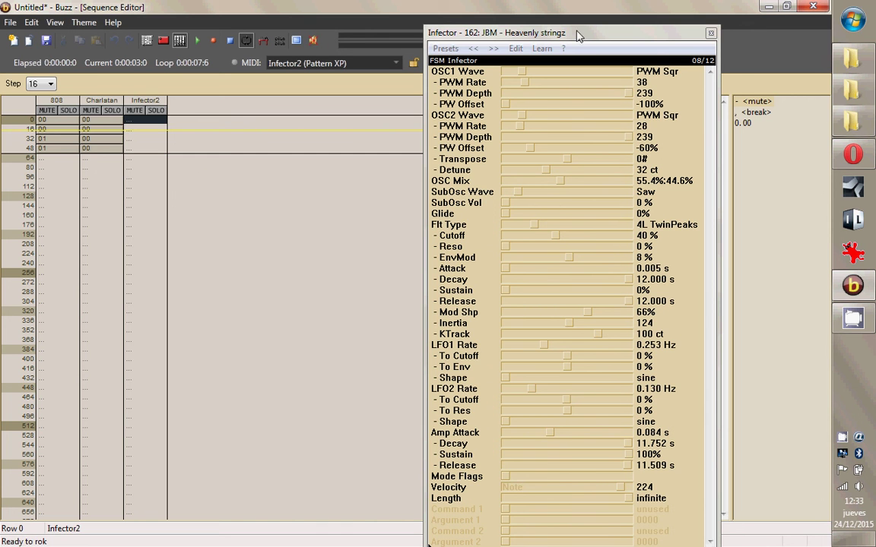
{"action": "left_click_drag", "start_coordinate": [576, 33], "coordinate": [590, 35]}
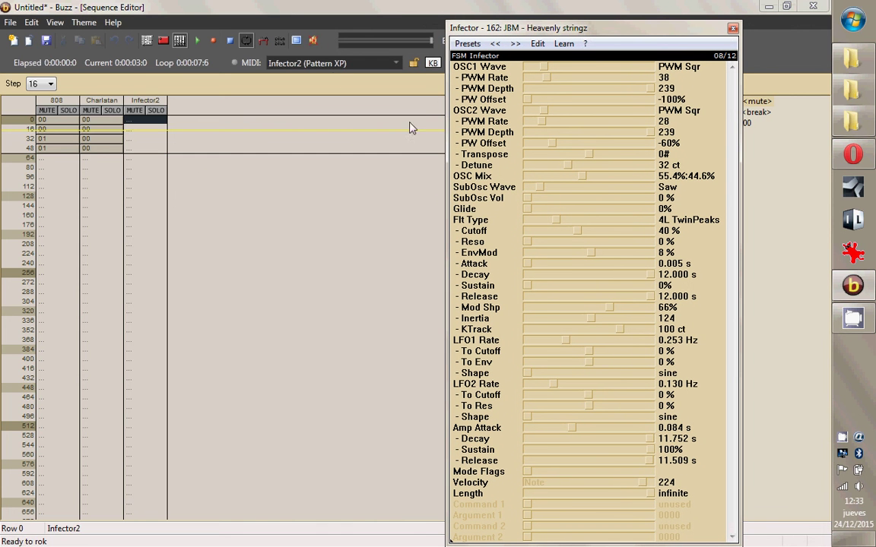
{"action": "left_click", "coordinate": [138, 139]}
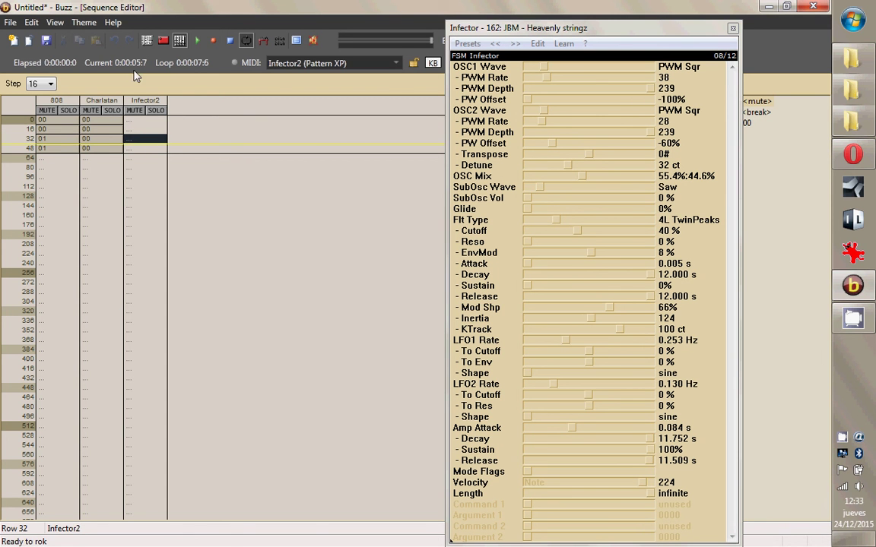
Start song playback with recording enabled and select row 0 of the Infector2 track.
{"action": "left_click", "coordinate": [197, 42]}
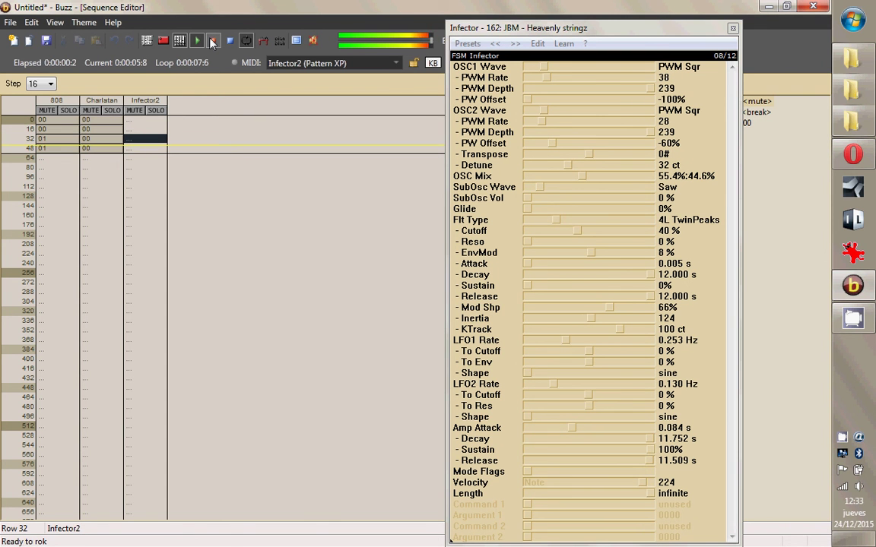
{"action": "left_click", "coordinate": [643, 38]}
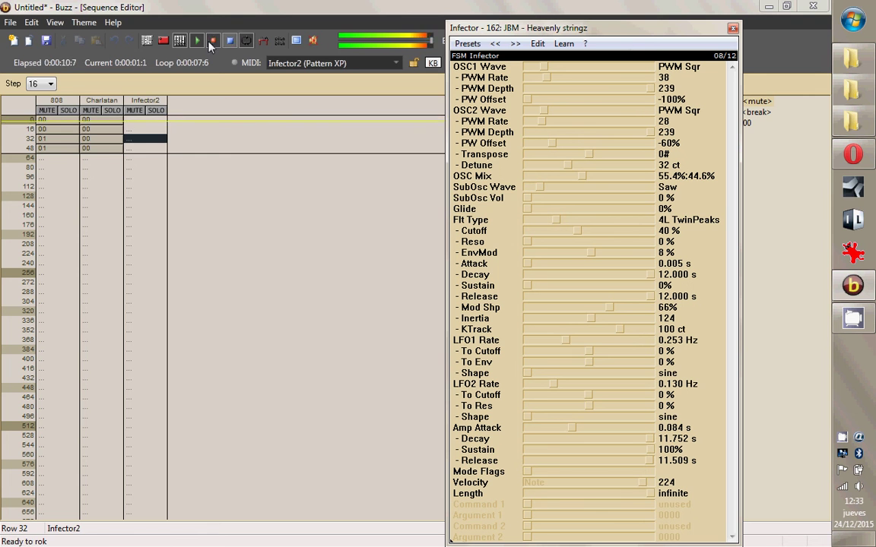
{"action": "left_click", "coordinate": [152, 120]}
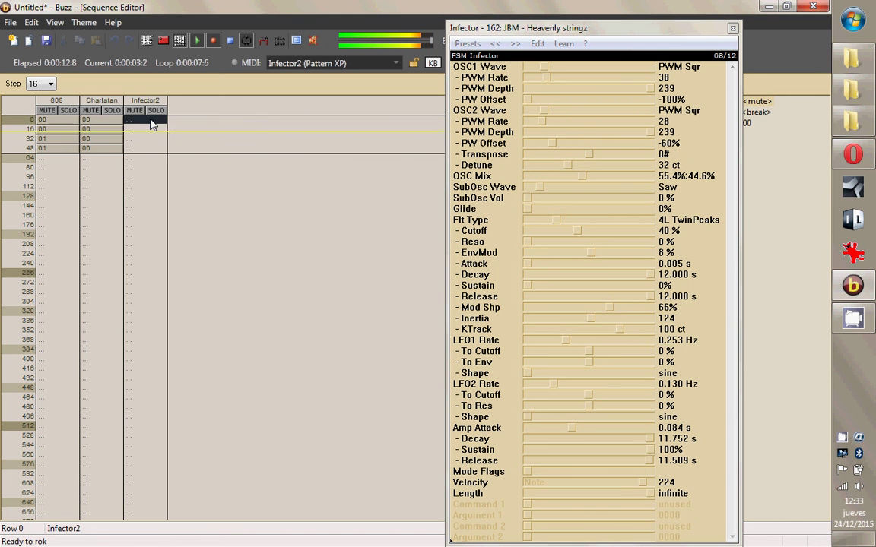
Place pattern 00 at row 0 of the Infector2 track, open it in the pattern editor, and bring Infector's window into focus.
{"action": "double_click", "coordinate": [152, 122]}
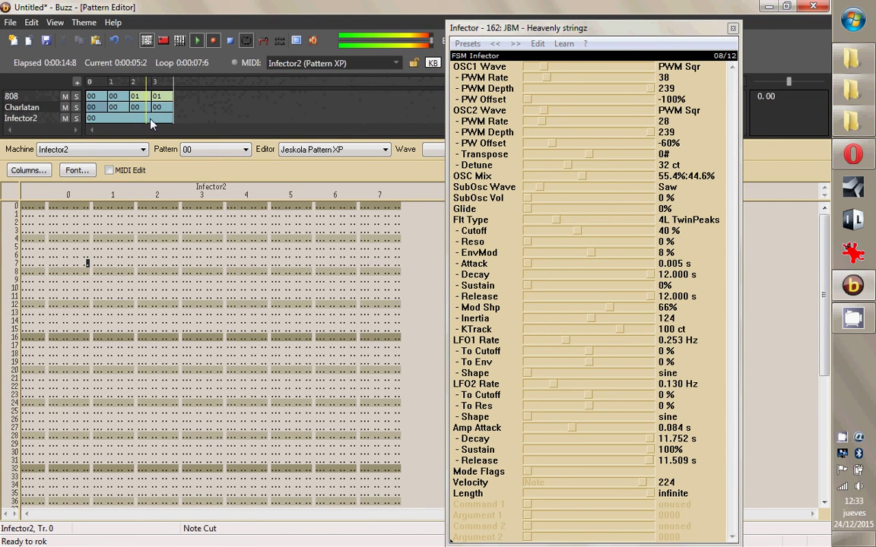
{"action": "left_click", "coordinate": [616, 32]}
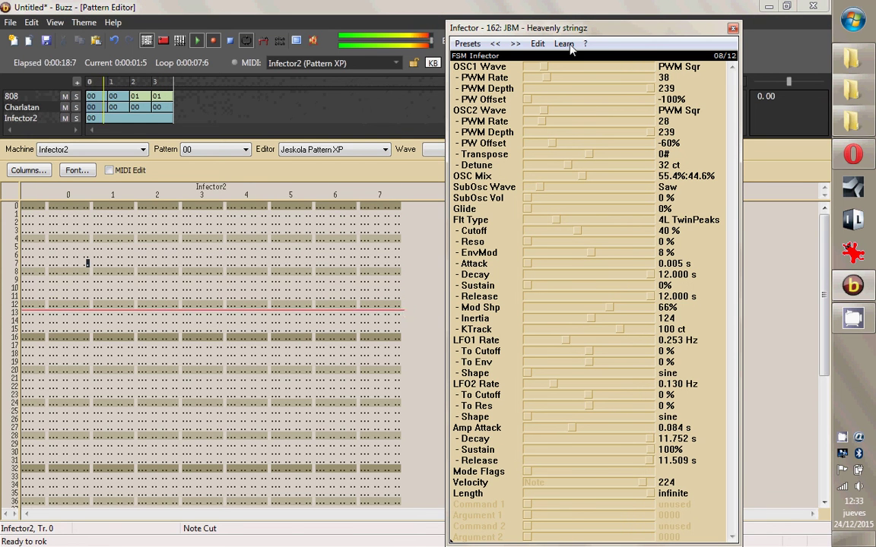
{"action": "left_click", "coordinate": [116, 107]}
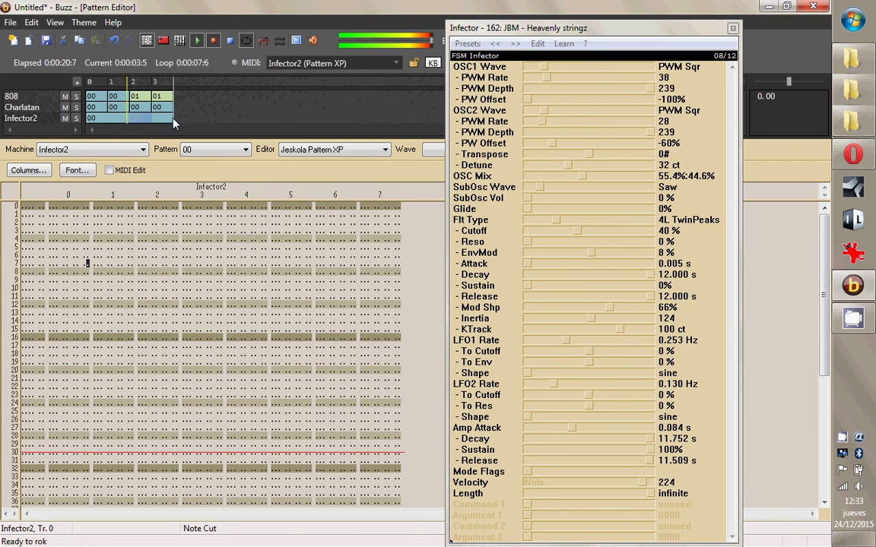
{"action": "left_click", "coordinate": [632, 34]}
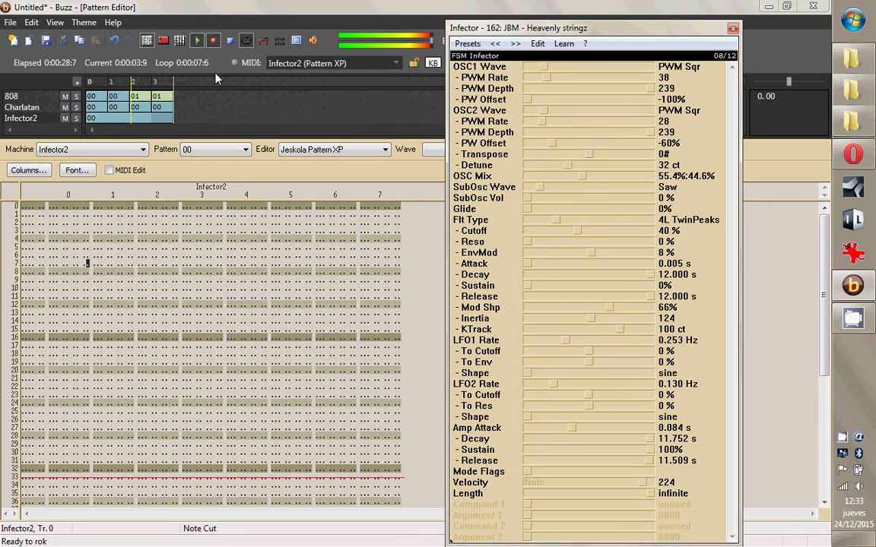
Close the Infector window, return to the pattern editor, and place the cursor in row 0 of track 1.
{"action": "left_click", "coordinate": [733, 28]}
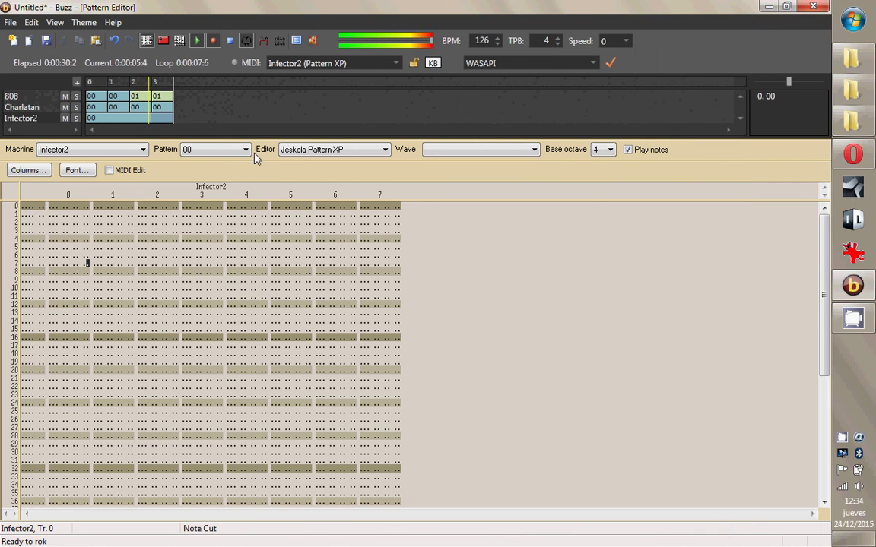
{"action": "left_click", "coordinate": [182, 41]}
{"action": "left_click", "coordinate": [163, 41]}
{"action": "left_click", "coordinate": [146, 40]}
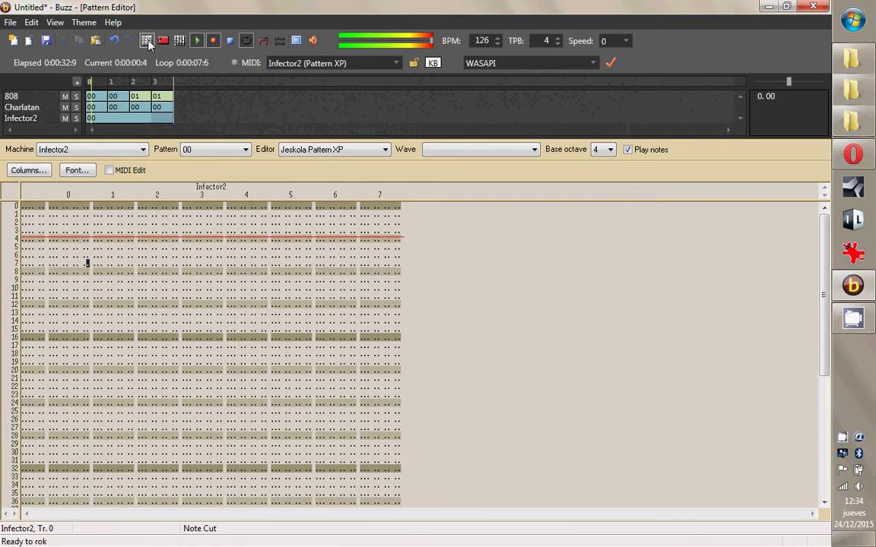
{"action": "left_click", "coordinate": [94, 206]}
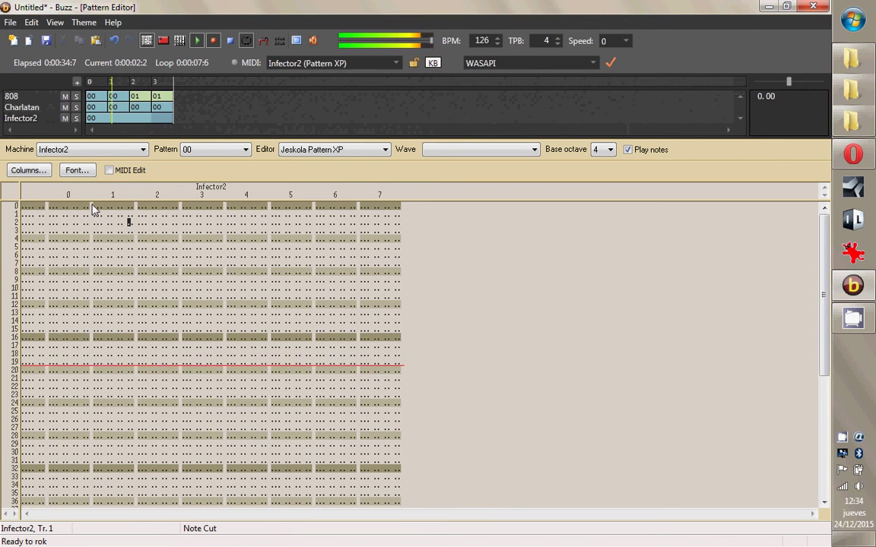
Reopen Infector2's parameter window, record a trial C-5, E-5, G-5 chord, and clear rows 2 to 10 of tracks 0 to 2.
{"action": "double_click", "coordinate": [35, 118]}
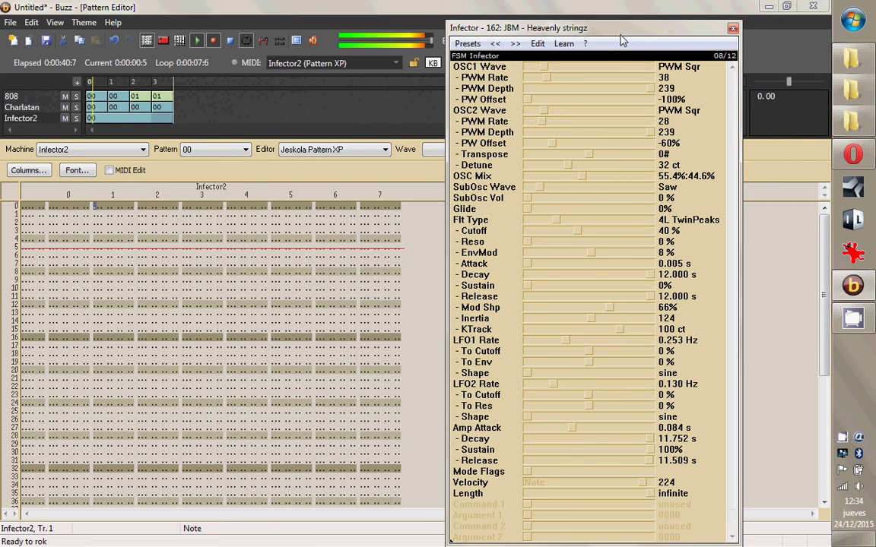
{"action": "left_click", "coordinate": [51, 222]}
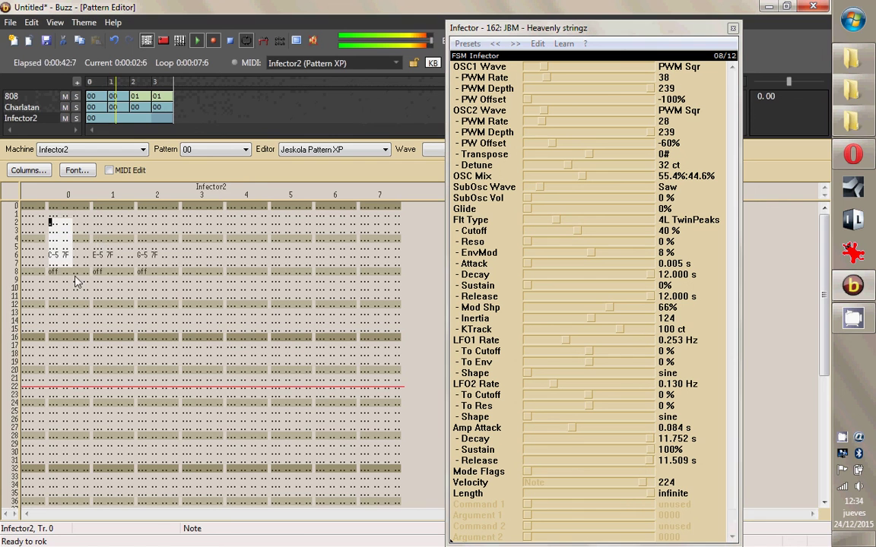
{"action": "left_click_drag", "start_coordinate": [76, 281], "coordinate": [203, 285]}
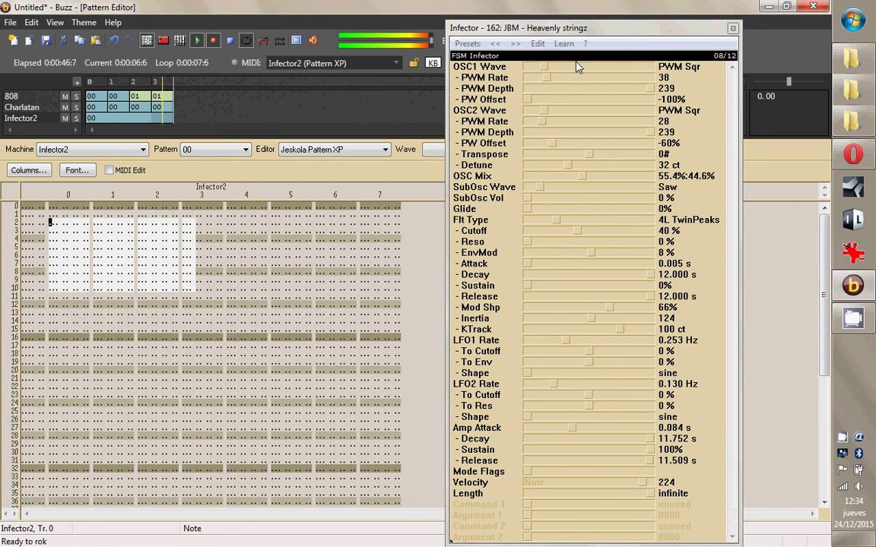
Record chords live into pattern 00: C-5/E-5/G-5, A-5/C-5, C-5/B-5 and E-5/C-5/C-6, and close the Infector window.
{"action": "left_click", "coordinate": [50, 206]}
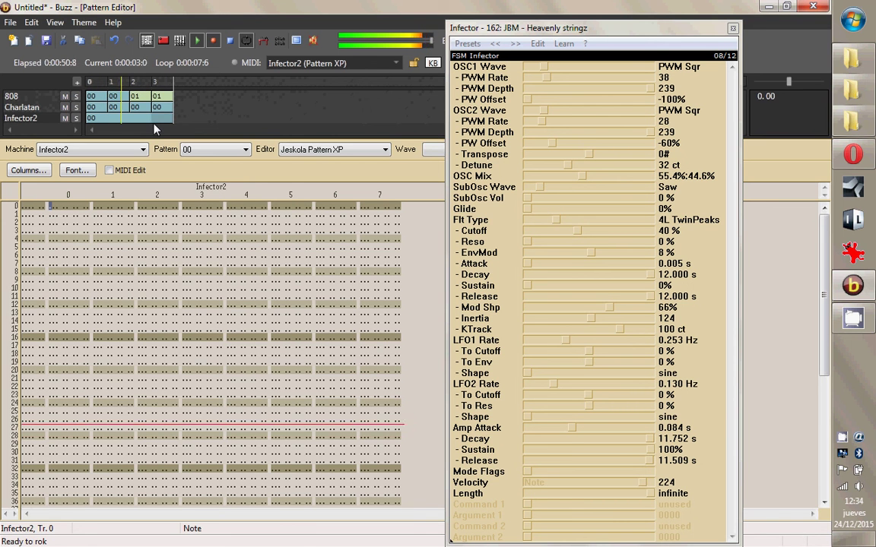
{"action": "left_click", "coordinate": [598, 32]}
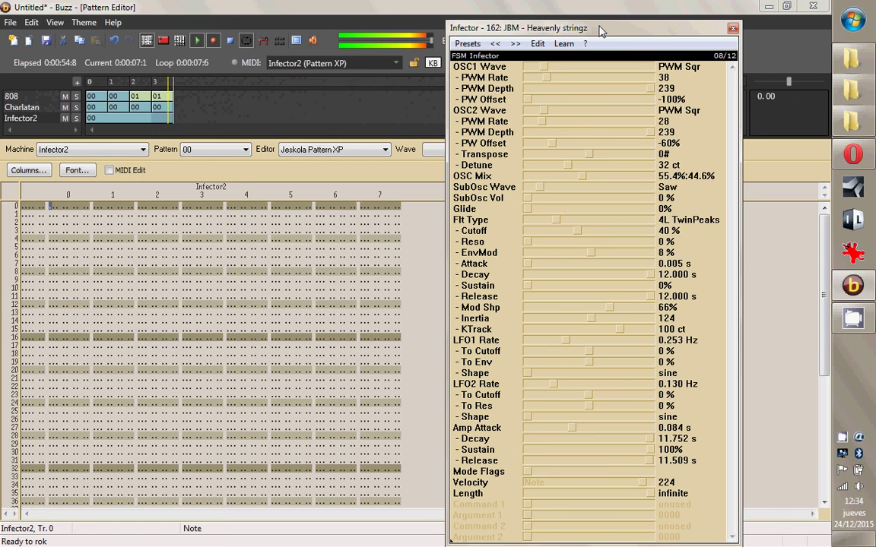
{"action": "key", "text": "z"}
{"action": "key", "text": "c"}
{"action": "key", "text": "b"}
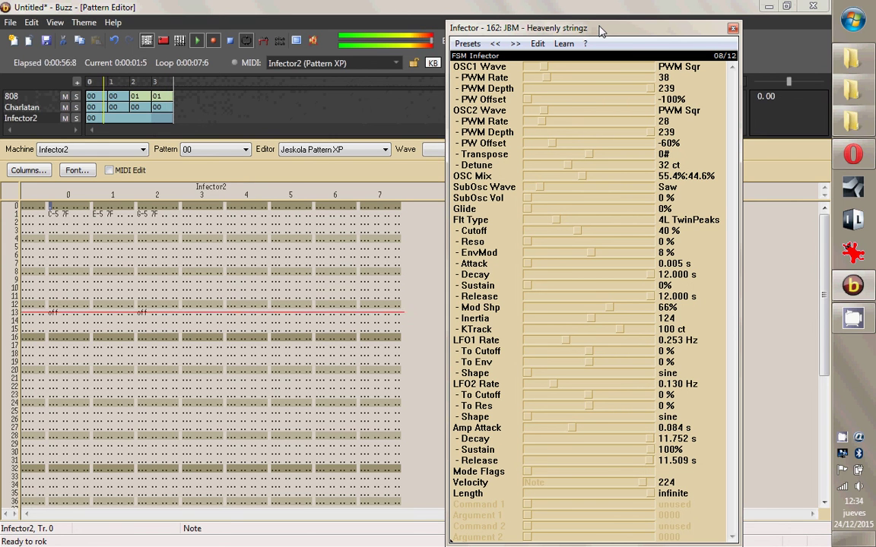
{"action": "key", "text": "n"}
{"action": "key", "text": "z"}
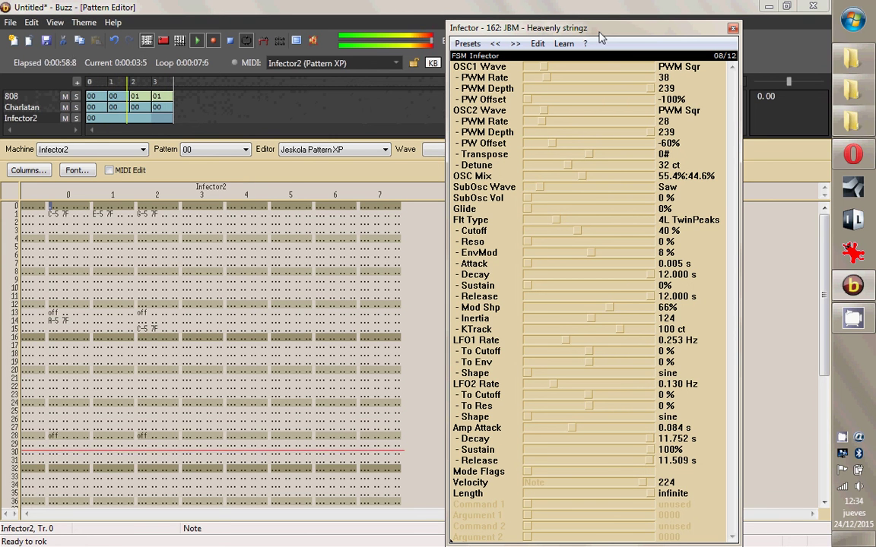
{"action": "key", "text": "z"}
{"action": "key", "text": "m"}
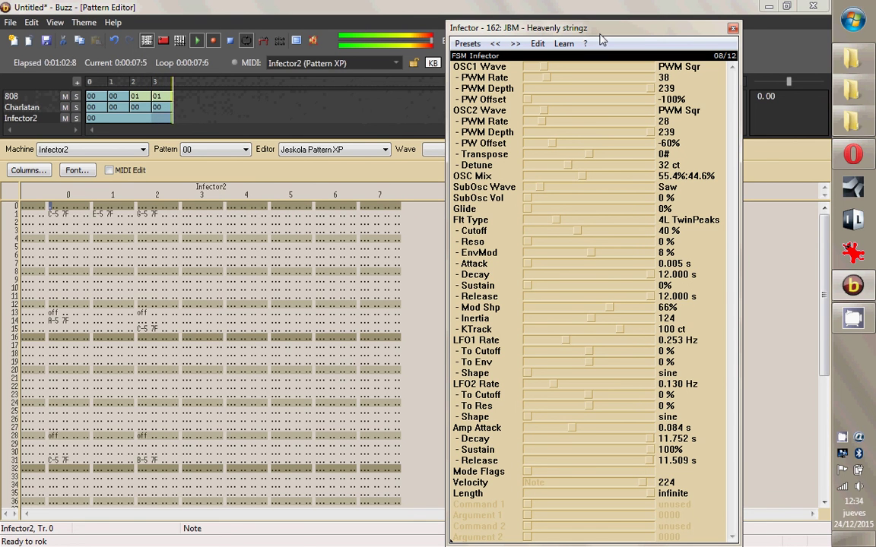
{"action": "left_click", "coordinate": [734, 28]}
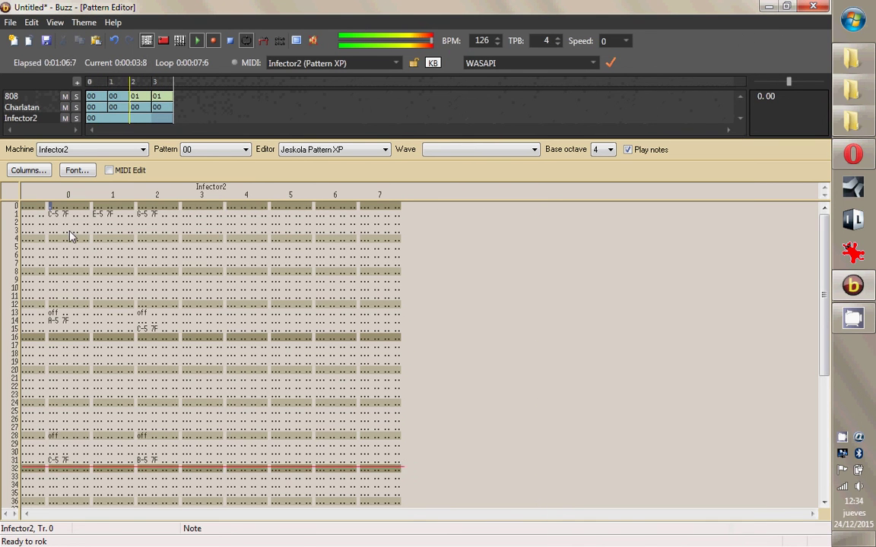
Delete row 0 in tracks 0, 1 and 2 to shift the opening C-5, E-5, G-5 chord up to row 0.
{"action": "key", "text": "Delete"}
{"action": "key", "text": "Tab"}
{"action": "key", "text": "Delete"}
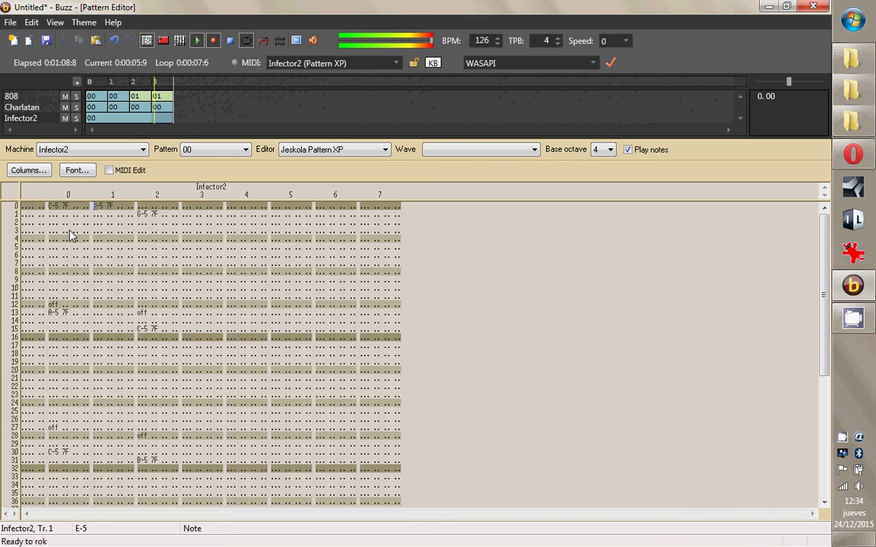
{"action": "key", "text": "Tab"}
{"action": "key", "text": "Delete"}
Insert two rows at row 1 of track 2 and three in track 0, aligning C-5 and A-5 on row 16.
{"action": "key", "text": "Down"}
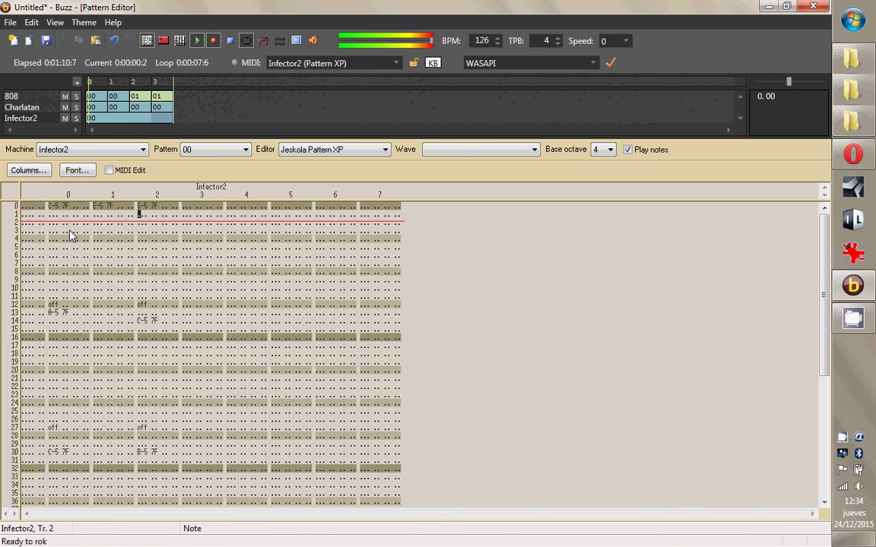
{"action": "key", "text": "Insert"}
{"action": "key", "text": "Insert"}
{"action": "key", "text": "Left"}
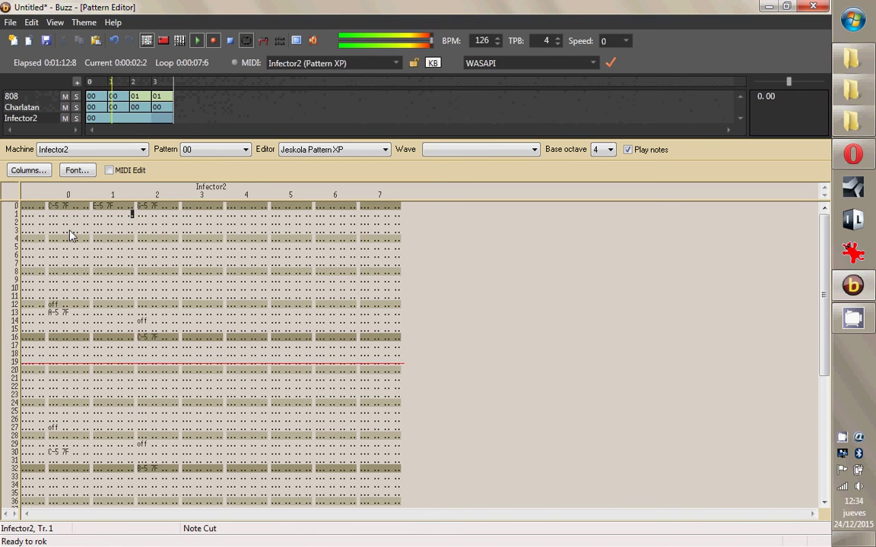
{"action": "key", "text": "Left"}
{"action": "key", "text": "Left"}
{"action": "key", "text": "Left"}
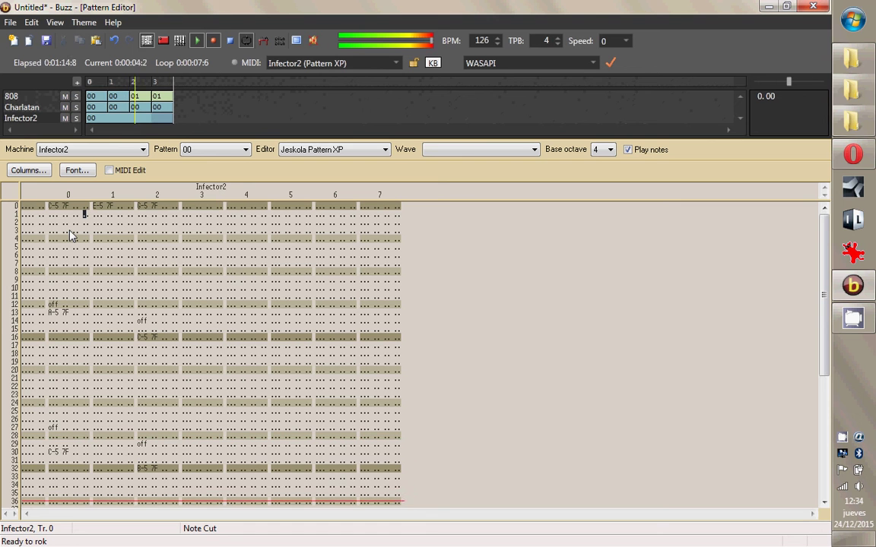
{"action": "key", "text": "Insert"}
{"action": "key", "text": "Insert"}
{"action": "key", "text": "Insert"}
Delete one row at row 20 of track 0 to align its C-5 on row 32.
{"action": "key", "text": "Down"}
{"action": "key", "text": "Down"}
{"action": "key", "text": "Down"}
{"action": "key", "text": "Down"}
{"action": "key", "text": "Down"}
{"action": "key", "text": "Down"}
{"action": "key", "text": "Down"}
{"action": "key", "text": "Down"}
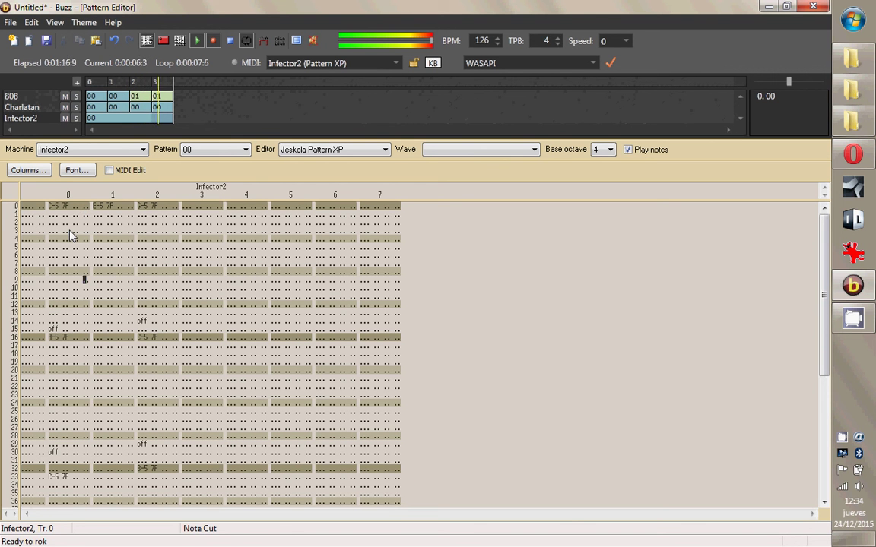
{"action": "key", "text": "Down"}
{"action": "key", "text": "Down"}
{"action": "key", "text": "Down"}
{"action": "key", "text": "Down"}
{"action": "key", "text": "Down"}
{"action": "key", "text": "Down"}
{"action": "key", "text": "Down"}
{"action": "key", "text": "Down"}
{"action": "key", "text": "Down"}
{"action": "key", "text": "Down"}
{"action": "key", "text": "Down"}
{"action": "key", "text": "Delete"}
Insert two rows at row 43 of track 1 to align its C-5 on row 48.
{"action": "key", "text": "Down"}
{"action": "key", "text": "Down"}
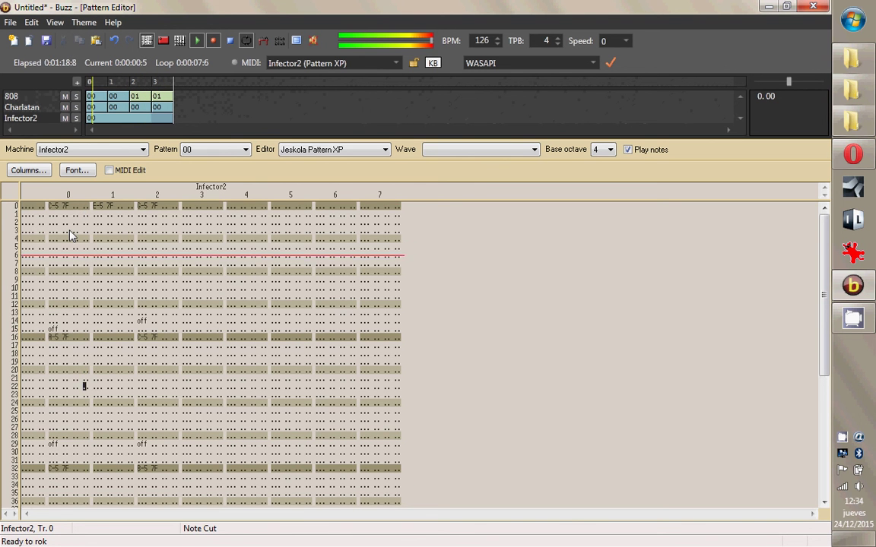
{"action": "key", "text": "Down"}
{"action": "key", "text": "Down"}
{"action": "key", "text": "Down"}
{"action": "key", "text": "Down"}
{"action": "key", "text": "Down"}
{"action": "key", "text": "Down"}
{"action": "key", "text": "Down"}
{"action": "key", "text": "Down"}
{"action": "key", "text": "Down"}
{"action": "key", "text": "Down"}
{"action": "key", "text": "Down"}
{"action": "key", "text": "Down"}
{"action": "key", "text": "Down"}
{"action": "key", "text": "Down"}
{"action": "key", "text": "Down"}
{"action": "key", "text": "Down"}
{"action": "key", "text": "Down"}
{"action": "key", "text": "Down"}
{"action": "key", "text": "Down"}
{"action": "key", "text": "Down"}
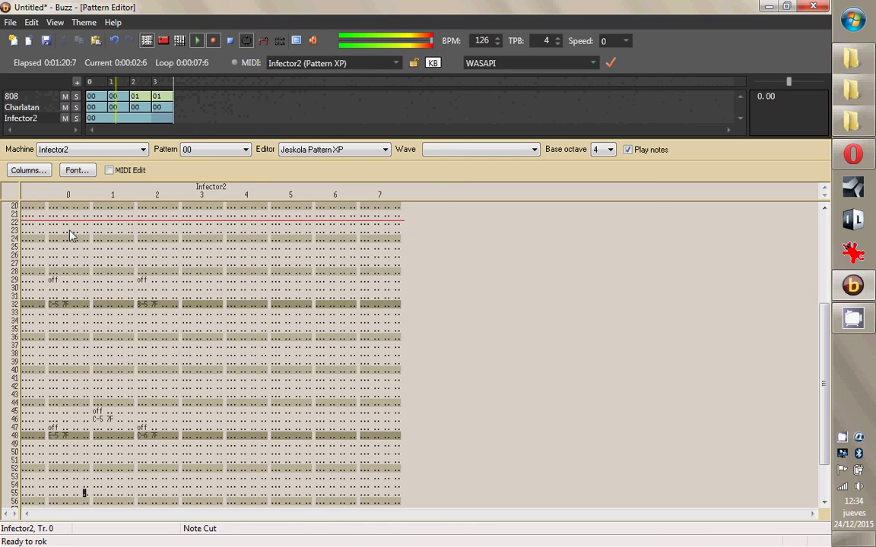
{"action": "key", "text": "Tab"}
{"action": "key", "text": "Up"}
{"action": "key", "text": "Up"}
{"action": "key", "text": "Up"}
{"action": "key", "text": "Up"}
{"action": "key", "text": "Up"}
{"action": "key", "text": "Up"}
{"action": "key", "text": "Up"}
{"action": "key", "text": "Up"}
{"action": "key", "text": "Up"}
{"action": "key", "text": "Up"}
{"action": "key", "text": "Up"}
{"action": "key", "text": "Up"}
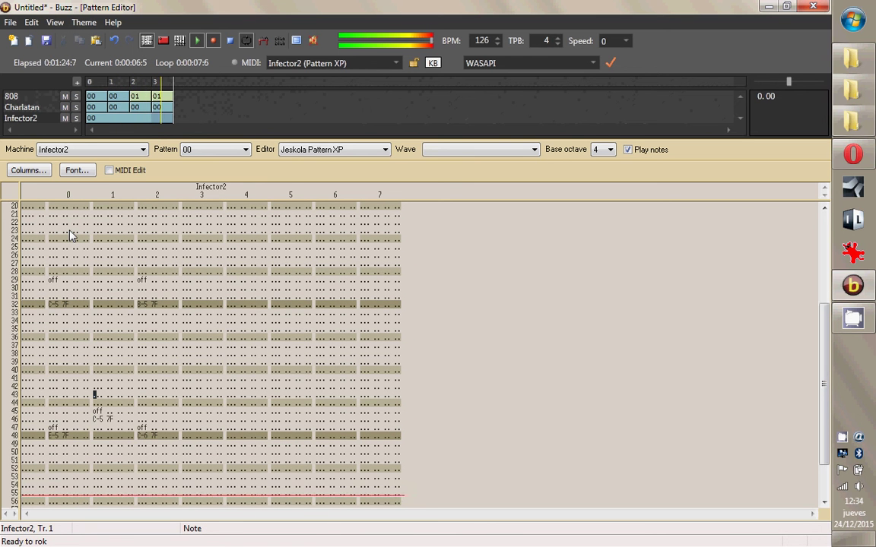
{"action": "key", "text": "Insert"}
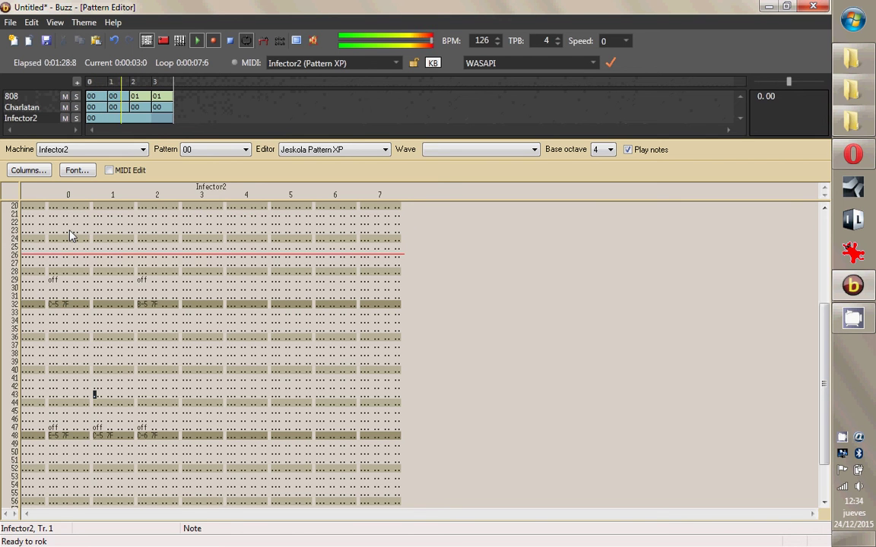
Check the alignment of the notes and note-offs in tracks 0 to 2 between rows 26 and 56.
{"action": "key", "text": "Down"}
{"action": "key", "text": "Down"}
{"action": "key", "text": "Down"}
{"action": "key", "text": "Down"}
{"action": "key", "text": "Down"}
{"action": "key", "text": "Down"}
{"action": "key", "text": "Down"}
{"action": "key", "text": "Down"}
{"action": "key", "text": "Down"}
{"action": "key", "text": "Down"}
{"action": "key", "text": "Down"}
{"action": "key", "text": "Down"}
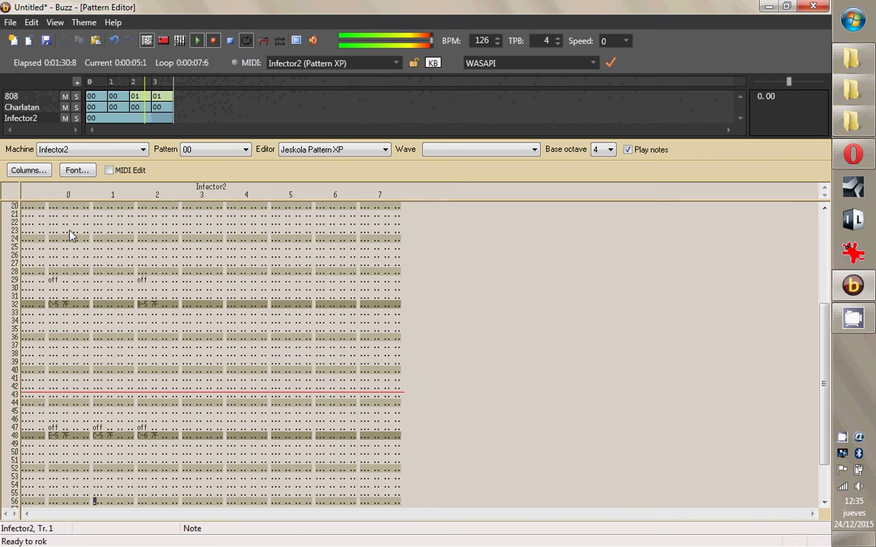
{"action": "key", "text": "Up"}
{"action": "key", "text": "Up"}
{"action": "key", "text": "Up"}
{"action": "key", "text": "Up"}
{"action": "key", "text": "Up"}
{"action": "key", "text": "Up"}
{"action": "key", "text": "Up"}
{"action": "key", "text": "Up"}
{"action": "key", "text": "Up"}
{"action": "key", "text": "Up"}
{"action": "key", "text": "Up"}
{"action": "key", "text": "Up"}
{"action": "key", "text": "Up"}
{"action": "key", "text": "Up"}
{"action": "key", "text": "Up"}
{"action": "key", "text": "Up"}
{"action": "key", "text": "Up"}
{"action": "key", "text": "Up"}
{"action": "key", "text": "Up"}
{"action": "key", "text": "Up"}
{"action": "key", "text": "Left"}
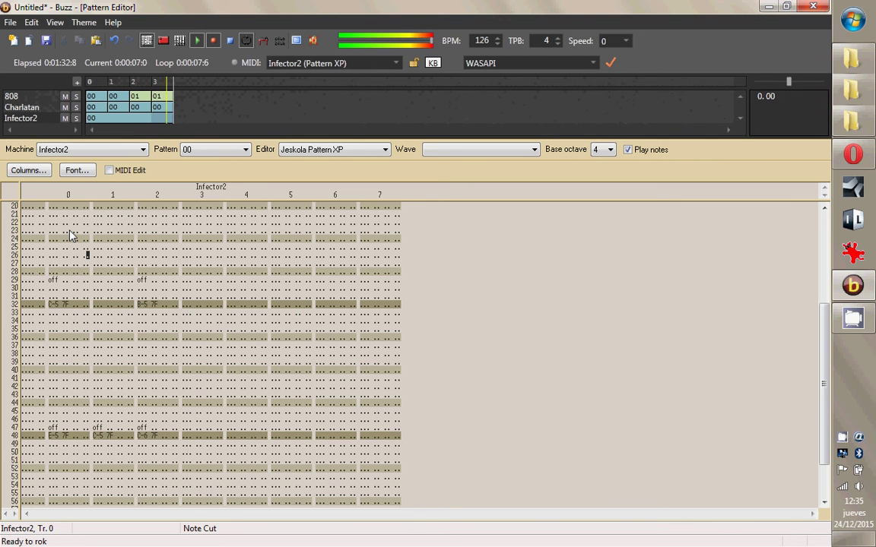
Try removing a row at row 26 of track 0, undo the change, and check the notes down to row 55.
{"action": "key", "text": "BackSpace"}
{"action": "key", "text": "ctrl+z"}
{"action": "key", "text": "Down"}
{"action": "key", "text": "Down"}
{"action": "key", "text": "Down"}
{"action": "key", "text": "Down"}
{"action": "key", "text": "Down"}
{"action": "key", "text": "Down"}
{"action": "key", "text": "Down"}
{"action": "key", "text": "Down"}
{"action": "key", "text": "Down"}
{"action": "key", "text": "Down"}
{"action": "key", "text": "Down"}
{"action": "key", "text": "Down"}
{"action": "key", "text": "Down"}
{"action": "key", "text": "Down"}
{"action": "key", "text": "Down"}
{"action": "key", "text": "Down"}
{"action": "key", "text": "Down"}
{"action": "key", "text": "Down"}
{"action": "key", "text": "Down"}
{"action": "key", "text": "Down"}
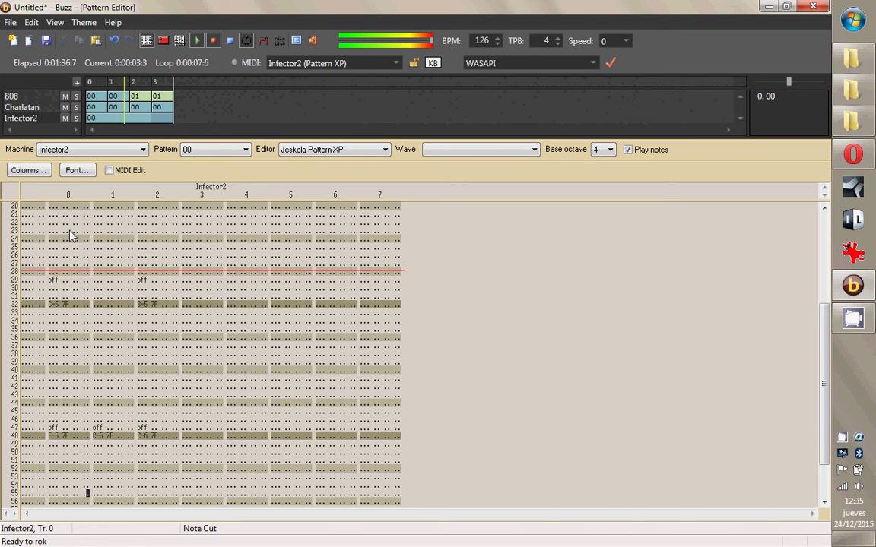
Check the notes and note-offs in tracks 0 to 2 from row 55 back up to row 12.
{"action": "key", "text": "Up"}
{"action": "key", "text": "Up"}
{"action": "key", "text": "Up"}
{"action": "key", "text": "Up"}
{"action": "key", "text": "Up"}
{"action": "key", "text": "Up"}
{"action": "key", "text": "Up"}
{"action": "key", "text": "Up"}
{"action": "key", "text": "Up"}
{"action": "key", "text": "Up"}
{"action": "key", "text": "Up"}
{"action": "key", "text": "Up"}
{"action": "key", "text": "Up"}
{"action": "key", "text": "Up"}
{"action": "key", "text": "Up"}
{"action": "key", "text": "Up"}
{"action": "key", "text": "Up"}
{"action": "key", "text": "Up"}
{"action": "key", "text": "Up"}
{"action": "key", "text": "Up"}
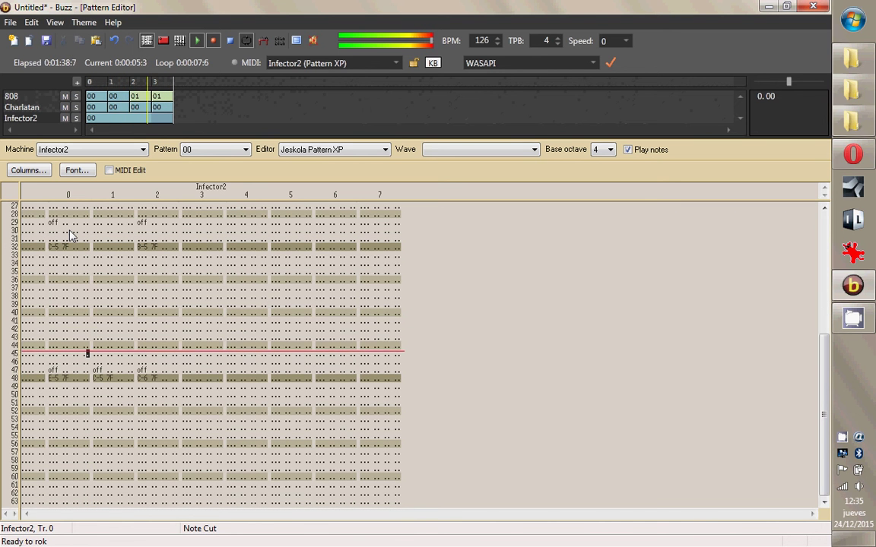
{"action": "key", "text": "Up"}
{"action": "key", "text": "Up"}
{"action": "key", "text": "Up"}
{"action": "key", "text": "Up"}
{"action": "key", "text": "Up"}
{"action": "key", "text": "Up"}
{"action": "key", "text": "Up"}
{"action": "key", "text": "Up"}
{"action": "key", "text": "Up"}
{"action": "key", "text": "Up"}
{"action": "key", "text": "Up"}
{"action": "key", "text": "Up"}
{"action": "key", "text": "Up"}
{"action": "key", "text": "Up"}
{"action": "key", "text": "Up"}
{"action": "key", "text": "Up"}
{"action": "key", "text": "Up"}
{"action": "key", "text": "Up"}
{"action": "key", "text": "Up"}
{"action": "key", "text": "Up"}
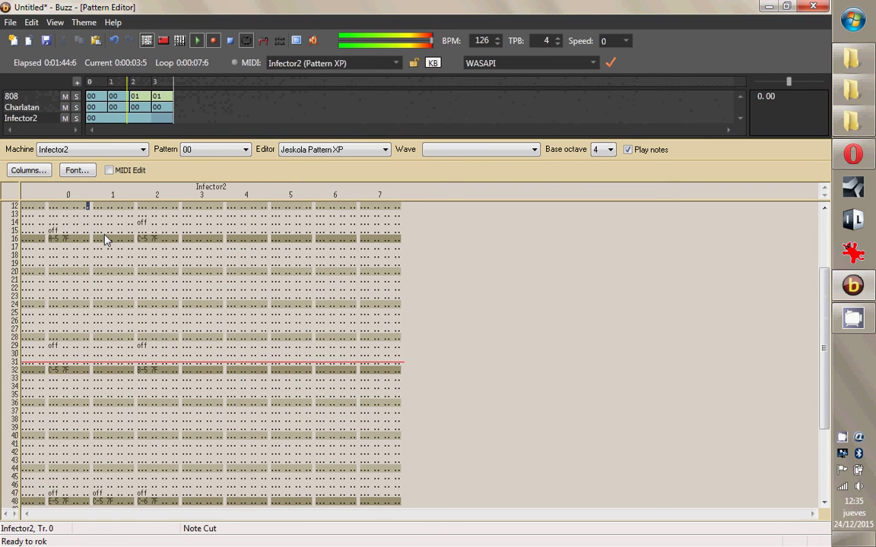
Set the Infector2 pattern 00 to 1 row per beat in the pattern properties.
{"action": "key", "text": "ctrl+BackSpace"}
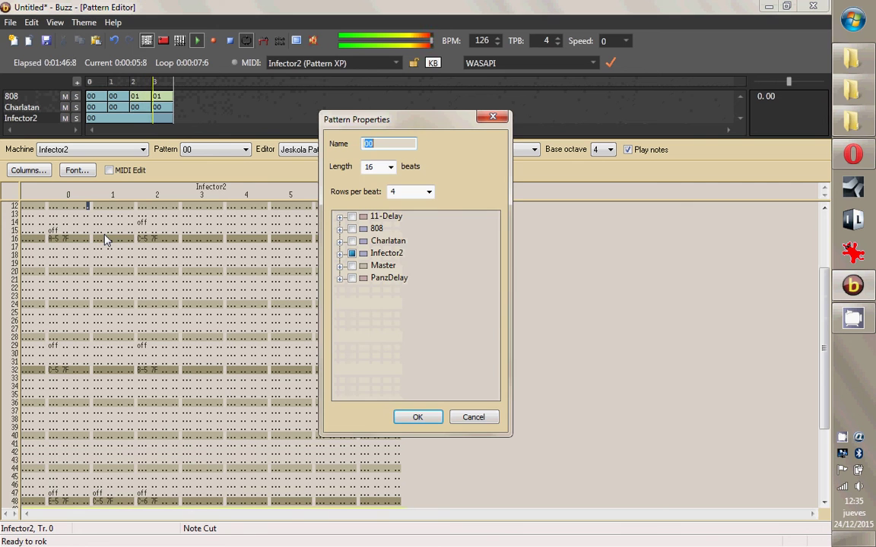
{"action": "left_click", "coordinate": [433, 193]}
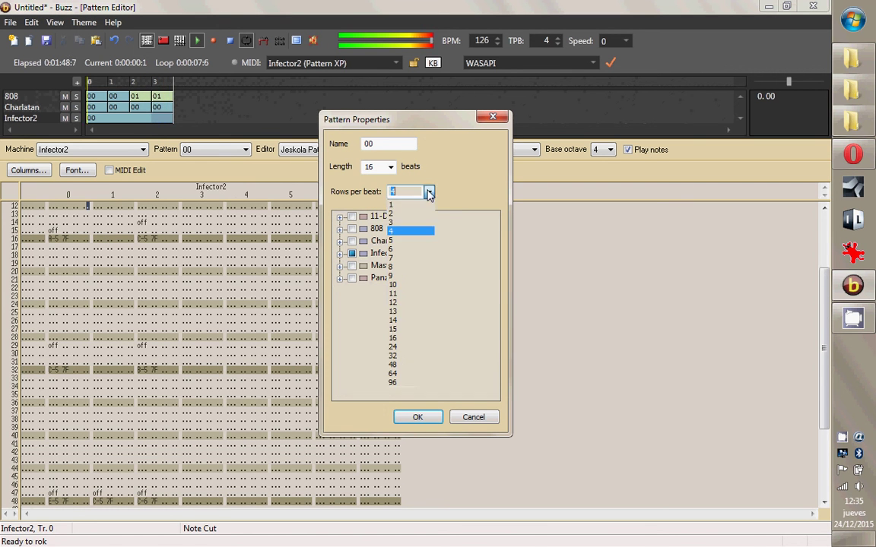
{"action": "left_click", "coordinate": [413, 202]}
{"action": "left_click", "coordinate": [426, 420]}
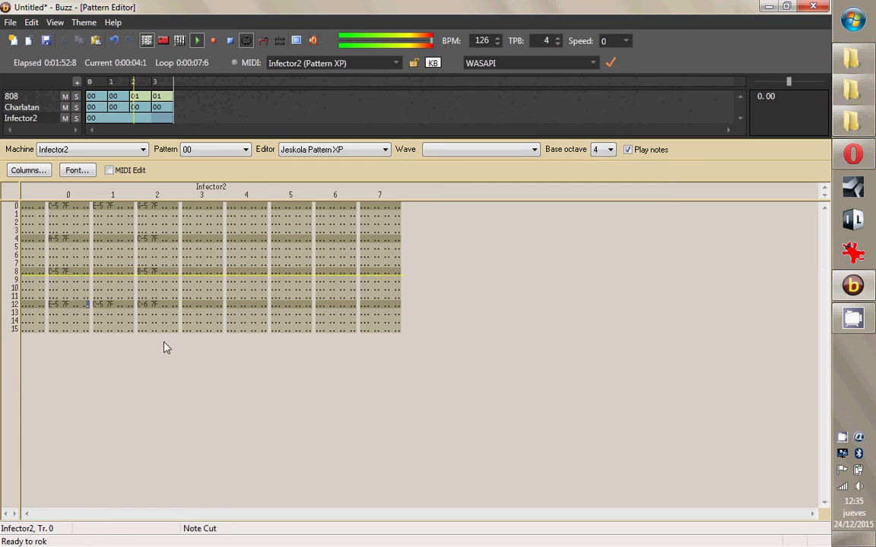
Try a note-off at row 3 of track 0 and delete it again.
{"action": "left_click", "coordinate": [67, 291]}
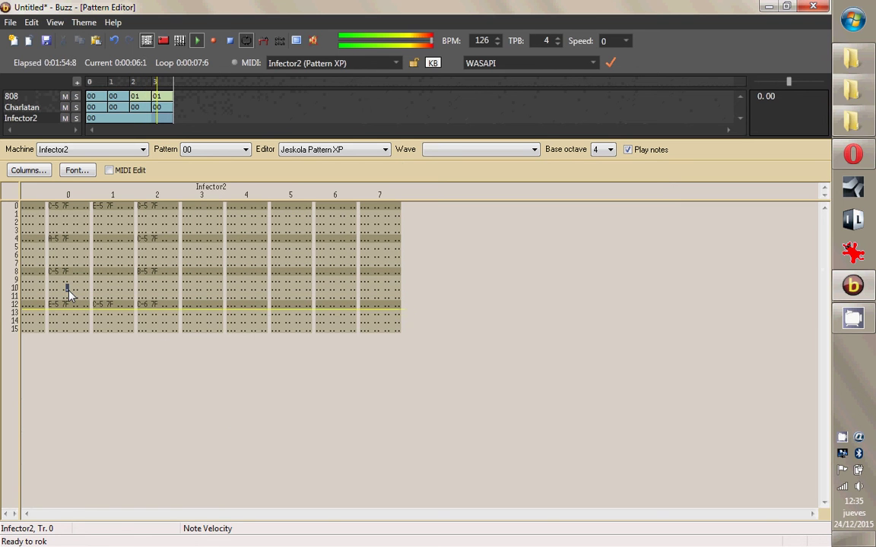
{"action": "key", "text": "Up"}
{"action": "key", "text": "Up"}
{"action": "key", "text": "Up"}
{"action": "key", "text": "Left"}
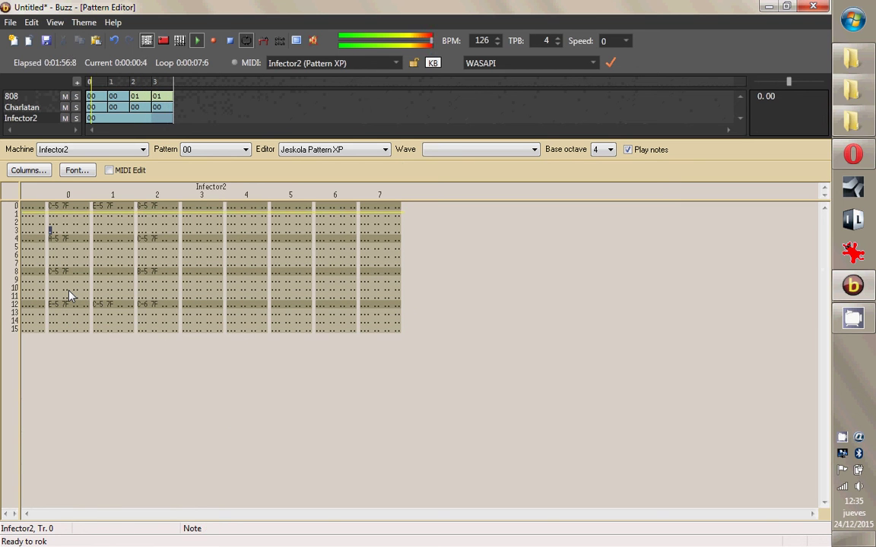
{"action": "key", "text": "1"}
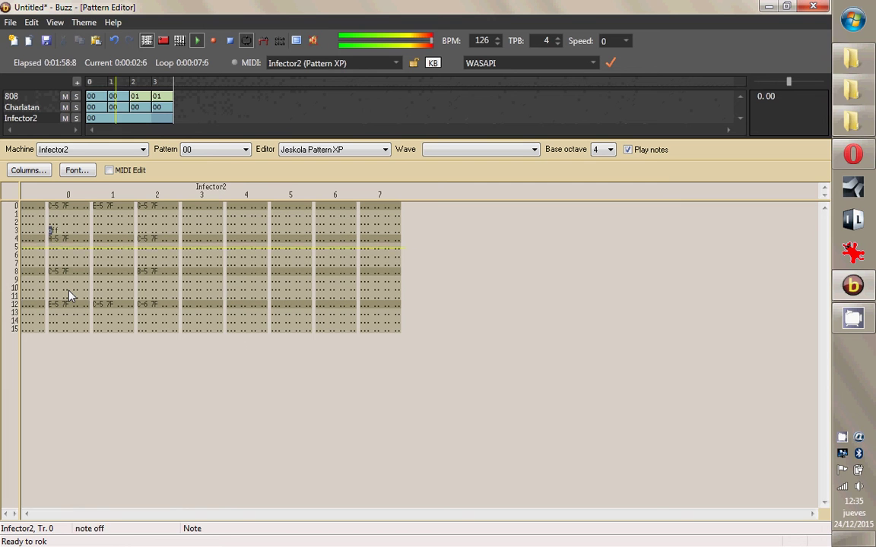
{"action": "key", "text": "Delete"}
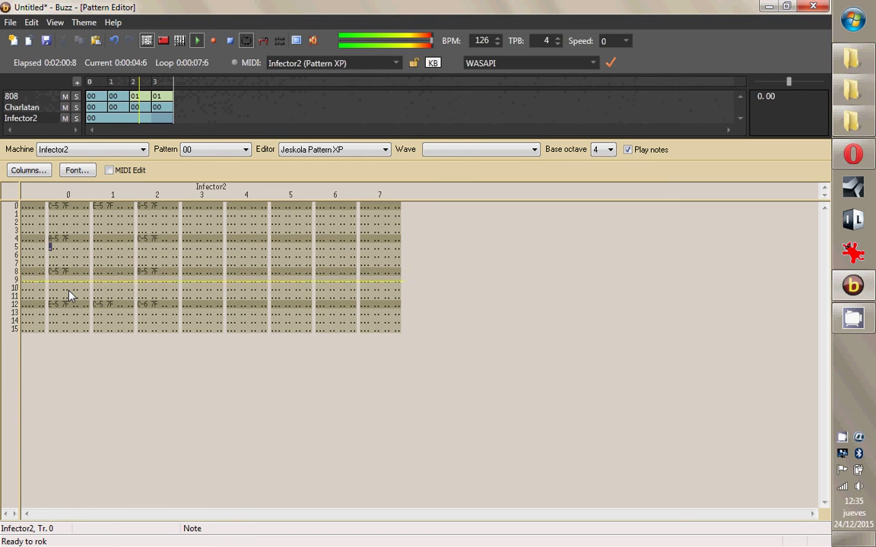
Enter note-offs at row 15 in tracks 0, 1 and 2.
{"action": "key", "text": "Down"}
{"action": "key", "text": "Down"}
{"action": "key", "text": "Down"}
{"action": "key", "text": "Down"}
{"action": "key", "text": "Down"}
{"action": "key", "text": "Down"}
{"action": "key", "text": "Down"}
{"action": "key", "text": "Down"}
{"action": "key", "text": "Down"}
{"action": "key", "text": "Down"}
{"action": "key", "text": "Down"}
{"action": "key", "text": "1"}
{"action": "key", "text": "Tab"}
{"action": "key", "text": "1"}
{"action": "key", "text": "Tab"}
{"action": "key", "text": "1"}
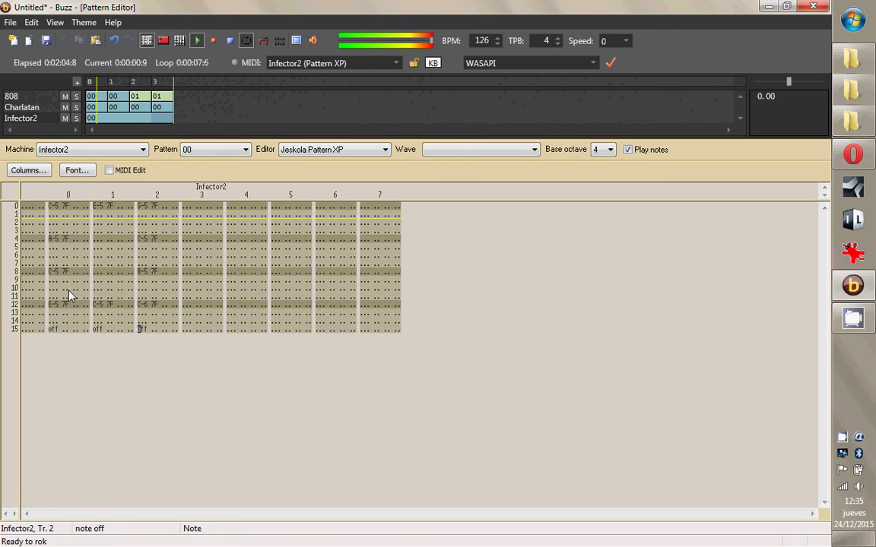
Set the length of the Infector2 pattern 00 to 17 beats.
{"action": "key", "text": "ctrl+BackSpace"}
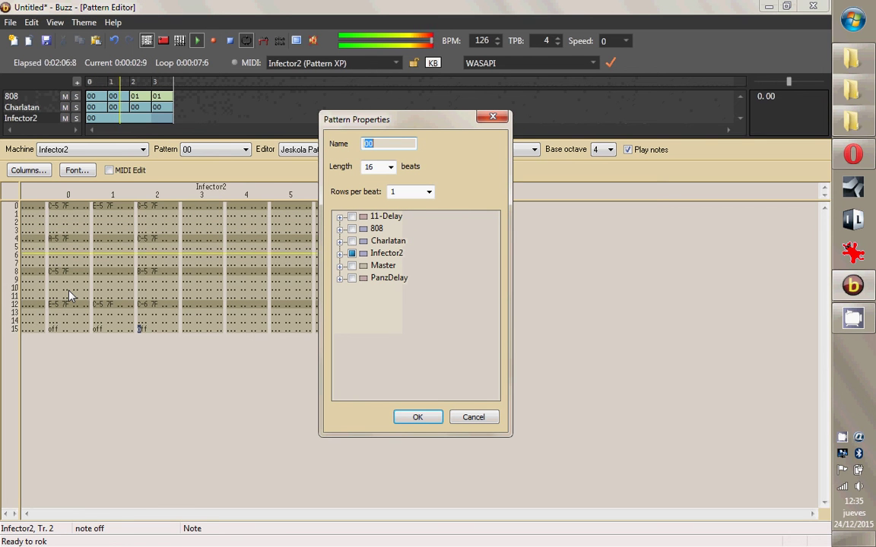
{"action": "key", "text": "Tab"}
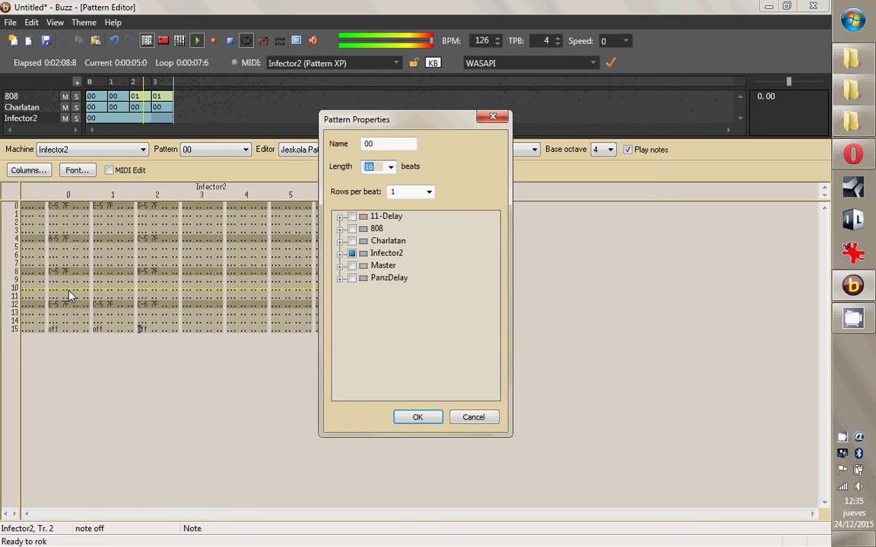
{"action": "type", "text": "17"}
{"action": "key", "text": "Return"}
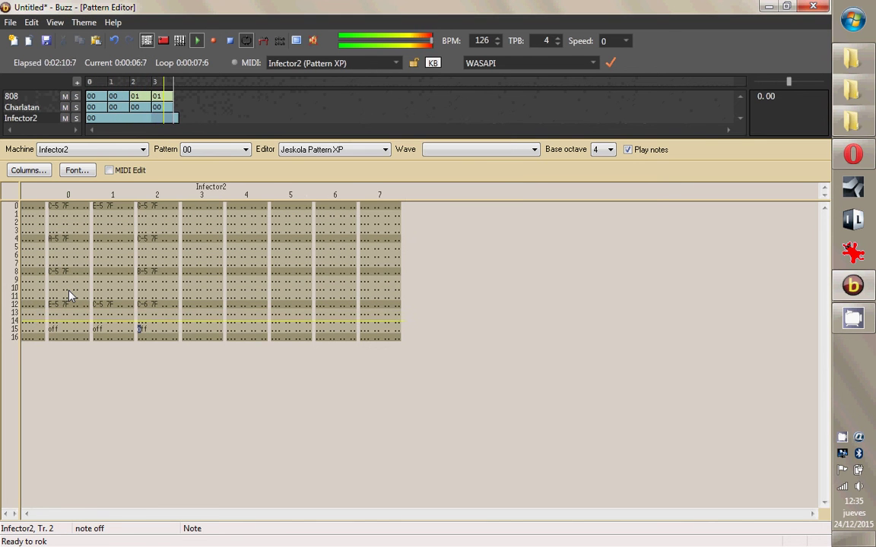
Insert a row above the note-offs in tracks 0 to 2 to move them from row 15 to row 16.
{"action": "key", "text": "Left"}
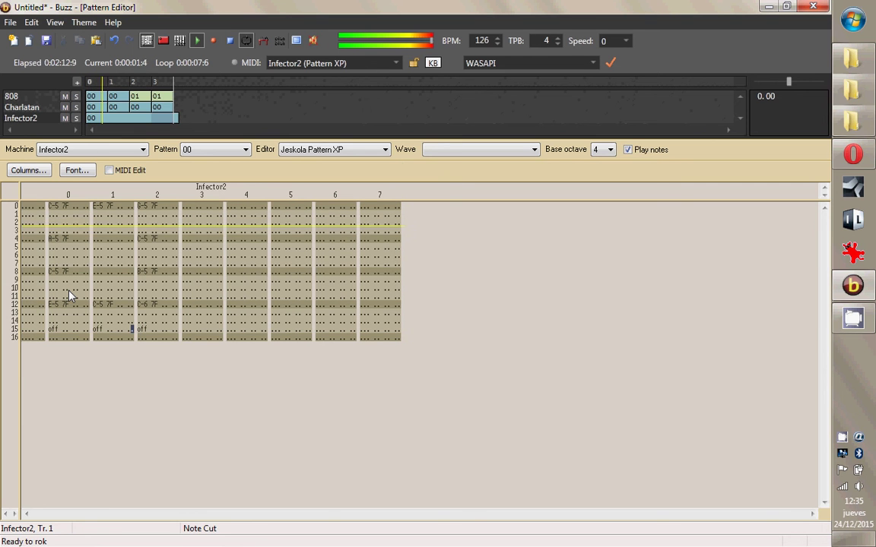
{"action": "key", "text": "Insert"}
{"action": "key", "text": "Right"}
{"action": "key", "text": "Insert"}
{"action": "key", "text": "Left"}
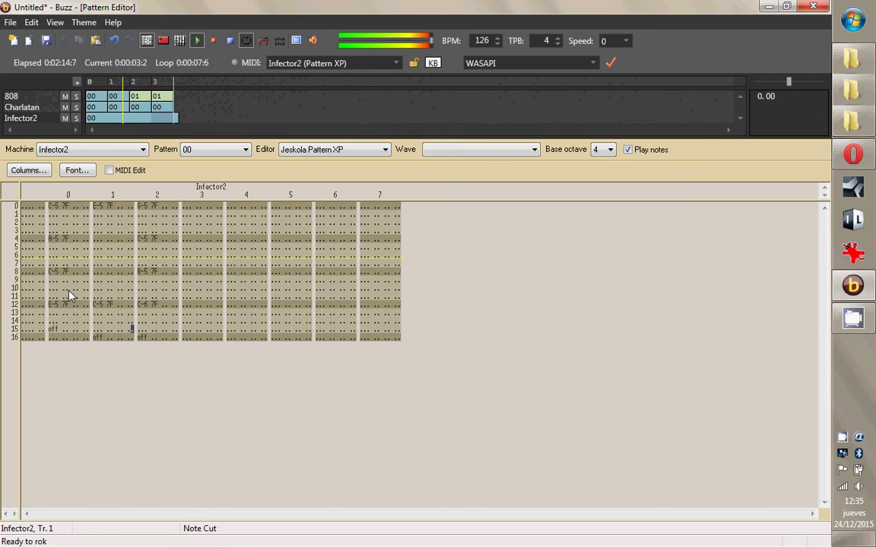
{"action": "key", "text": "XF86AudioLowerVolume"}
{"action": "left_click", "coordinate": [64, 323]}
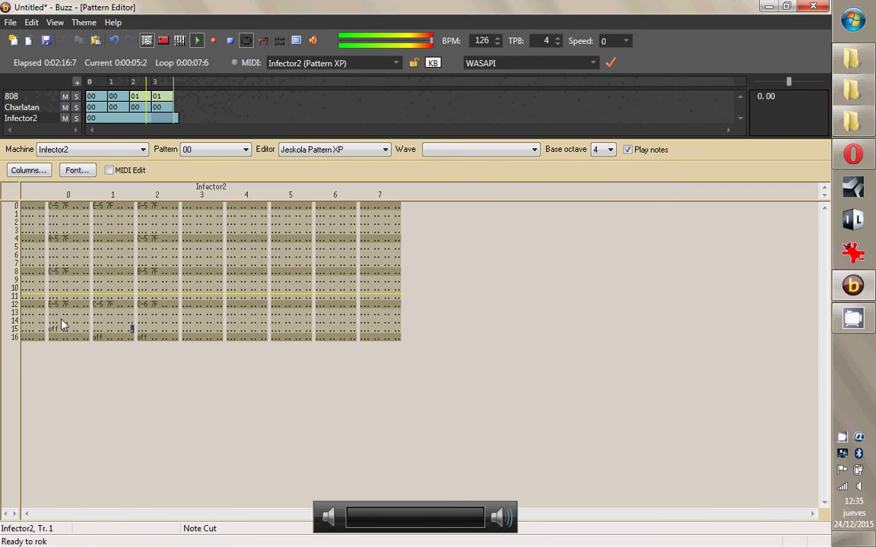
{"action": "key", "text": "Insert"}
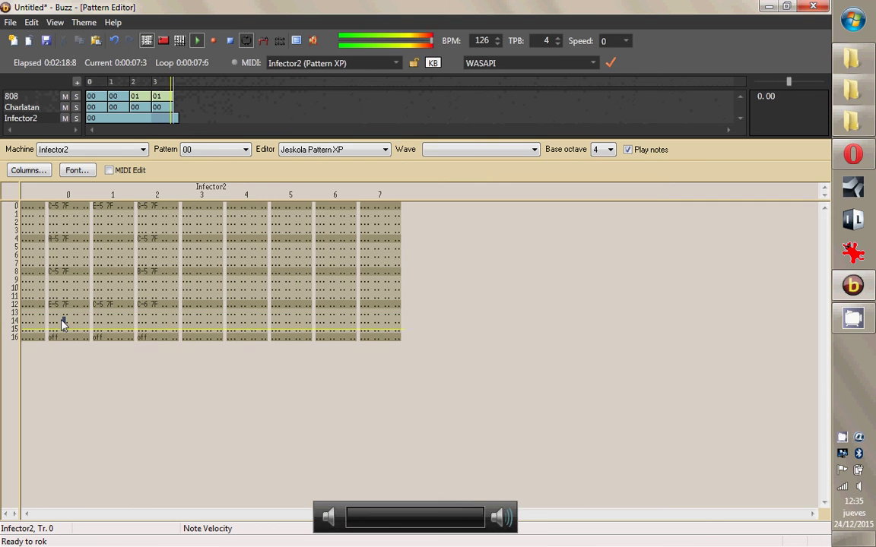
Lower the system volume and switch to the Sequence Editor.
{"action": "key", "text": "XF86AudioLowerVolume"}
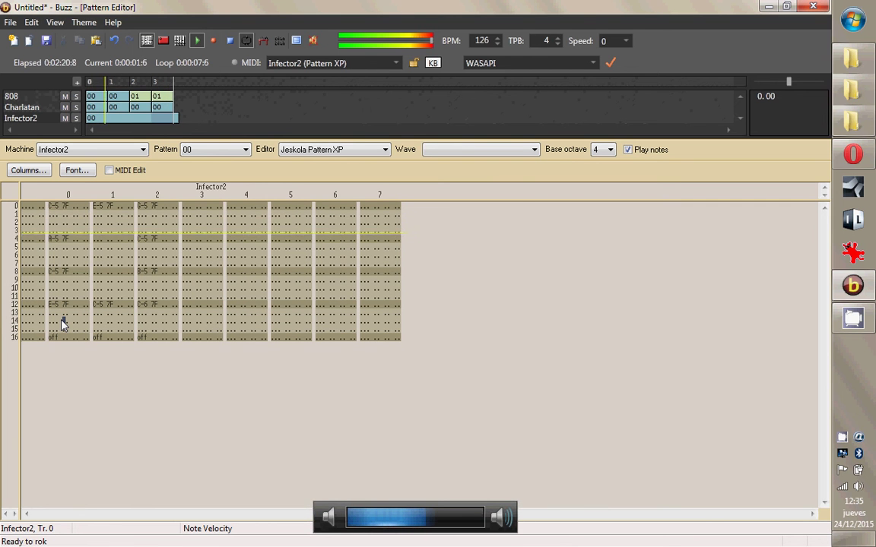
{"action": "left_click", "coordinate": [218, 337]}
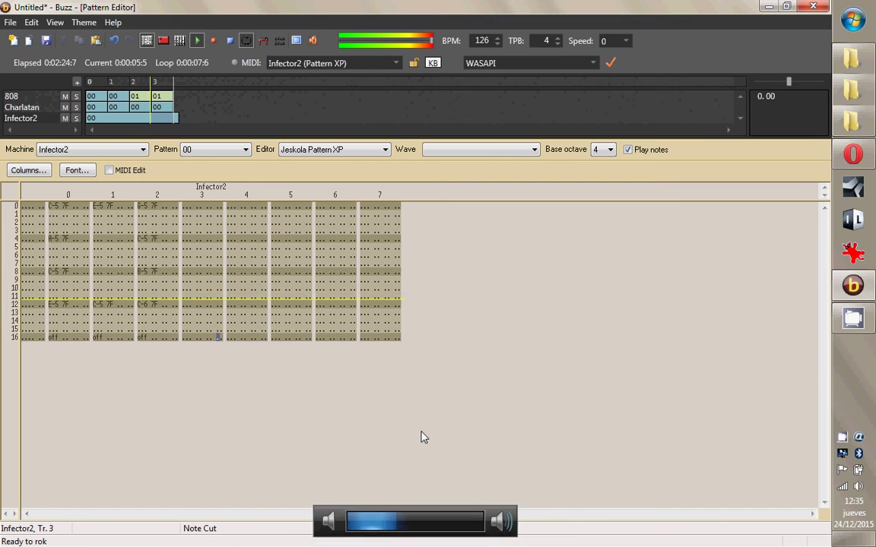
{"action": "key", "text": "F4"}
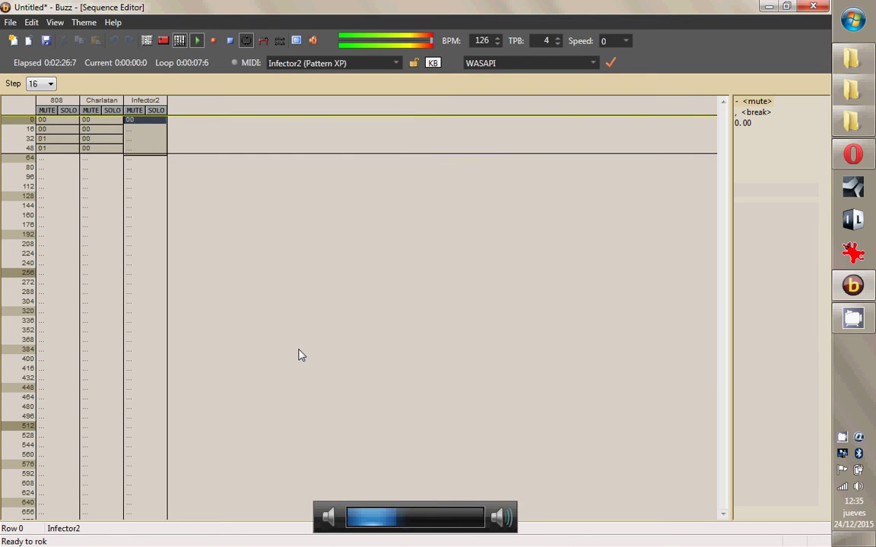